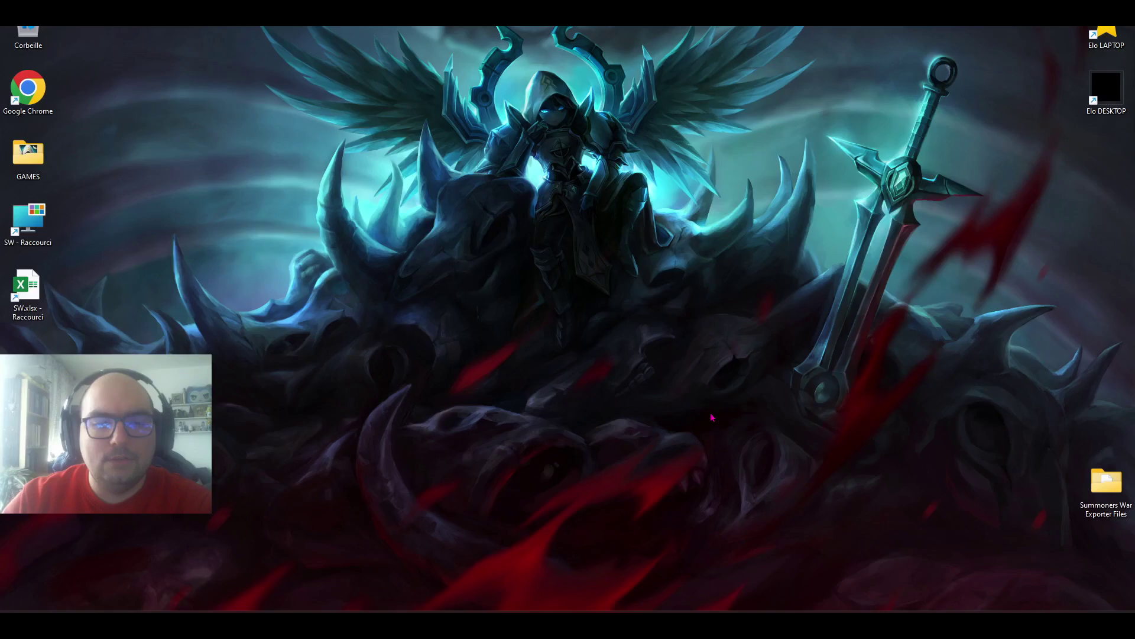
- Switch to Google Chrome and search Google for "summoner war exporter"
key("super+1")
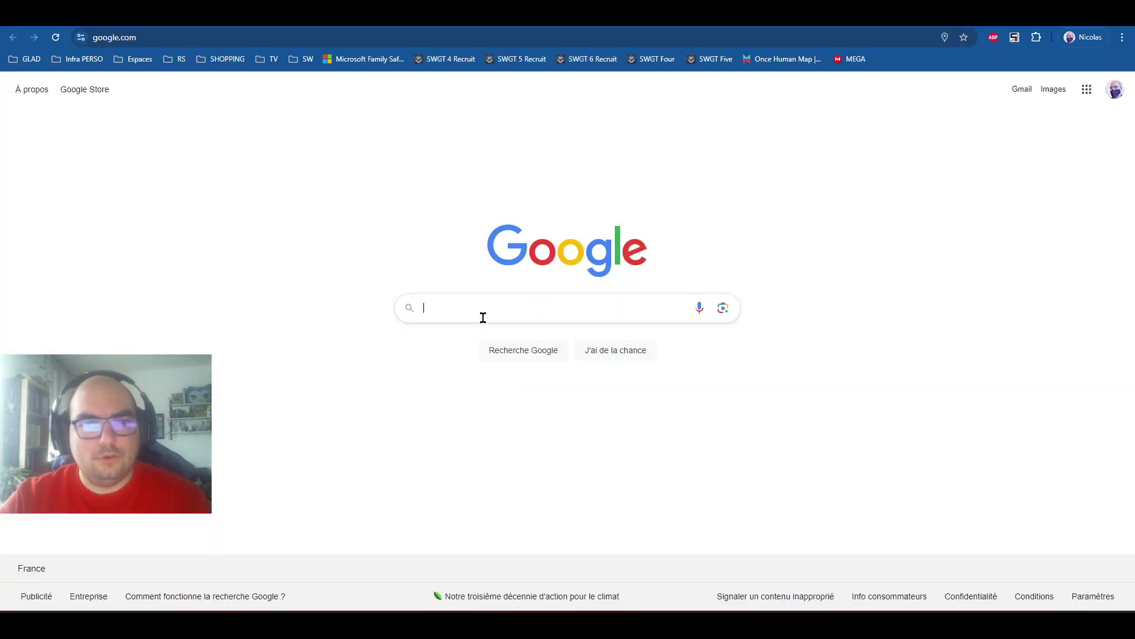
left_click(482, 316)
type("summone")
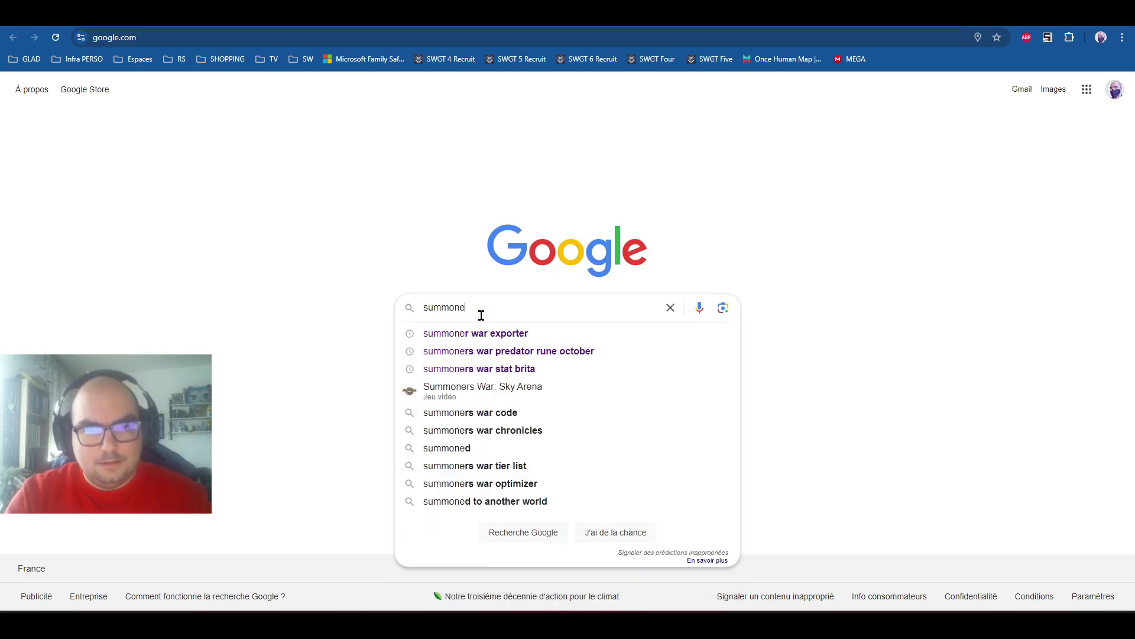
type("r war exporter")
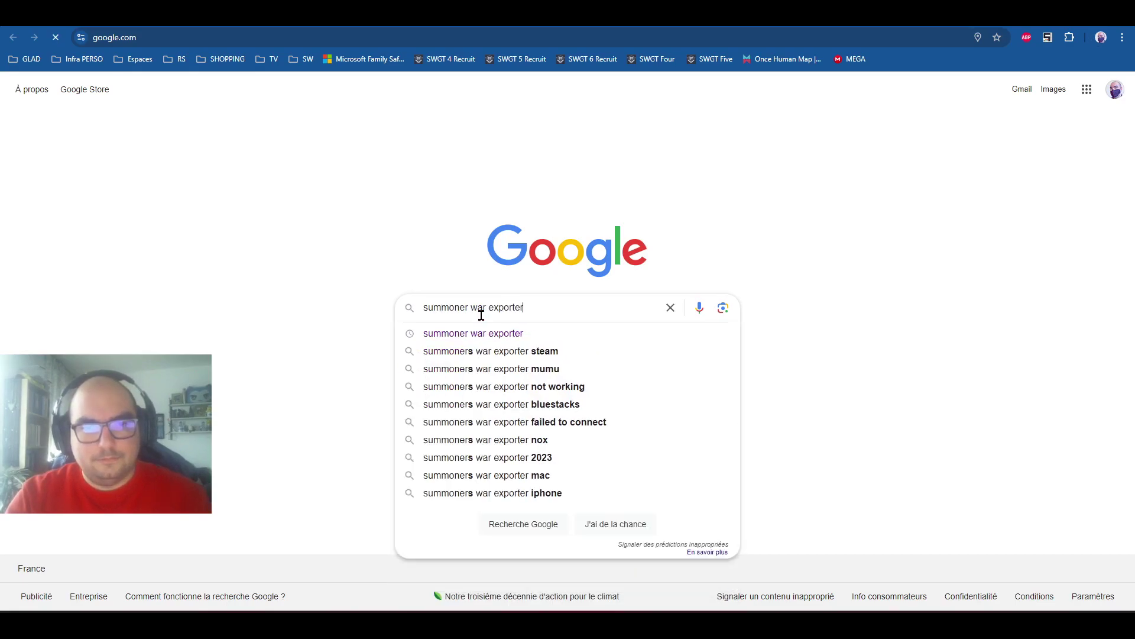
key("Return")
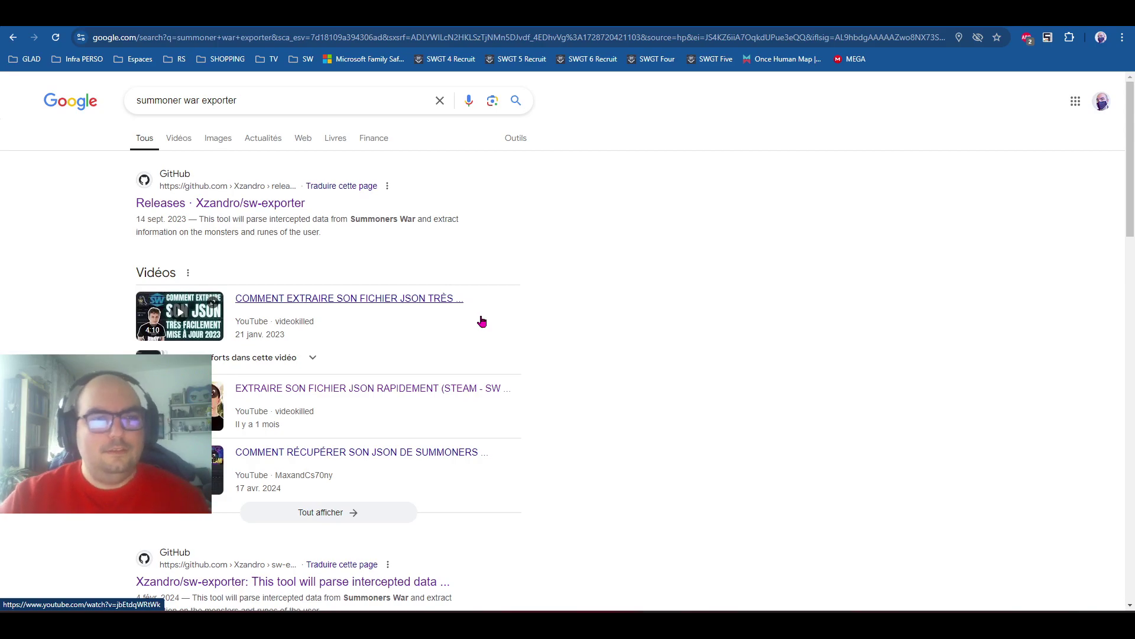
- Open the Xzandro/sw-exporter releases page on GitHub and download Summoners-War-Exporter-Setup-0.0.62-win.exe from the latest release's assets
left_click(203, 207)
scroll(497, 197, "down", 2)
double_click(367, 161)
left_click_drag(368, 161, 442, 160)
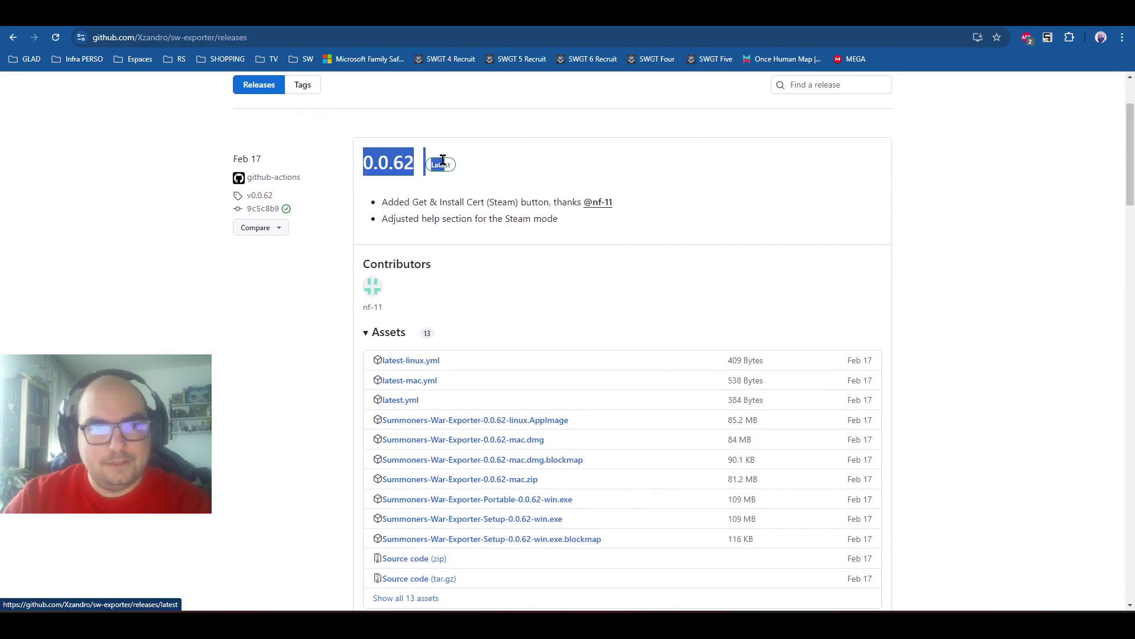
left_click(484, 161)
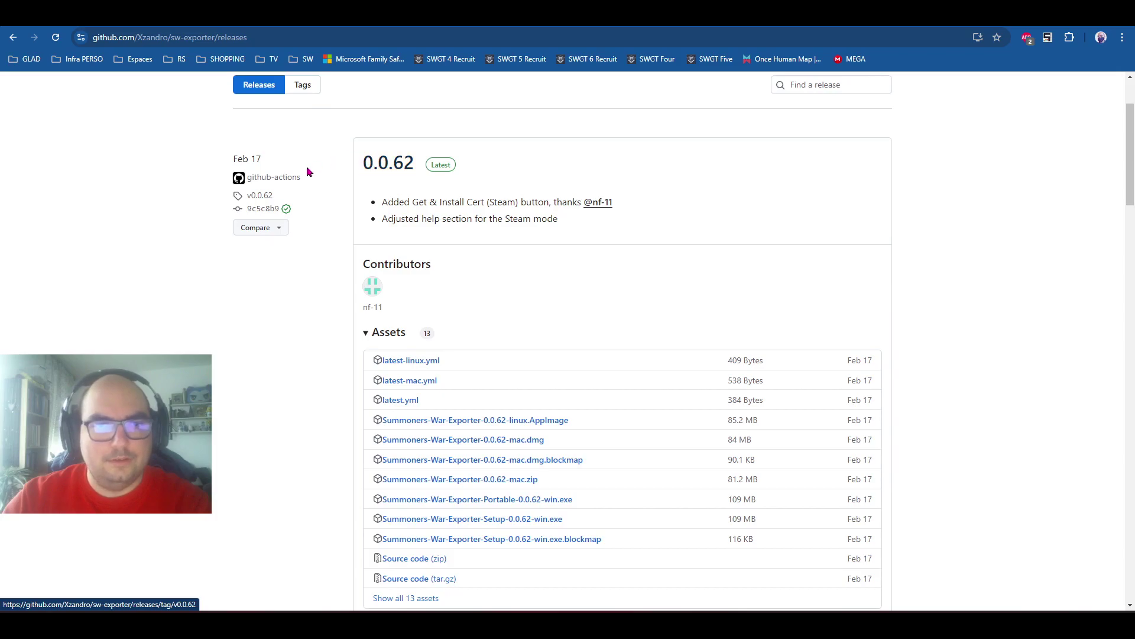
scroll(652, 170, "down", 2)
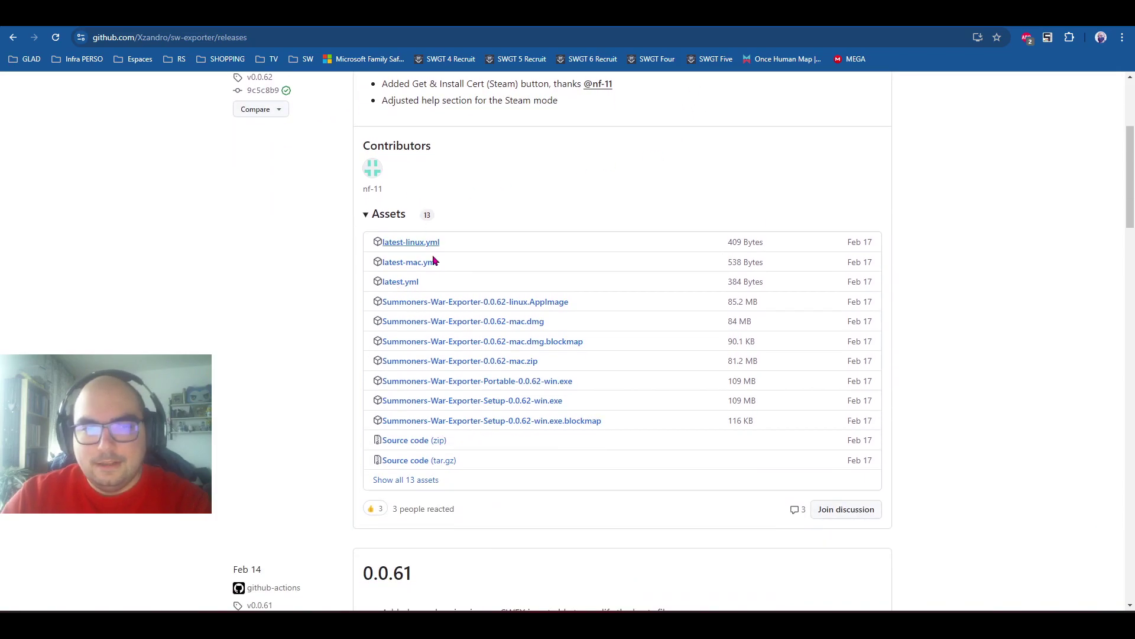
scroll(520, 367, "down", 1)
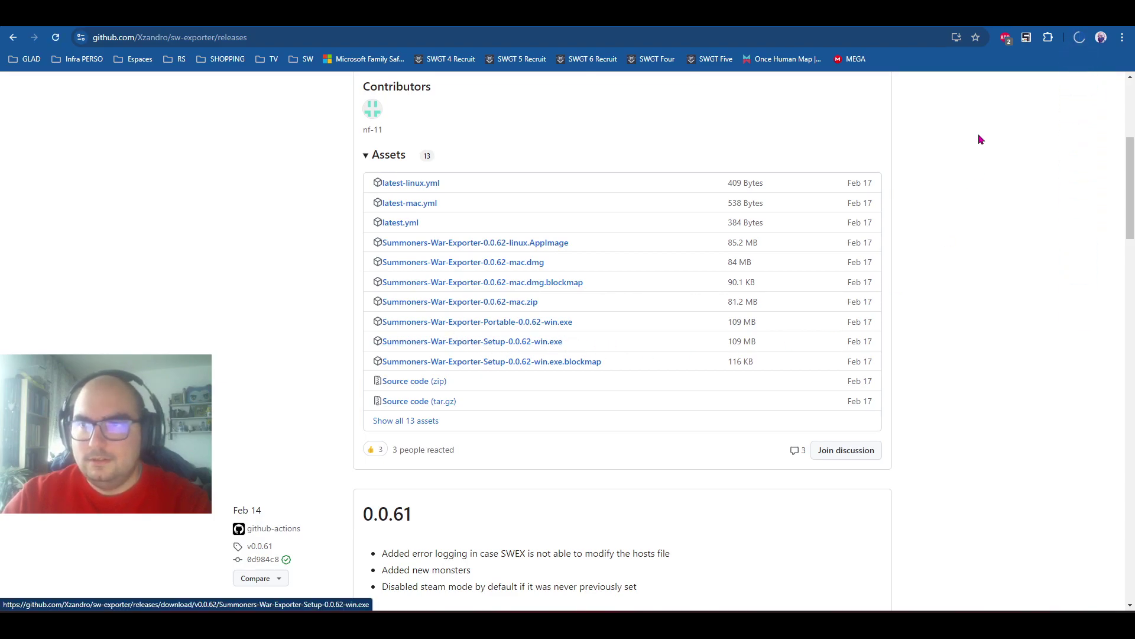
- Run the downloaded Summoners War Exporter installer and allow it to execute despite Microsoft Defender SmartScreen
left_click(1077, 37)
left_click(938, 95)
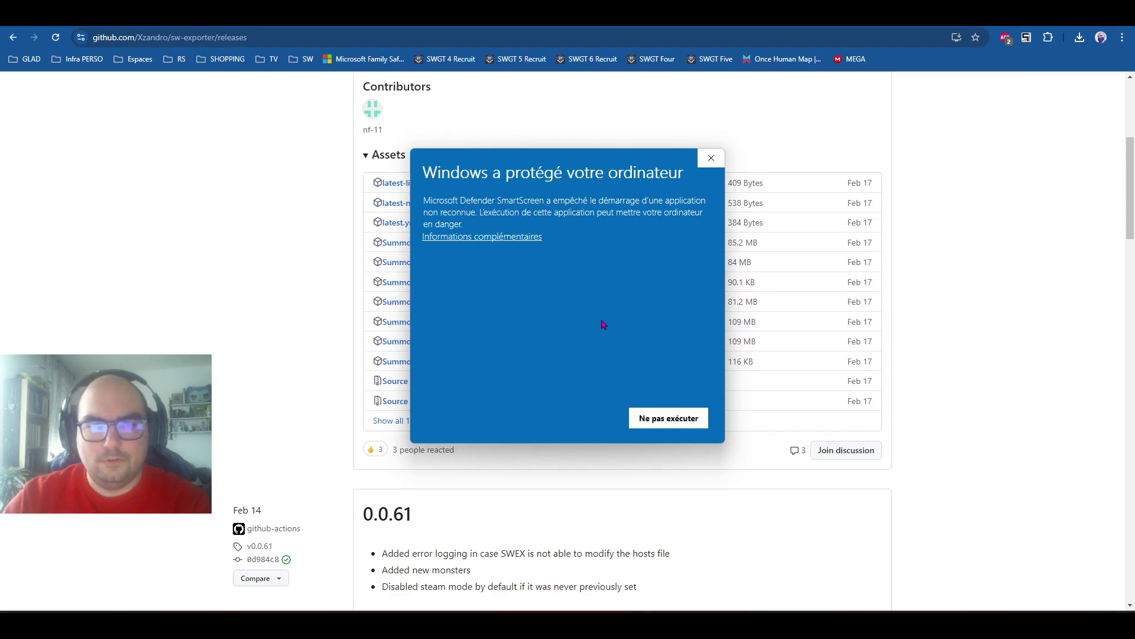
left_click(467, 236)
left_click(541, 424)
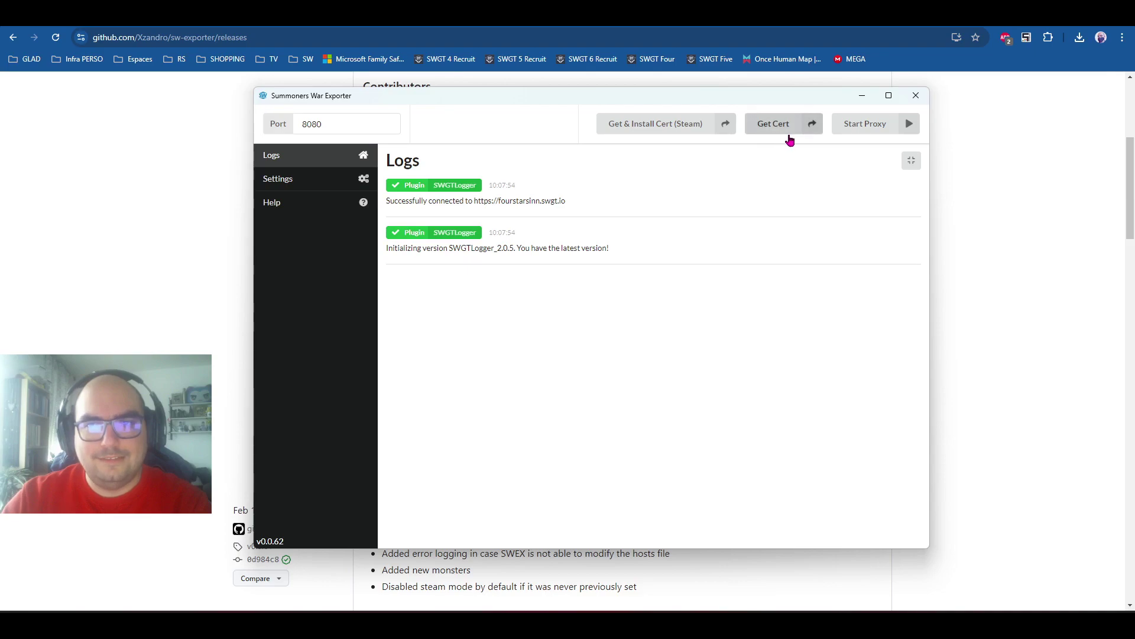
- Get and install the Steam certificate for the current user, keeping the import wizard's default options and an empty password
left_click(660, 132)
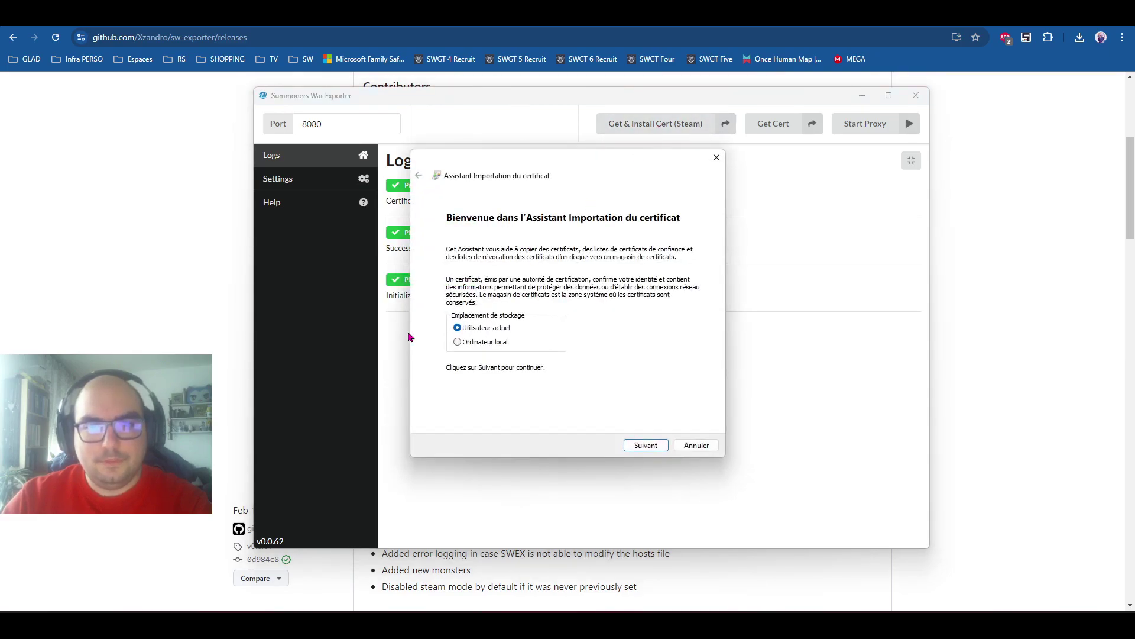
left_click(640, 445)
left_click(647, 446)
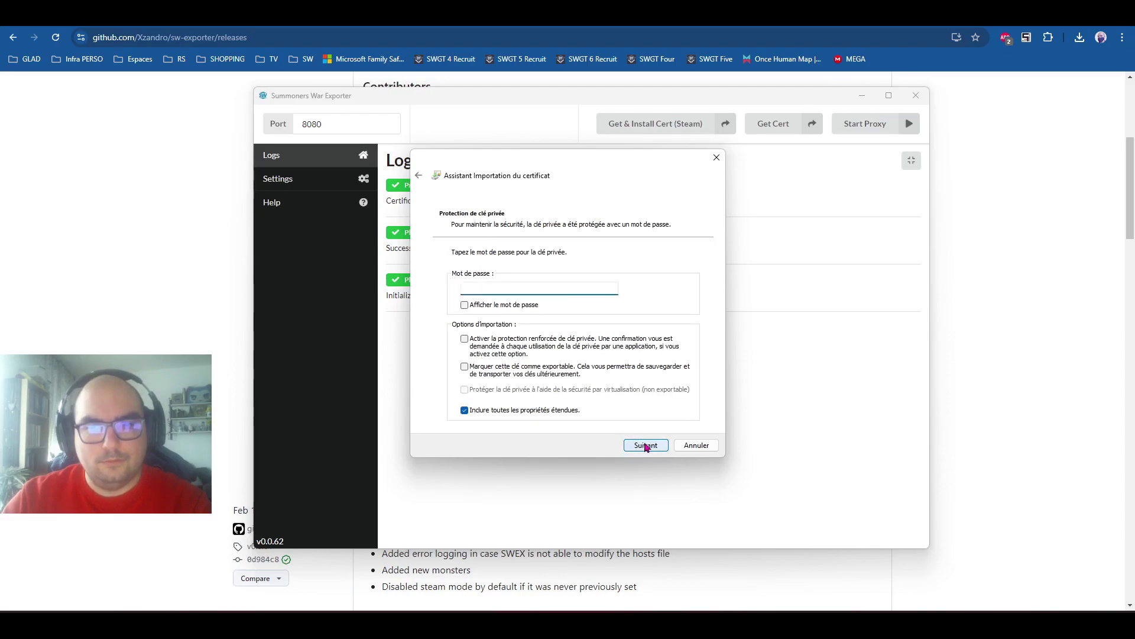
left_click(646, 446)
left_click(646, 446)
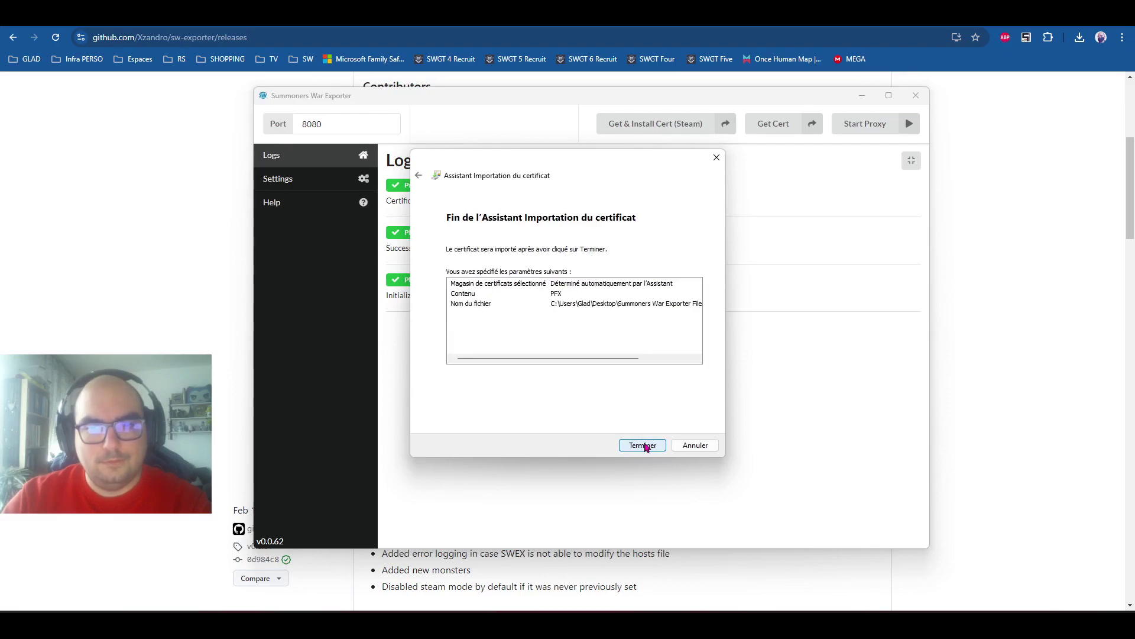
left_click(647, 446)
left_click(608, 355)
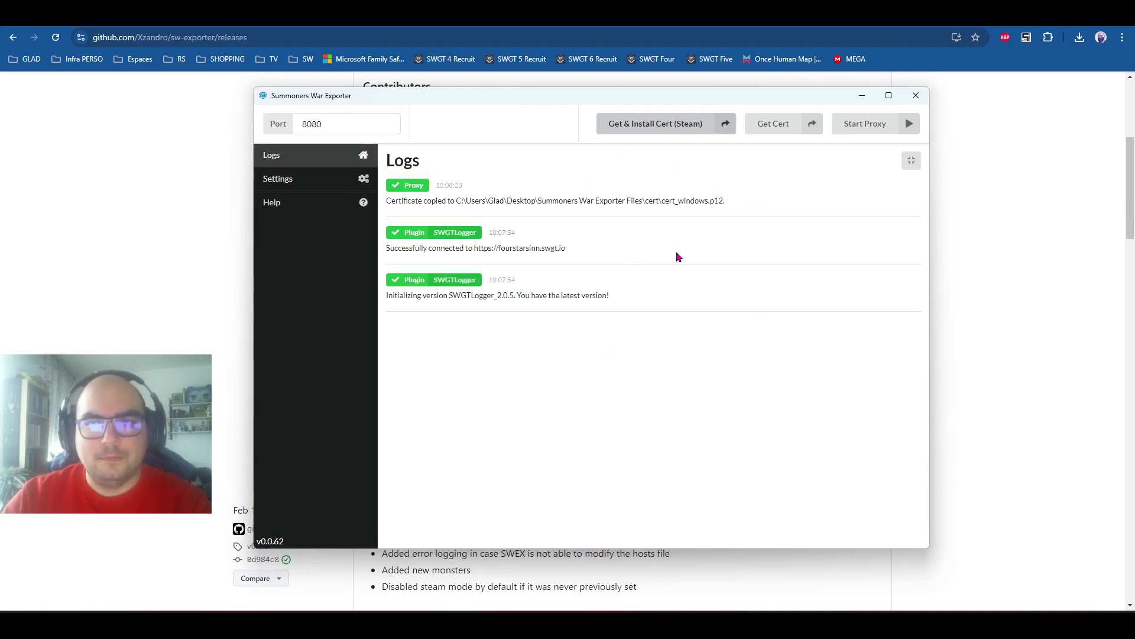
- Get the proxy certificate, highlight its ca.pem file path in the logs, and minimise the exporter window
left_click(772, 122)
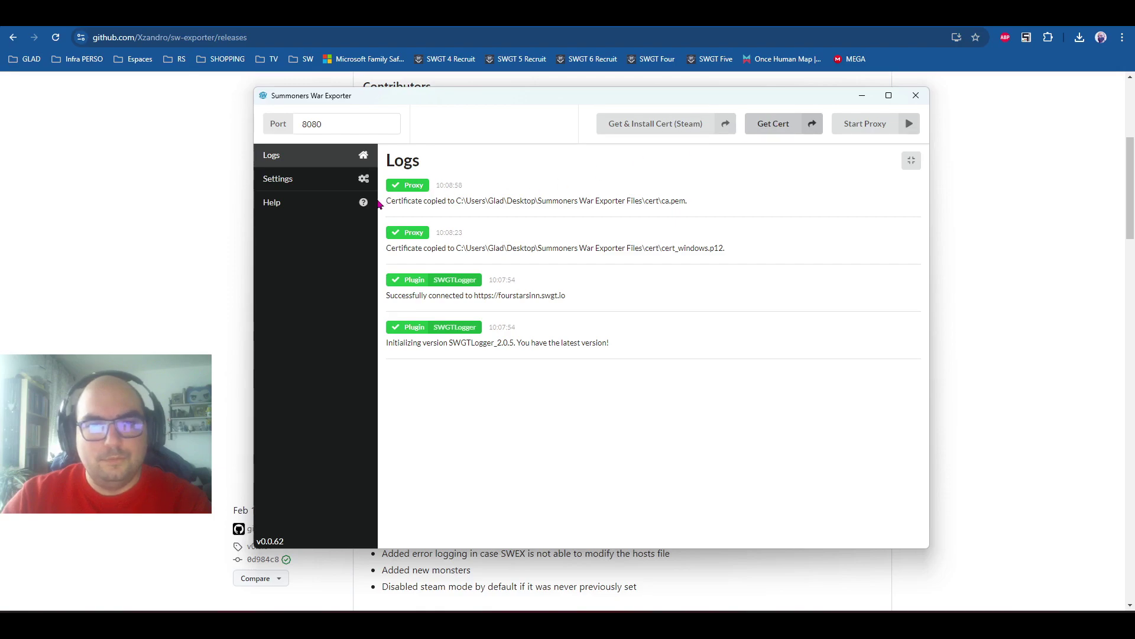
left_click_drag(508, 201, 565, 201)
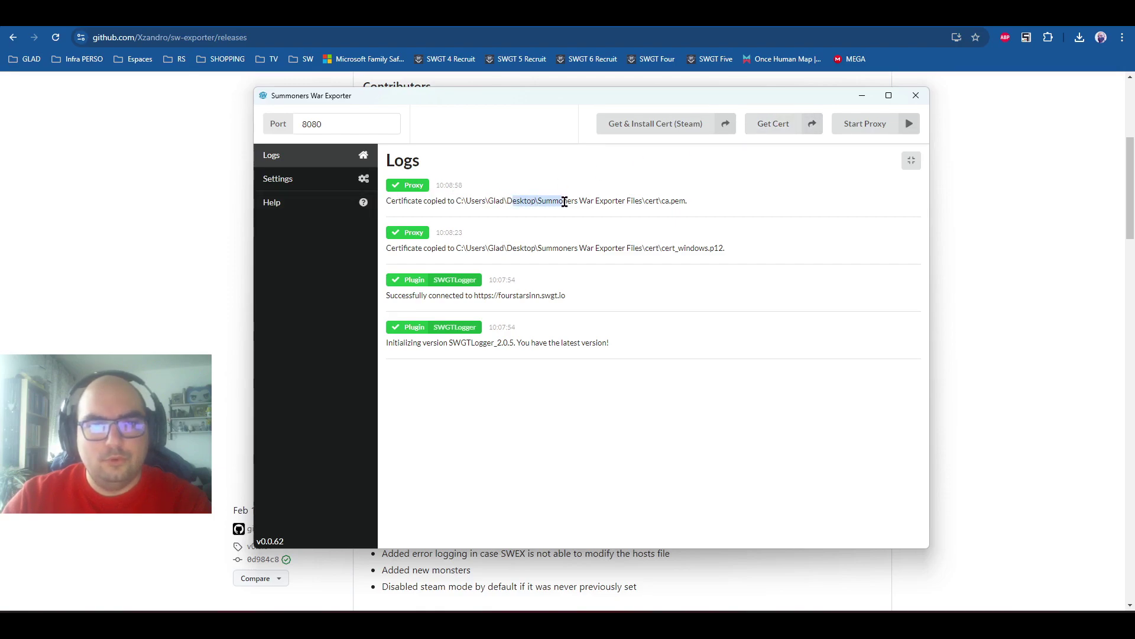
mouse_move(684, 202)
left_mouse_down()
mouse_move(651, 201)
mouse_move(689, 204)
left_mouse_up()
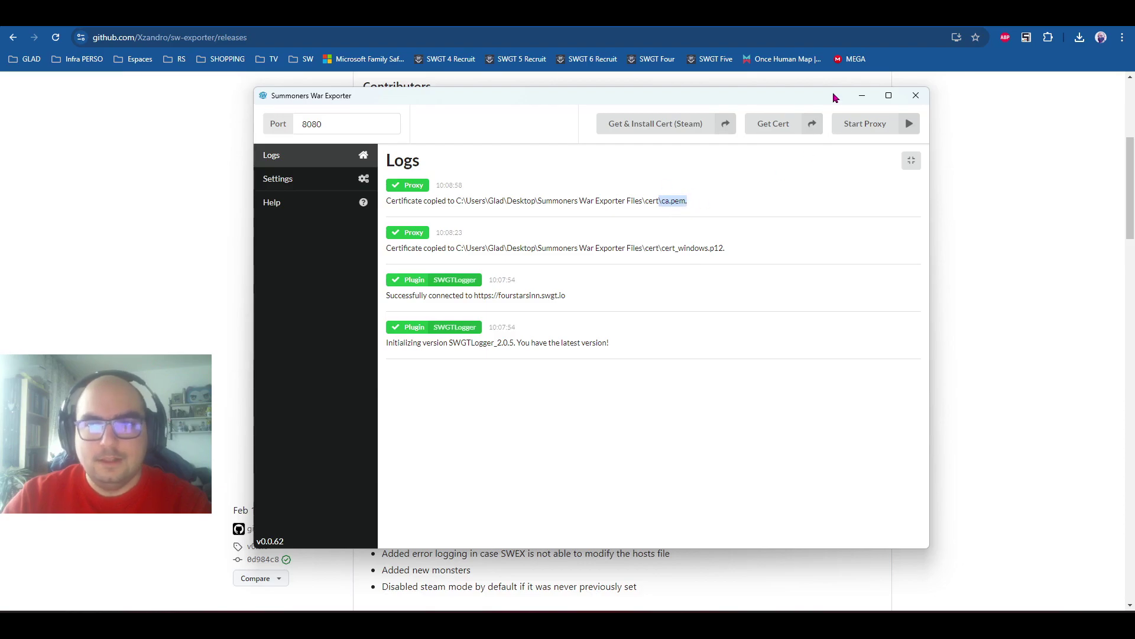
left_click(864, 97)
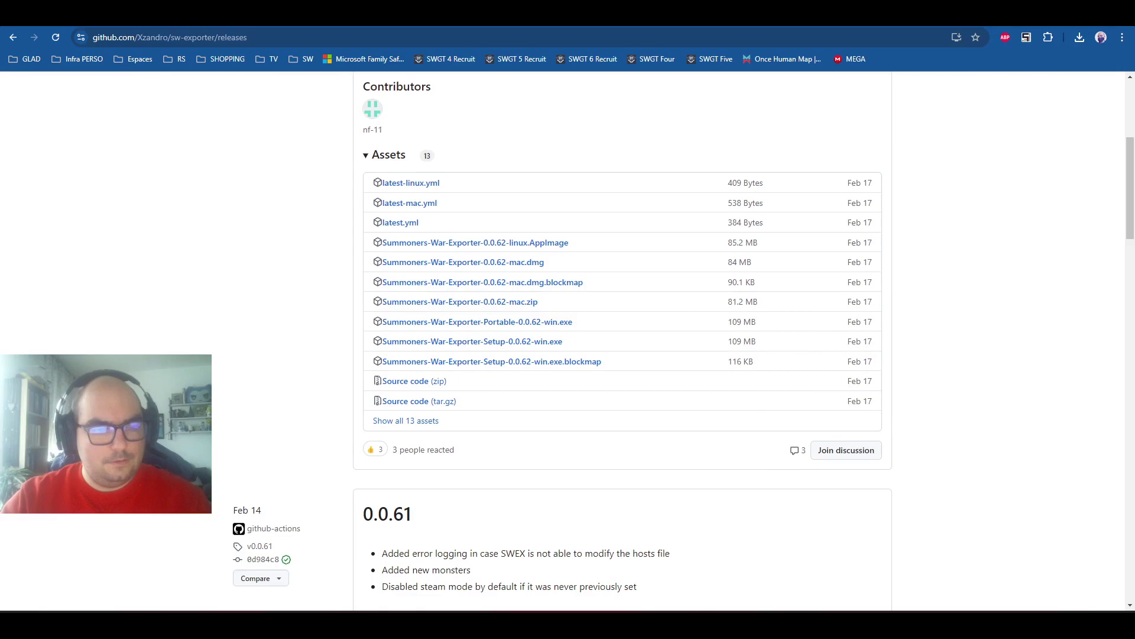
- Open the Windows user certificate manager full screen and show the certificates under "Autorités de certification racines de confiance"
key("super")
type("certifi")
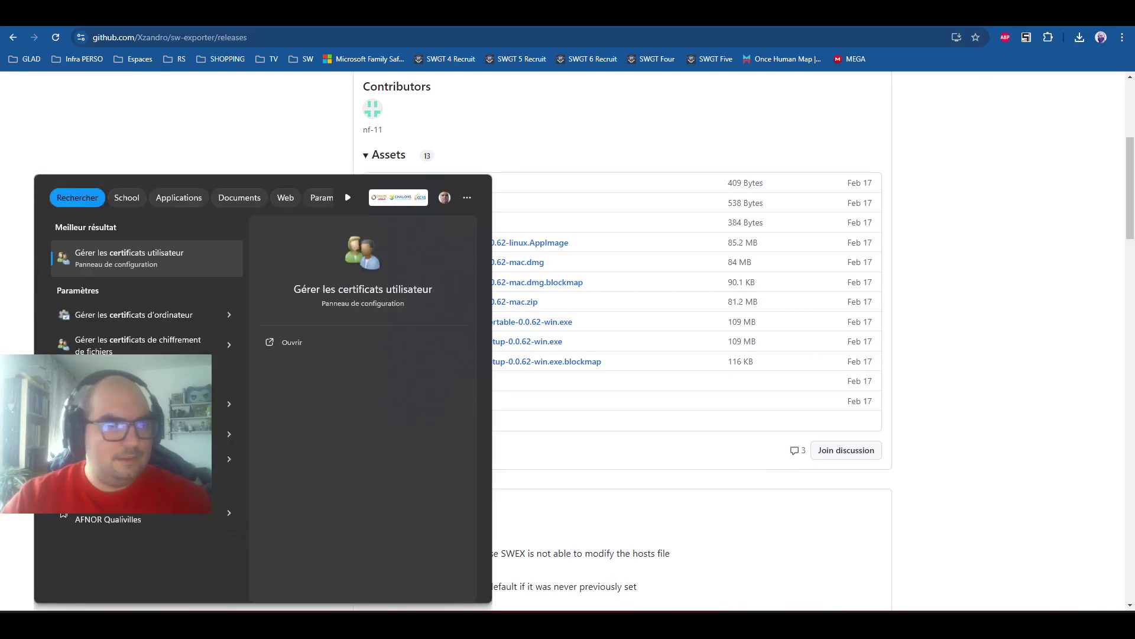
left_click(109, 261)
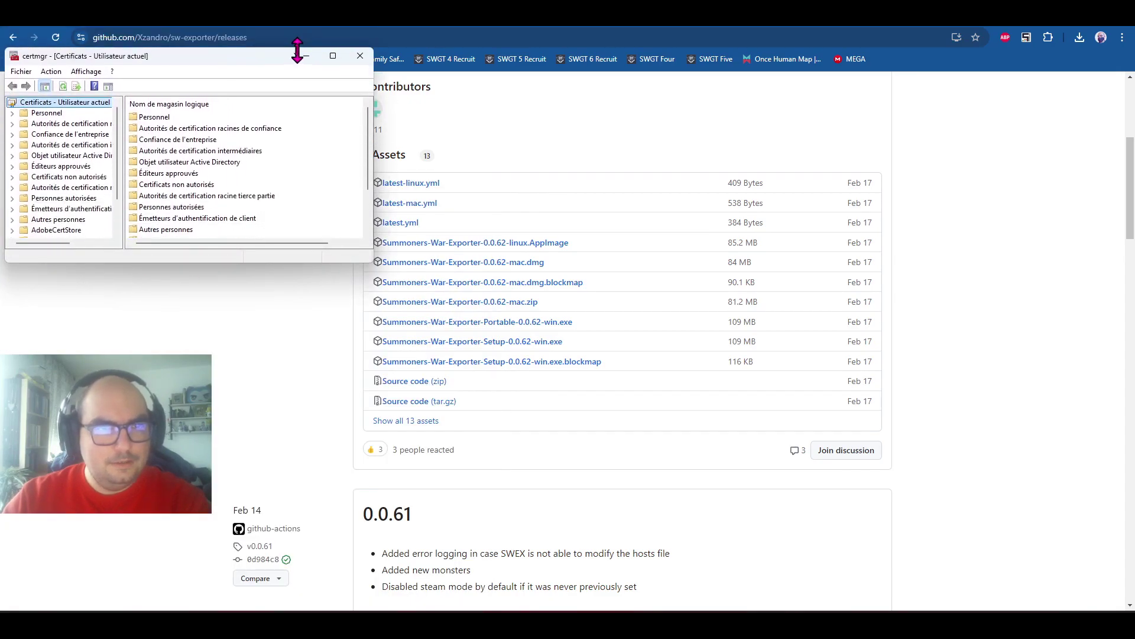
left_click(329, 52)
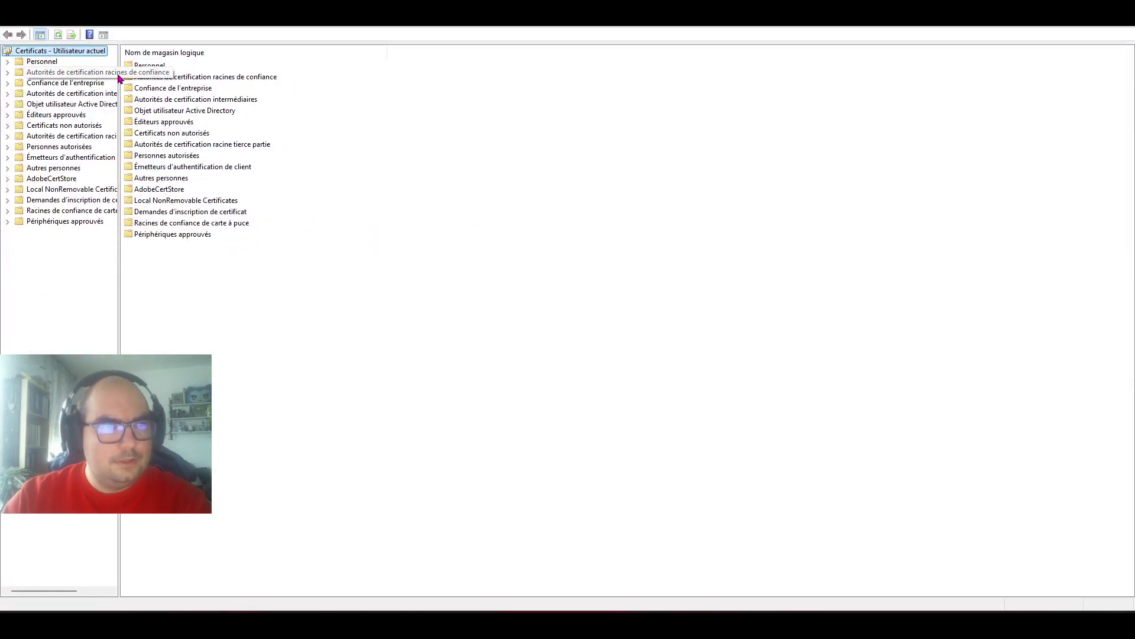
left_click(87, 74)
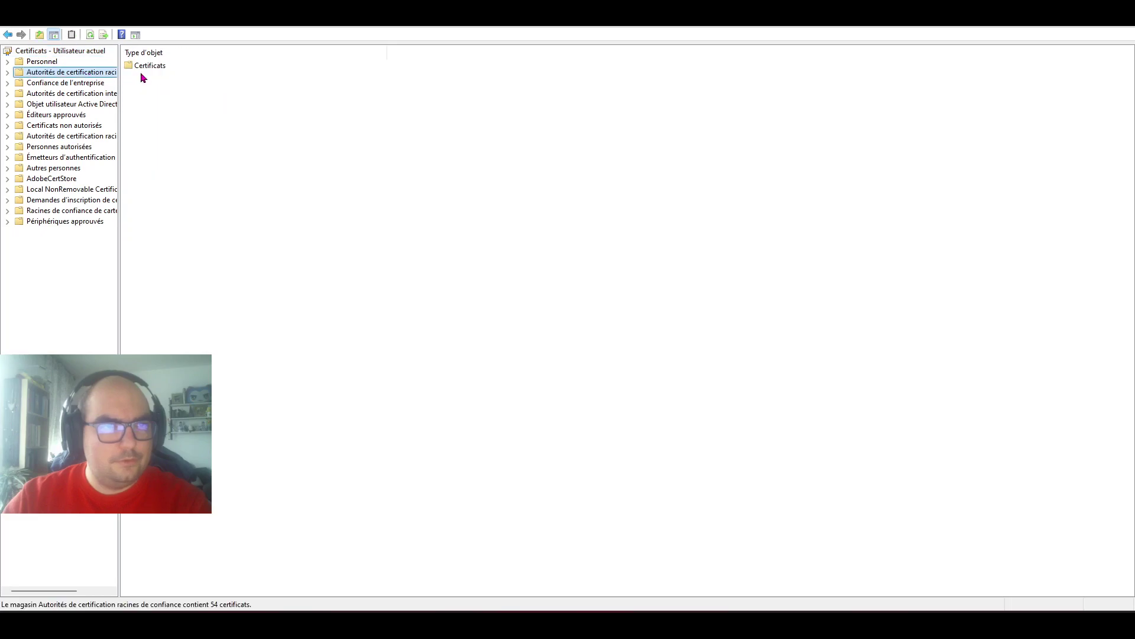
double_click(140, 66)
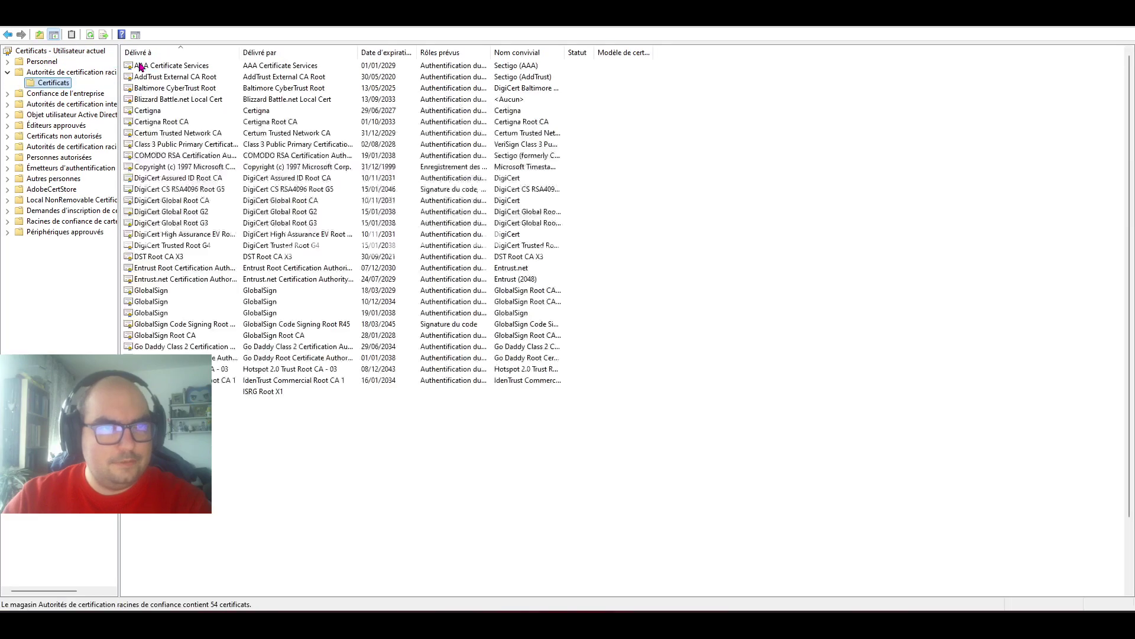
- Start a certificate import into the trusted root store and choose ca.pem from Summoners War Exporter Files\cert, showing all file types
right_click(767, 123)
mouse_move(821, 131)
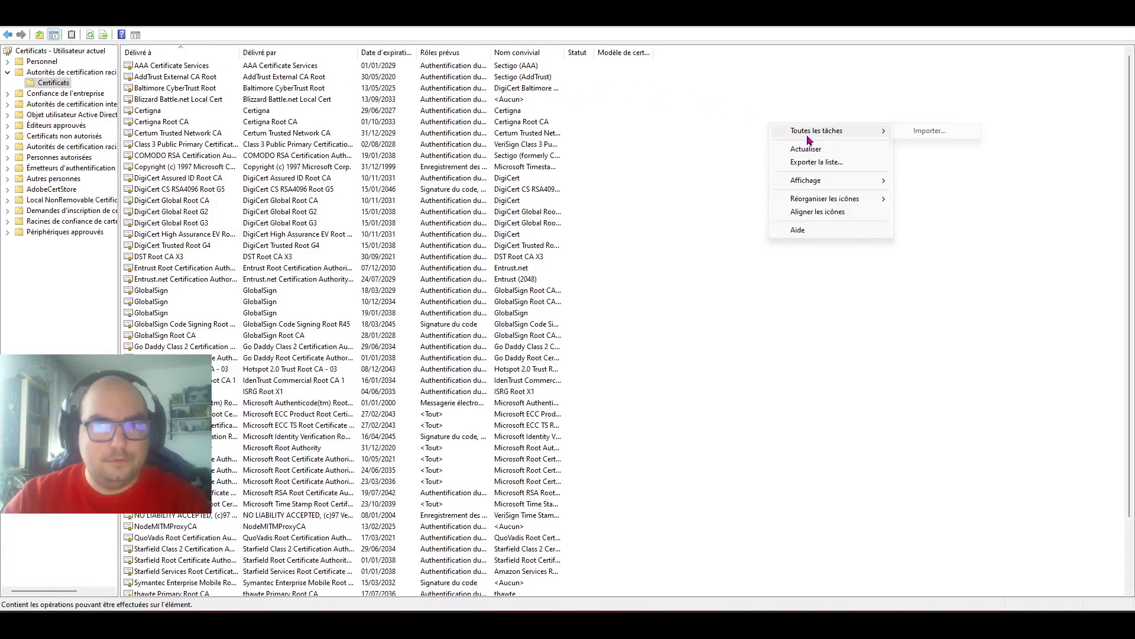
left_click(929, 134)
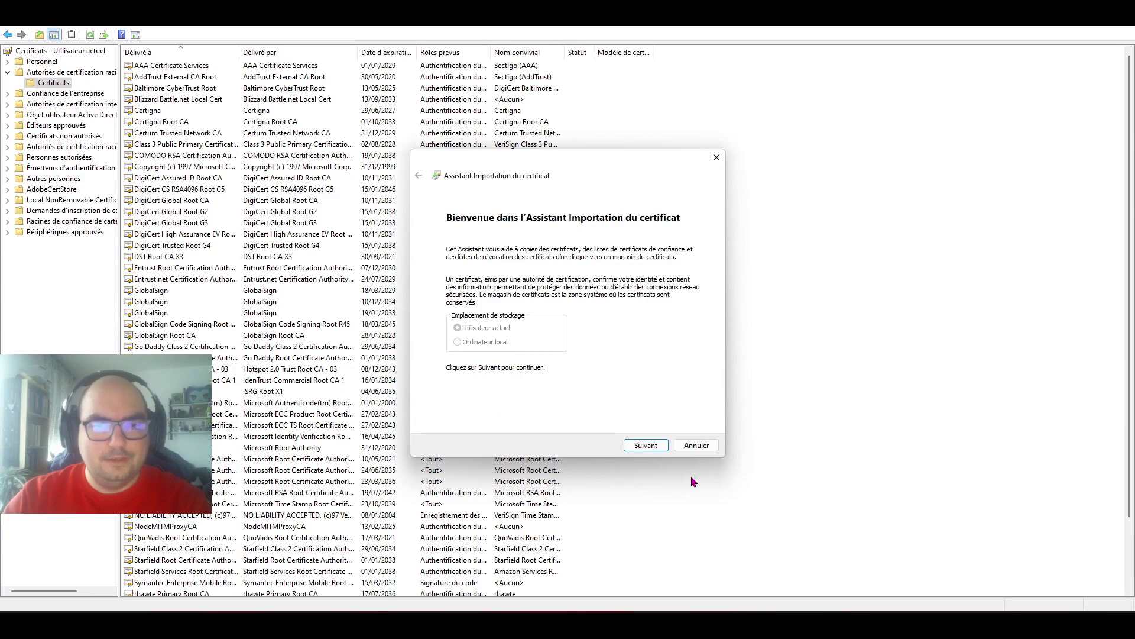
left_click(645, 451)
left_click(665, 267)
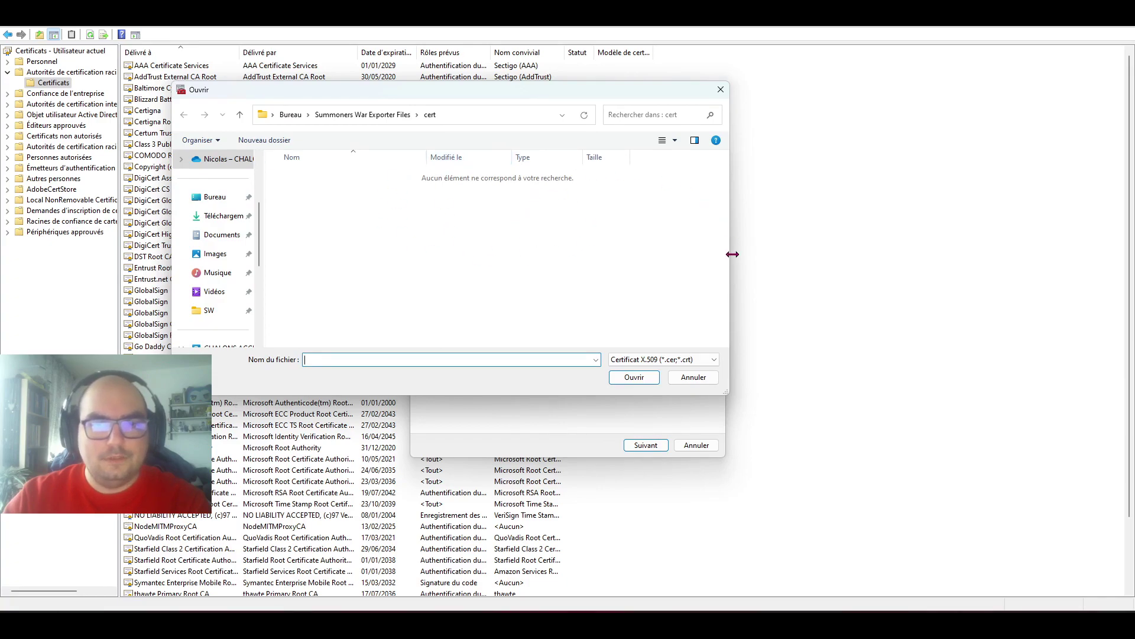
left_click(632, 361)
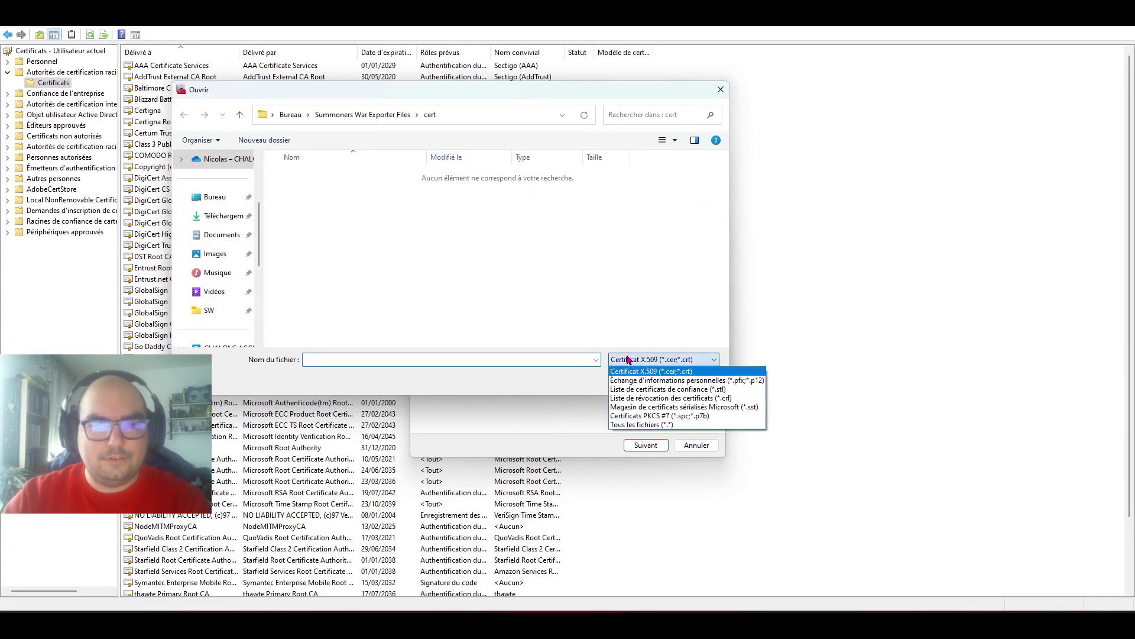
left_click(629, 425)
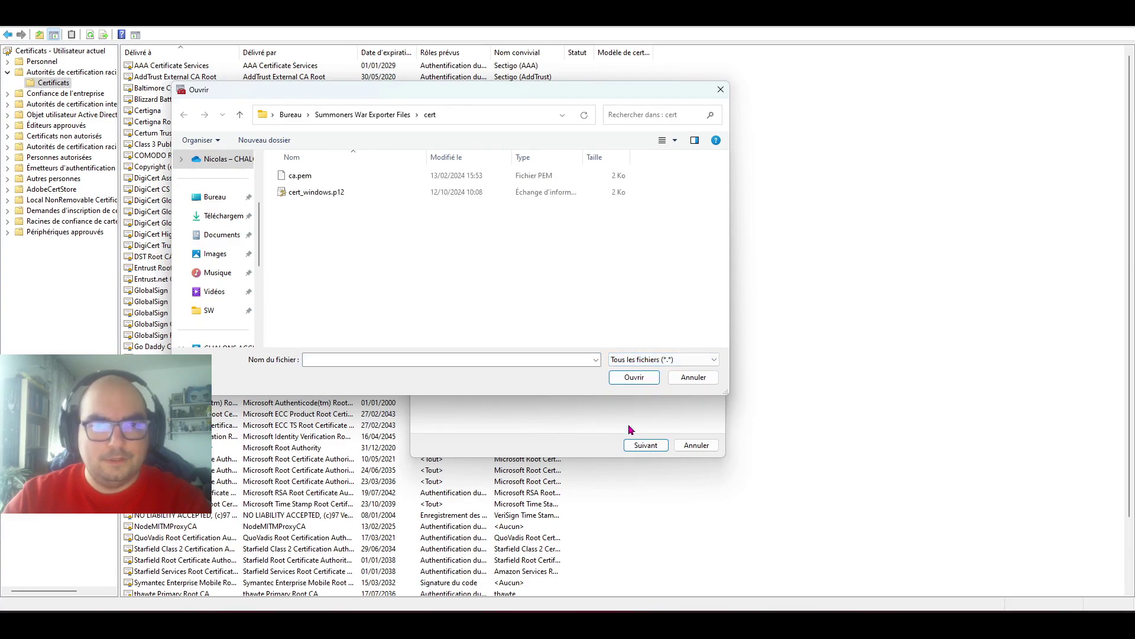
left_click(297, 180)
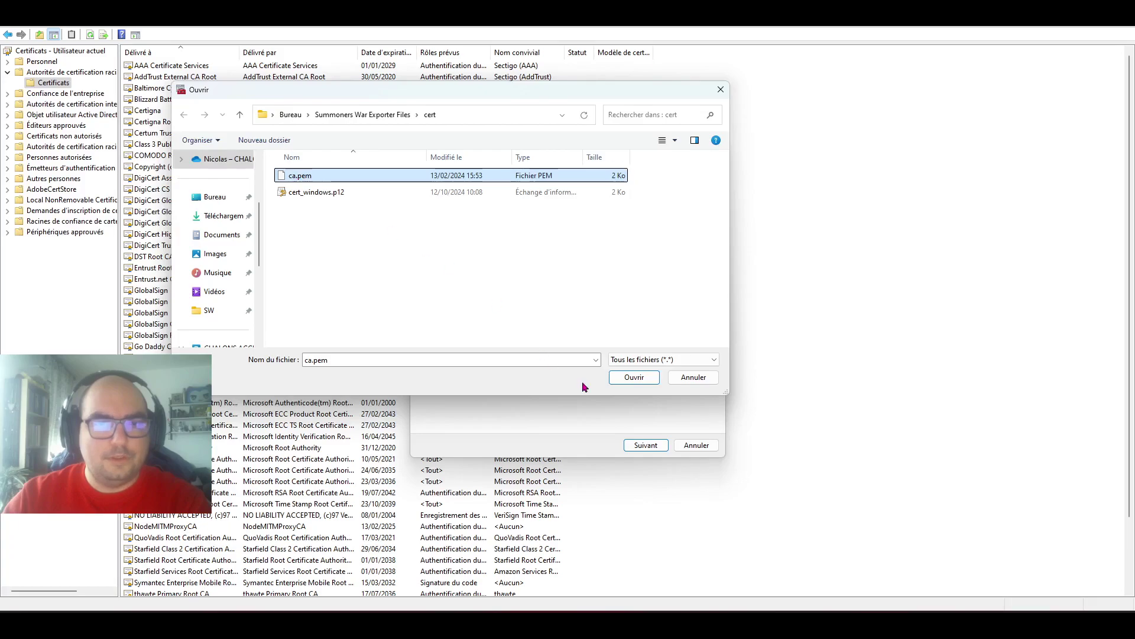
left_click(634, 377)
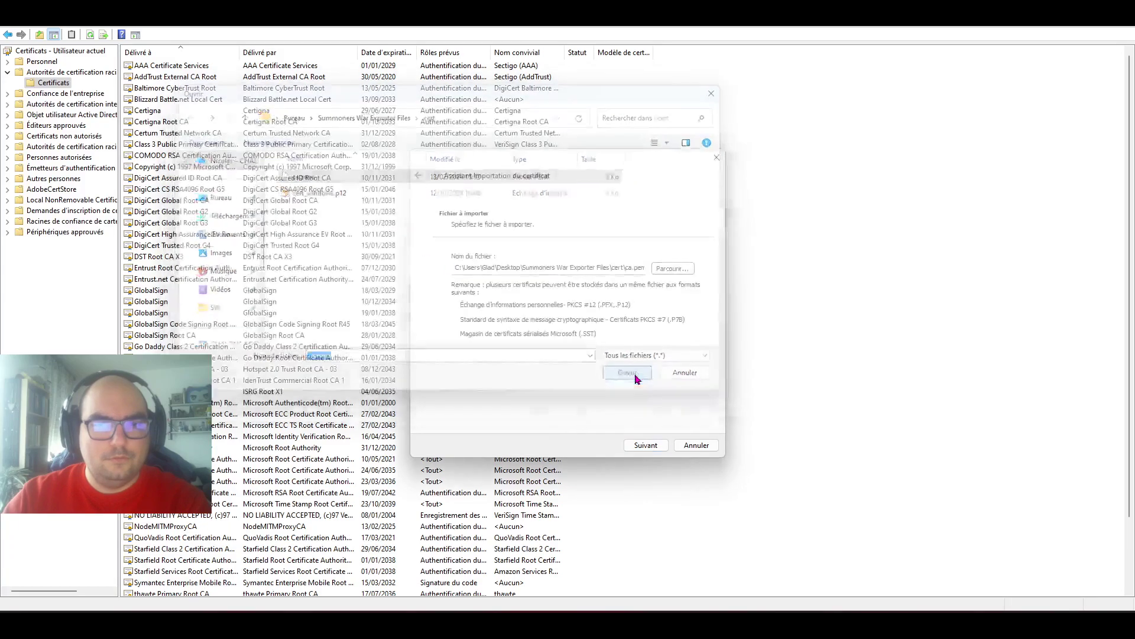
- Complete the ca.pem import with "Autorités de certification racines de confiance" as the certificate store
left_click(638, 447)
left_click(648, 446)
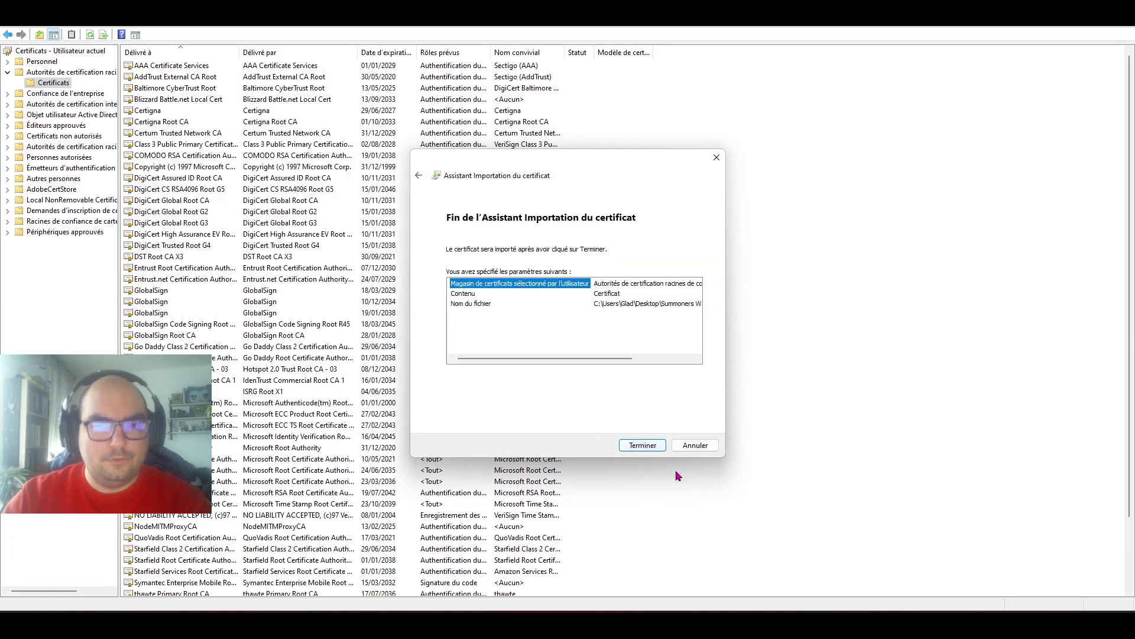
left_click(641, 444)
left_click(611, 357)
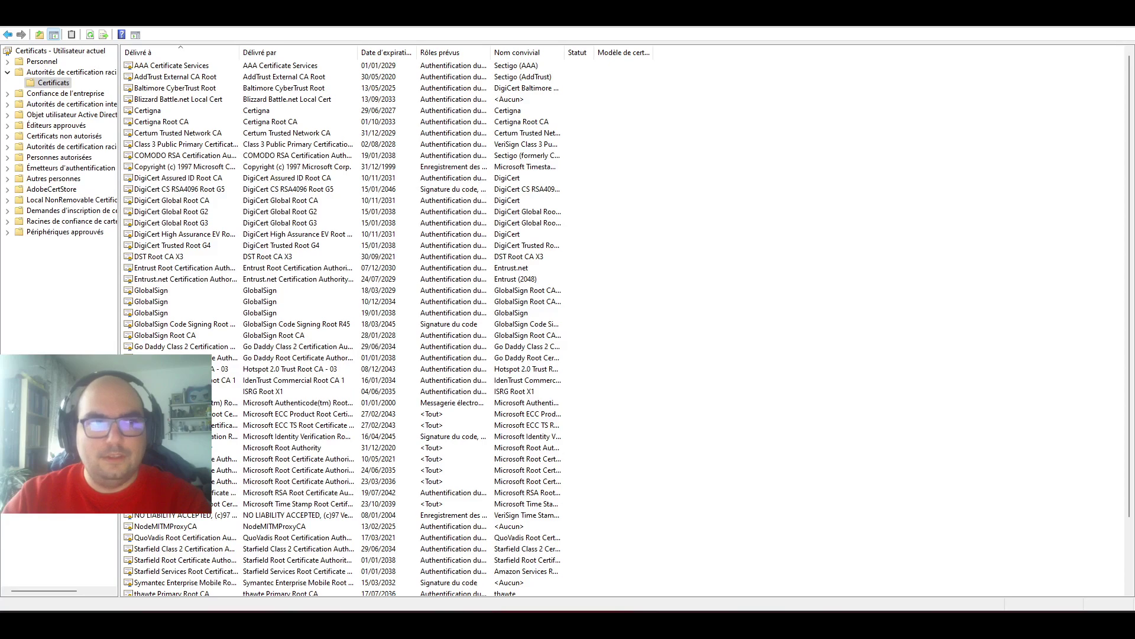
- Leave the certificate manager and browser and bring Summoners War Exporter back over the desktop
key("alt+Tab")
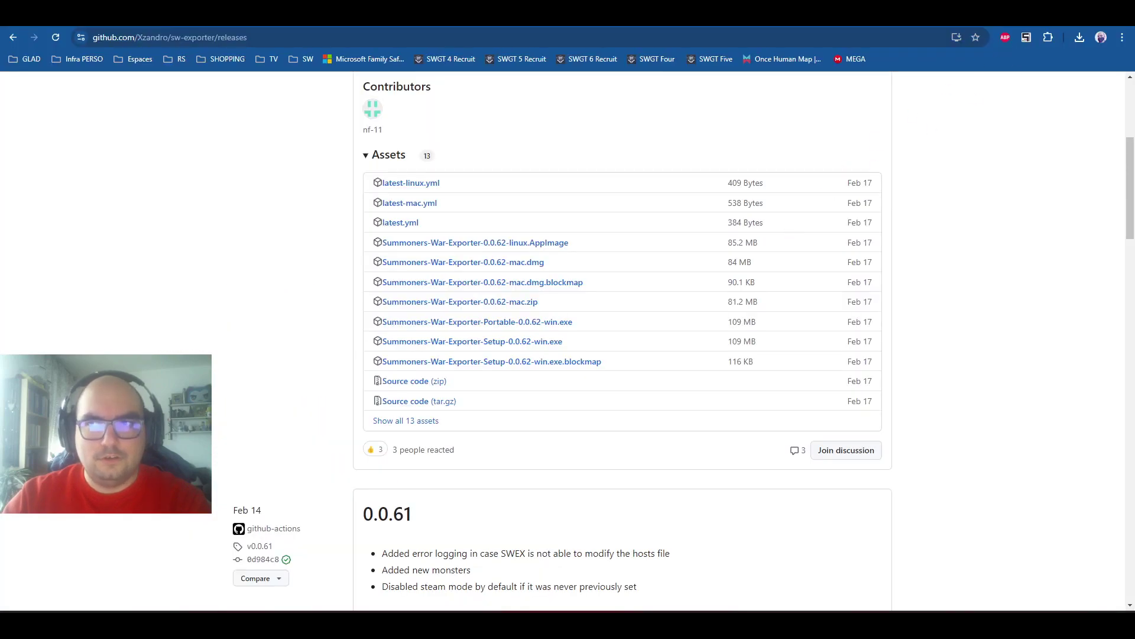
key("super+d")
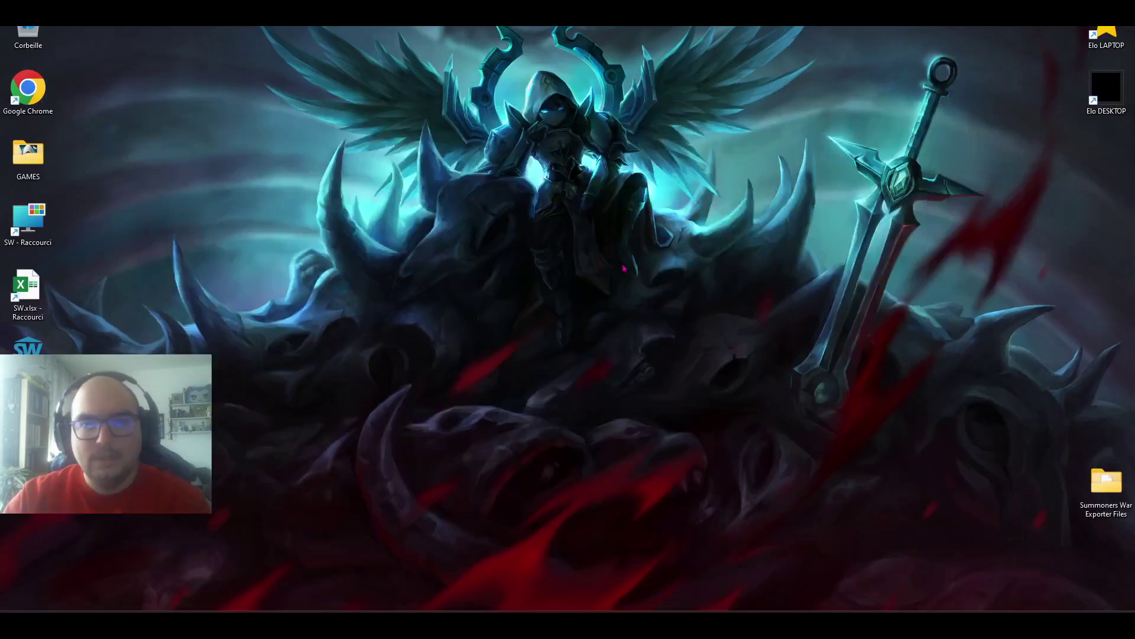
key("alt+Tab")
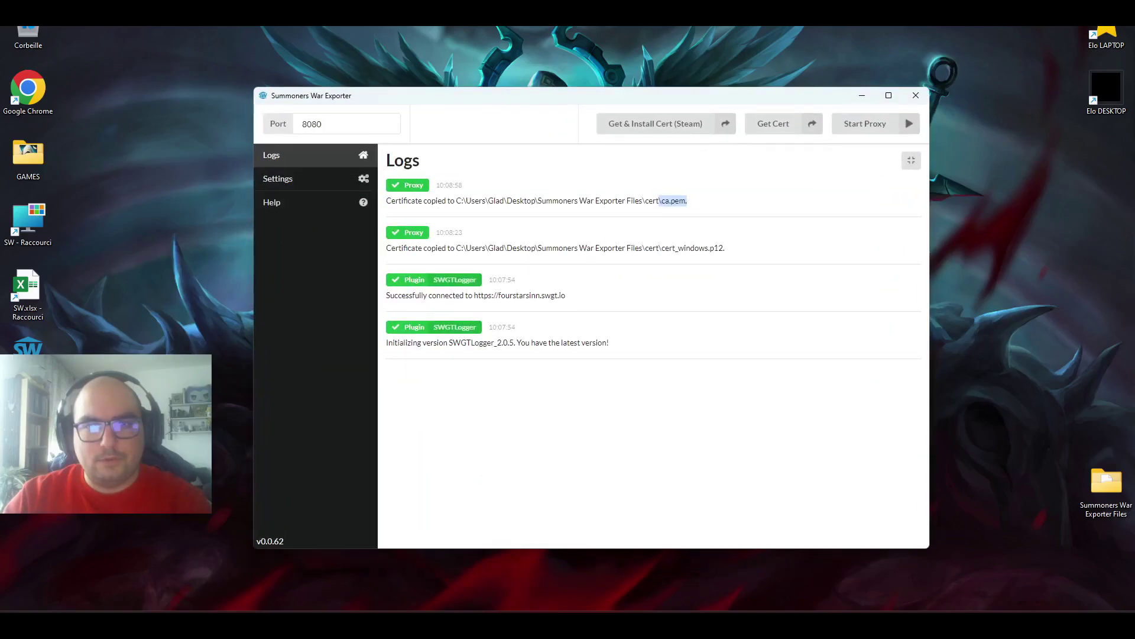
- Start the Summoners War Exporter proxy in Steam Mode and move the exporter window aside from the game window
left_click(858, 126)
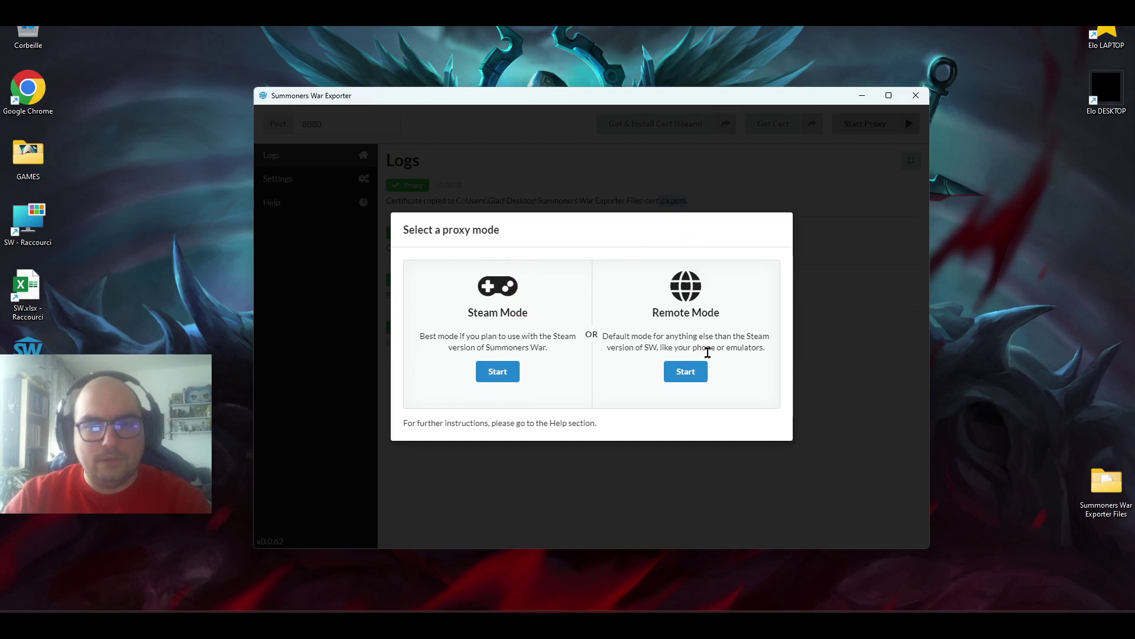
left_click(498, 371)
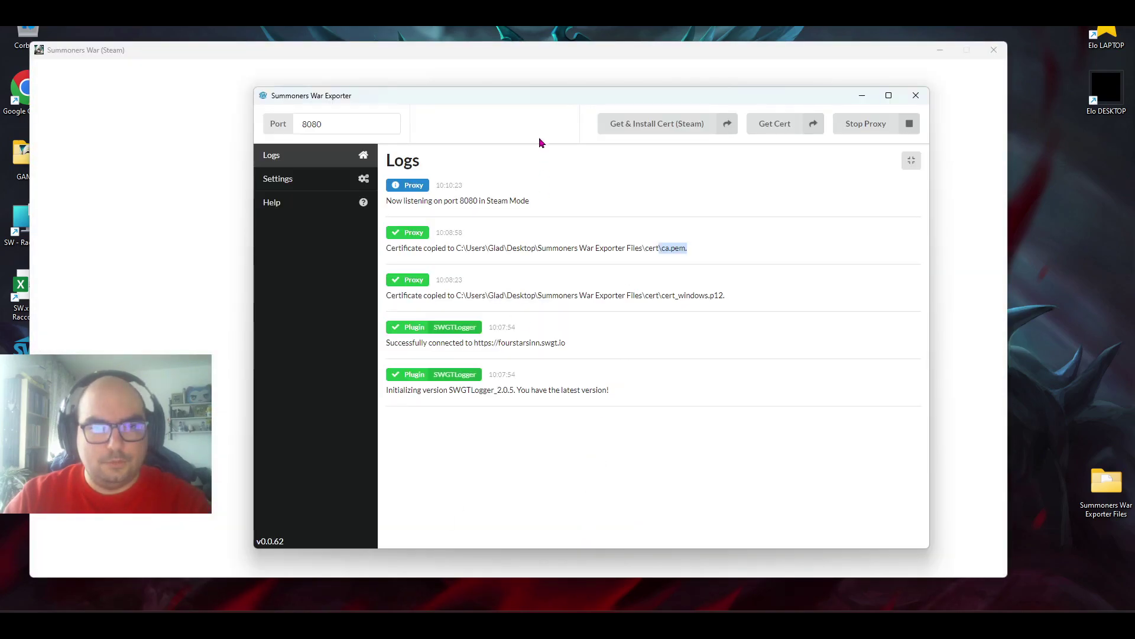
left_click_drag(512, 90, 762, 117)
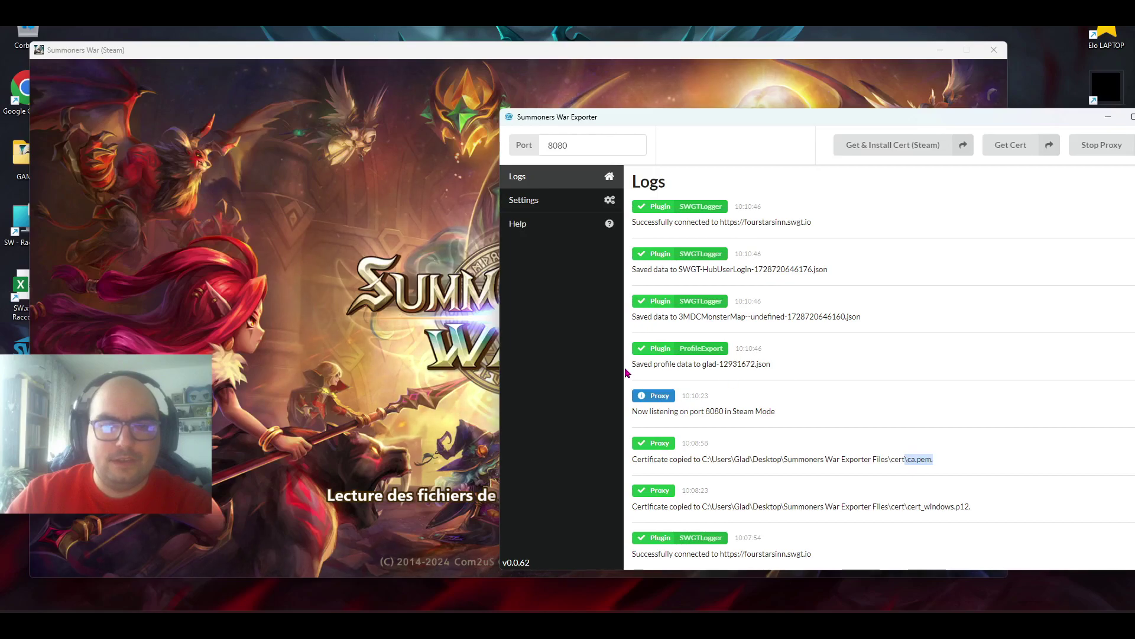
- Highlight the saved profile file name in the ProfileExport log entry, and minimize the exporter
left_click_drag(632, 363, 723, 364)
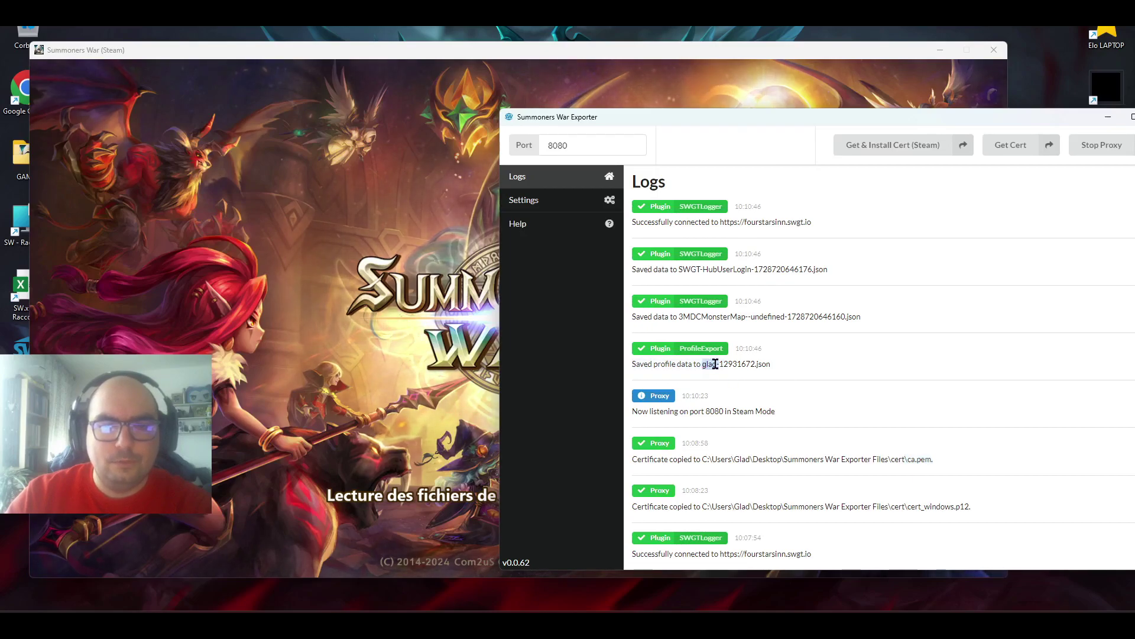
left_click(763, 450)
left_click_drag(778, 467, 716, 460)
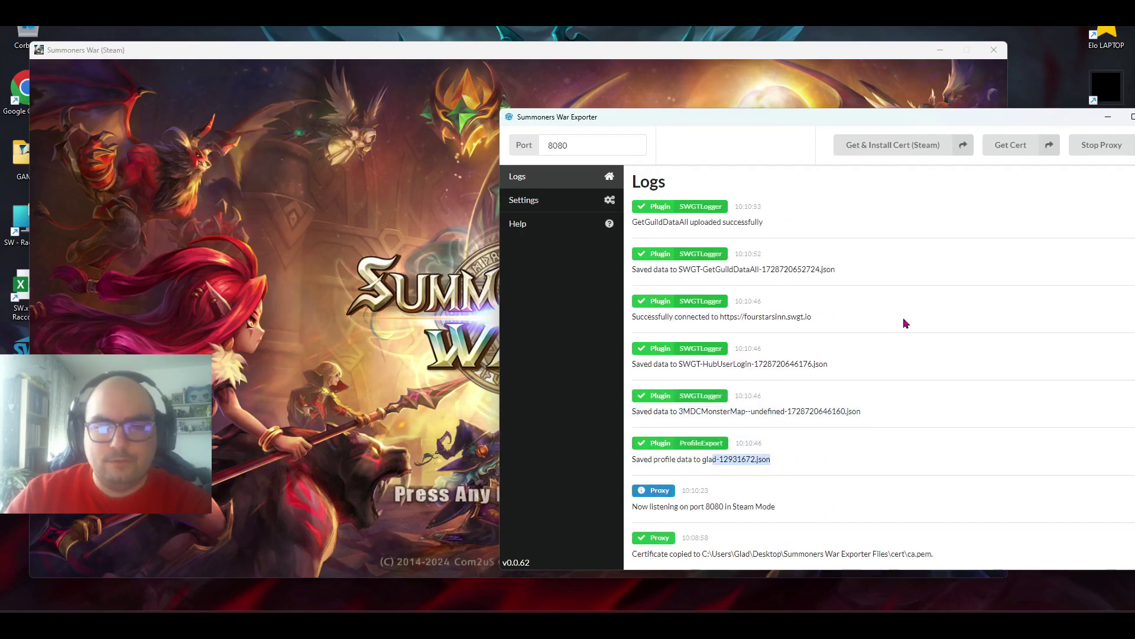
left_click(1107, 116)
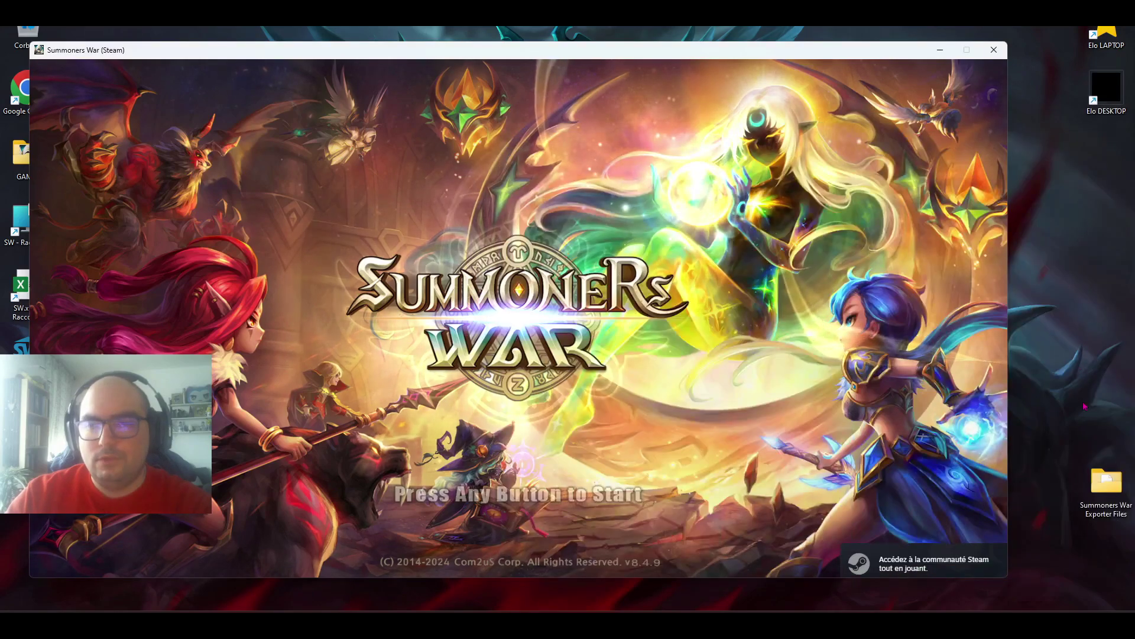
- Find the exported profile JSON file in the Summoners War Exporter Files folder on the desktop, and close the folder
double_click(1107, 485)
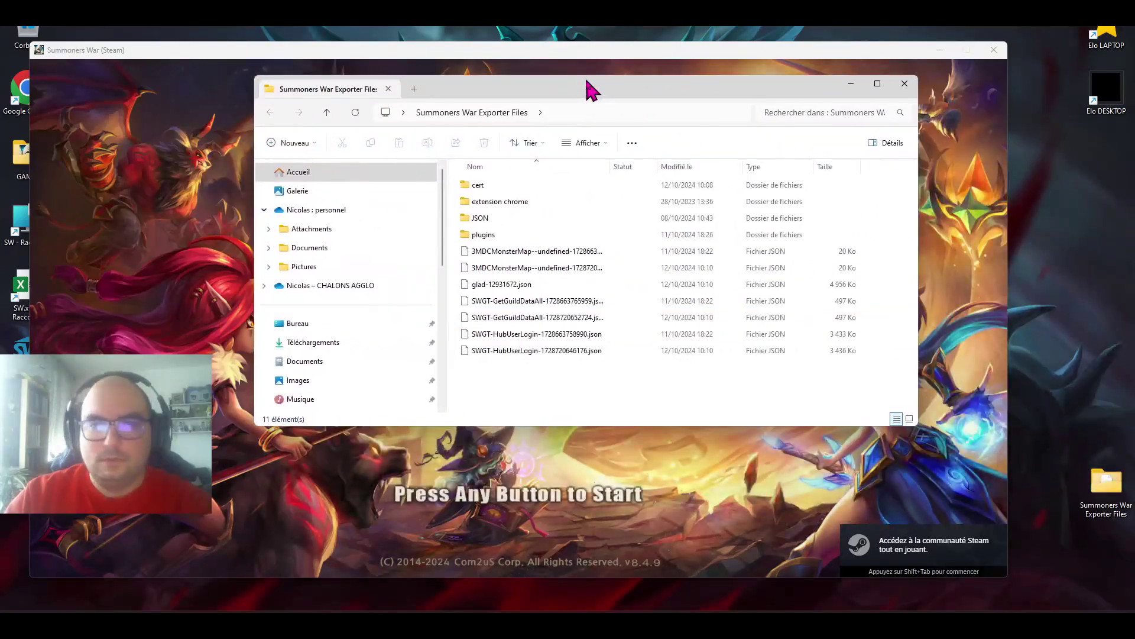
left_click(621, 287)
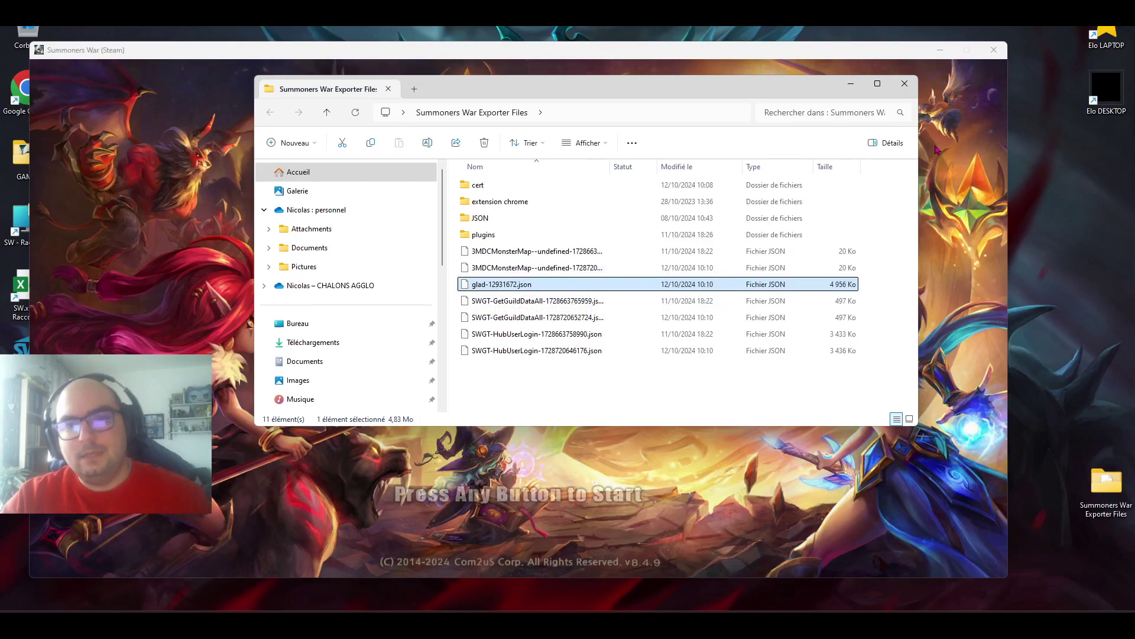
left_click(905, 84)
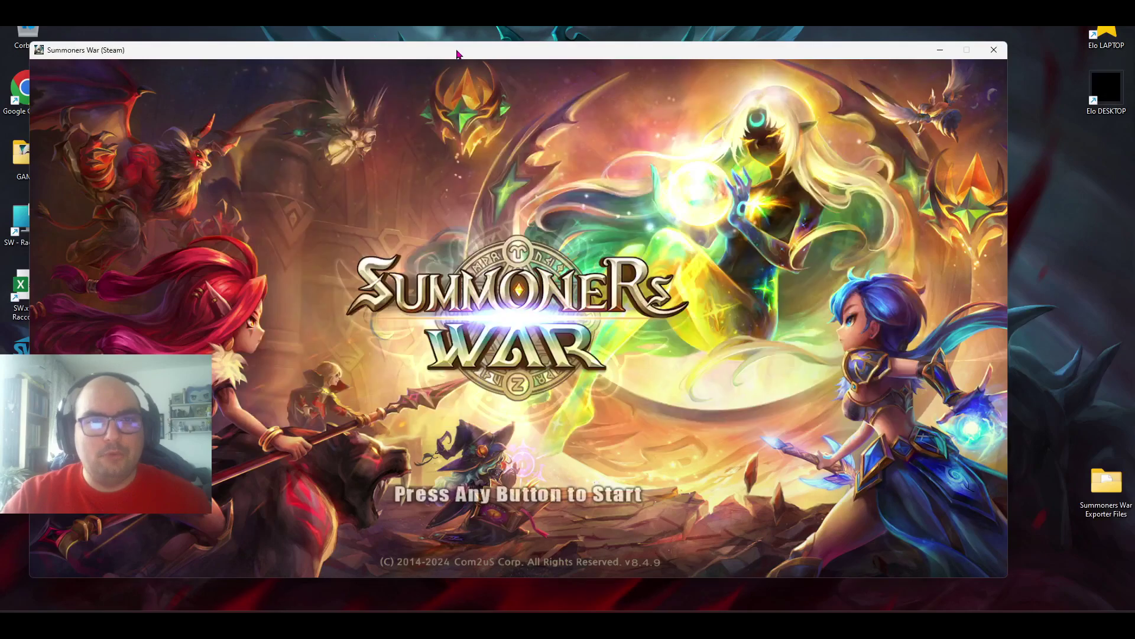
- Quit the Steam version of Summoners War and reposition the Summoners War Exporter Files folder window
left_click(994, 50)
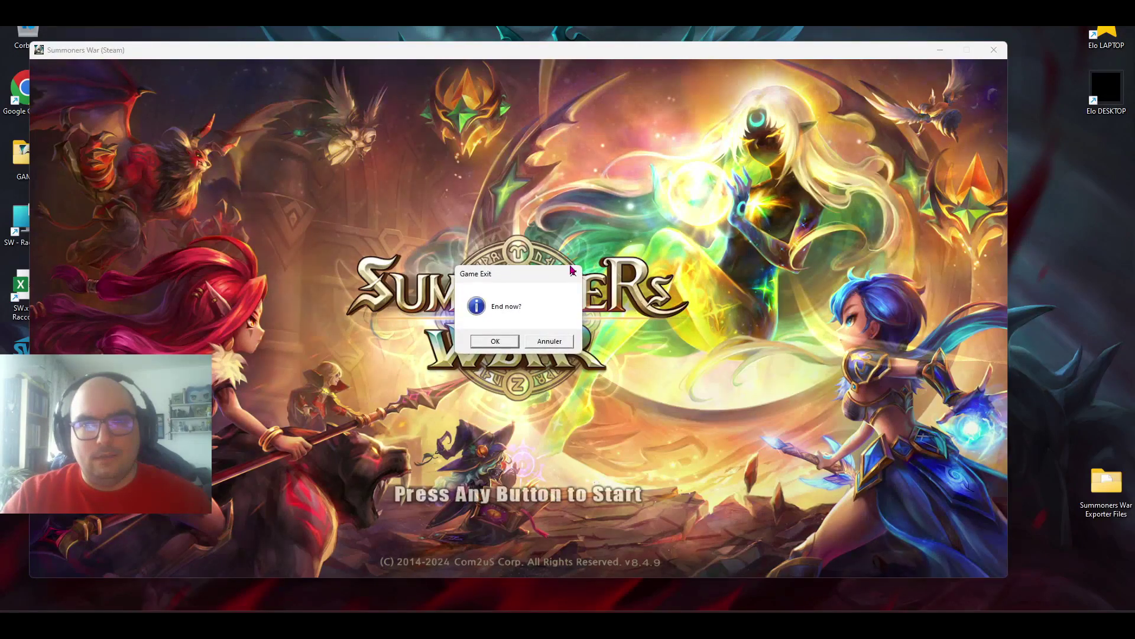
left_click(494, 341)
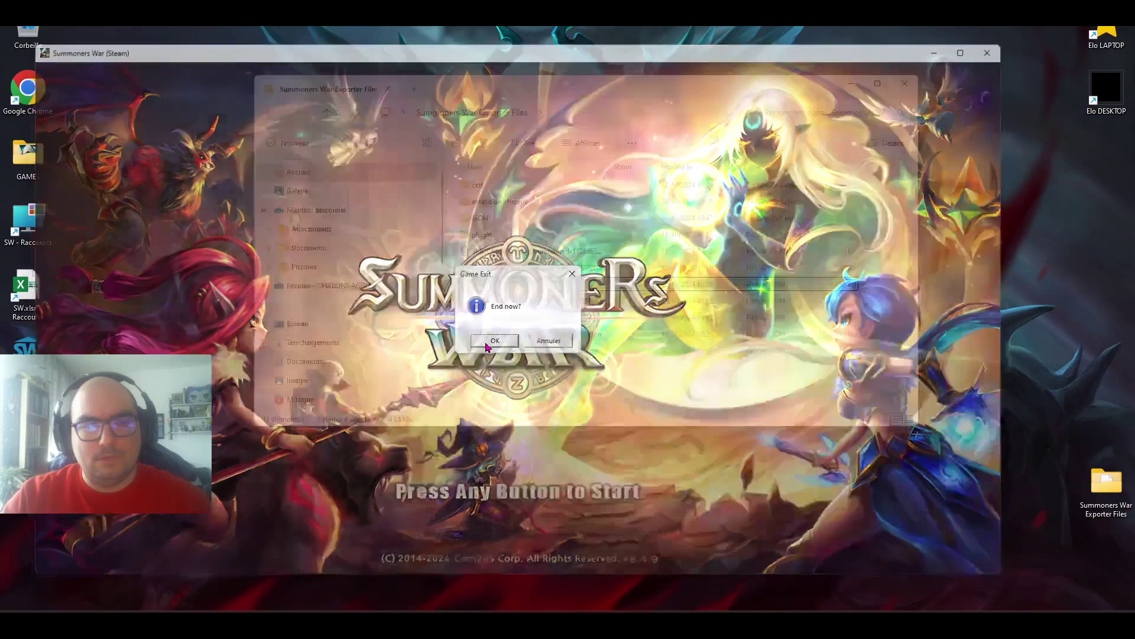
left_click_drag(611, 101, 478, 106)
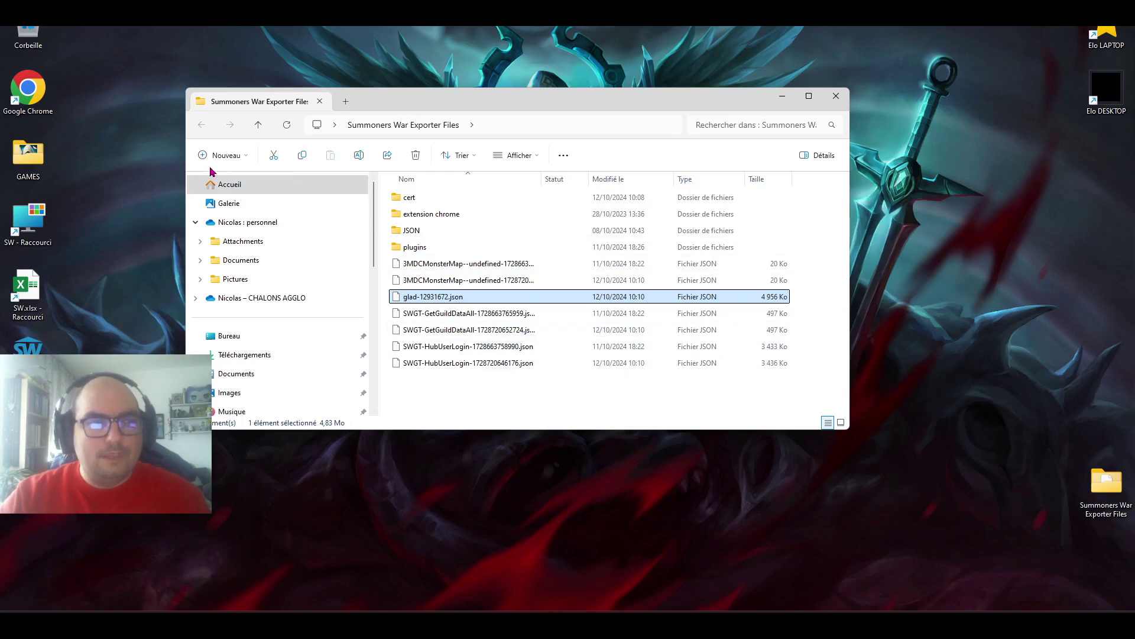
- Search Google for "mumu player" in Chrome and open the official MuMu Player website
double_click(28, 91)
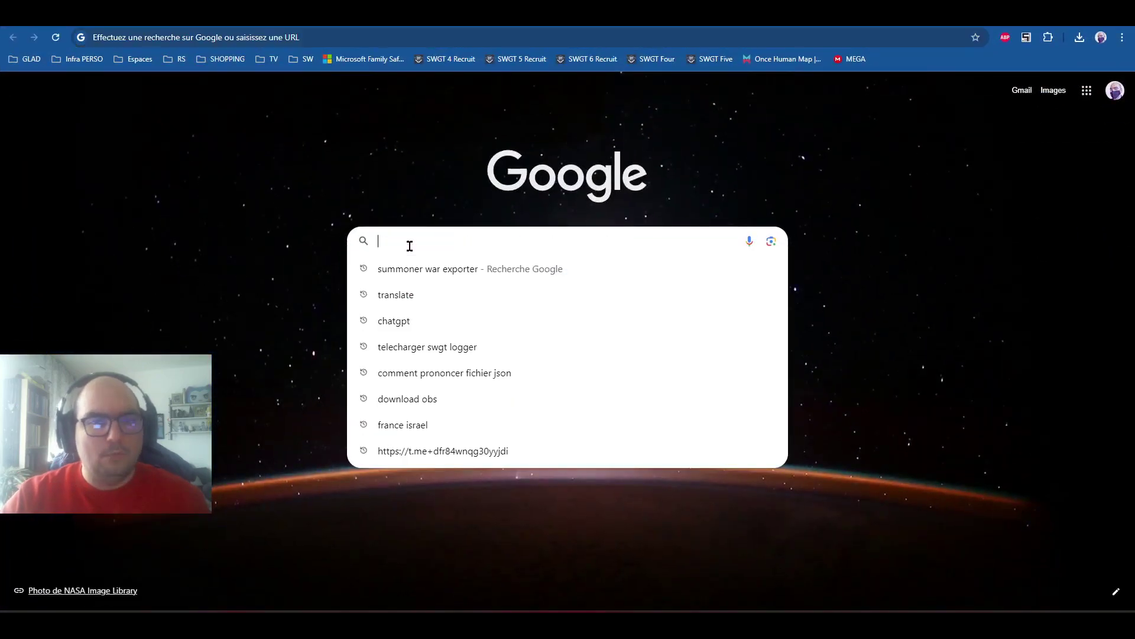
left_click(409, 245)
type("mu")
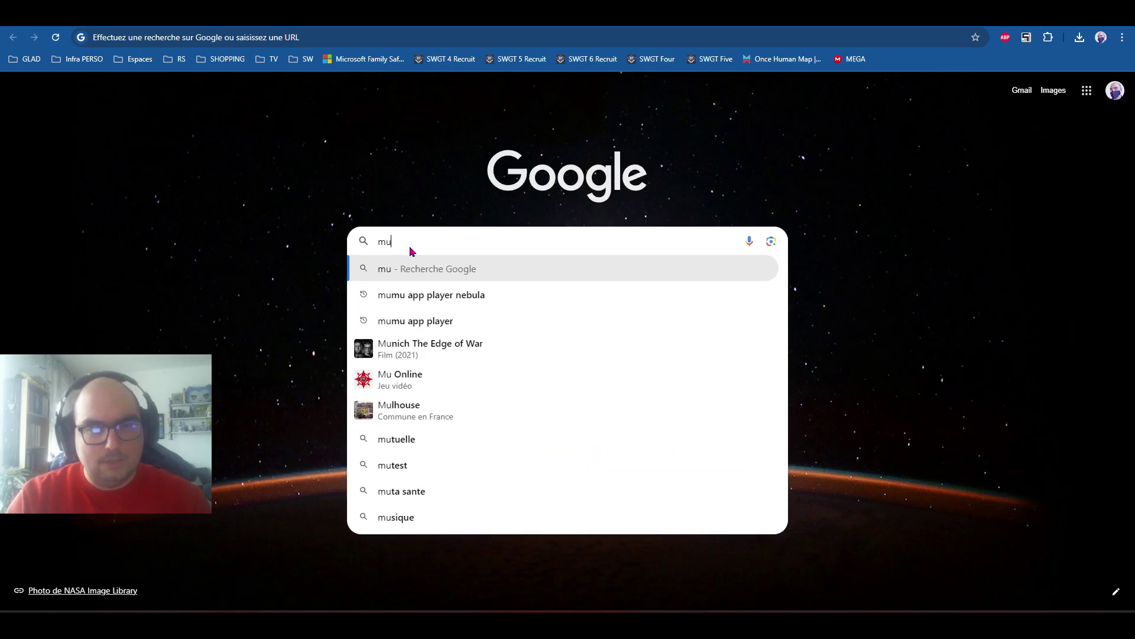
type("mu player")
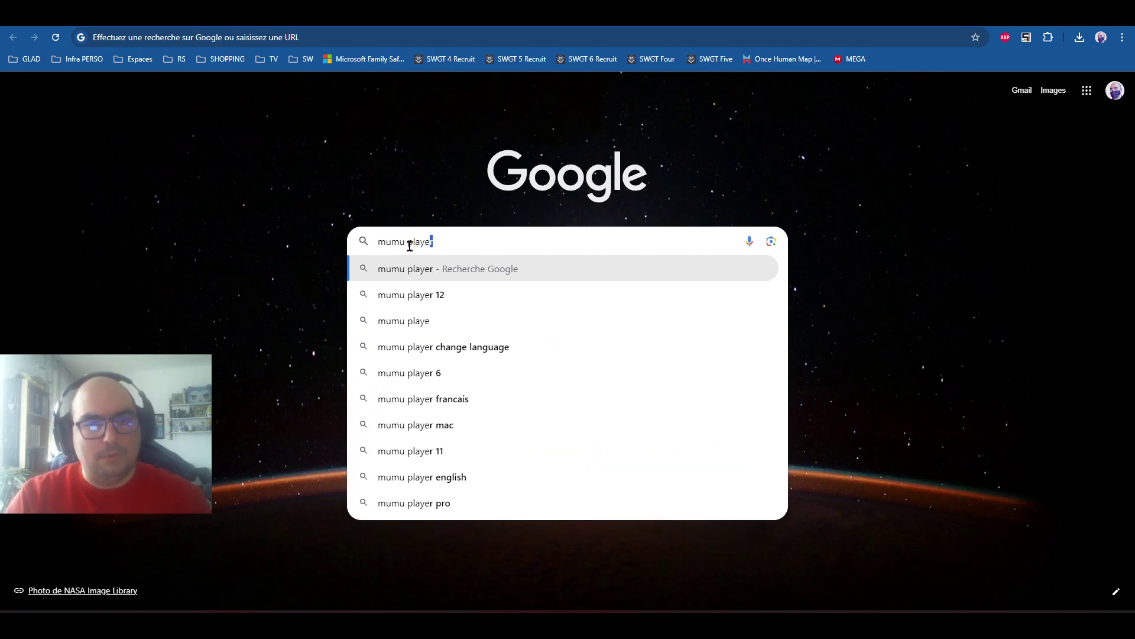
key("Return")
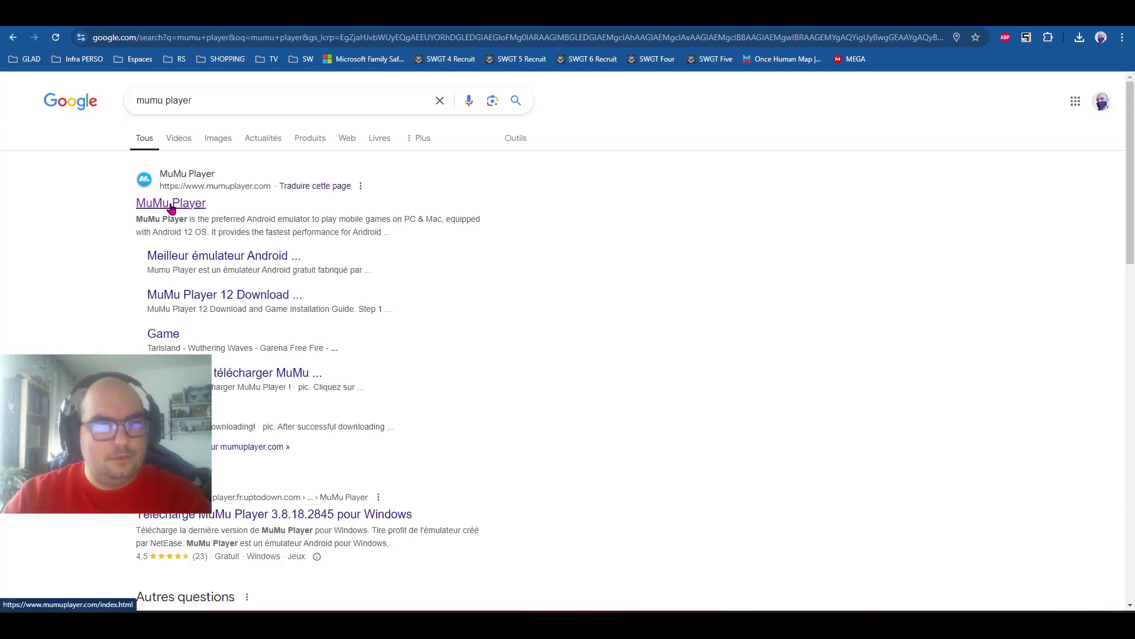
left_click(171, 204)
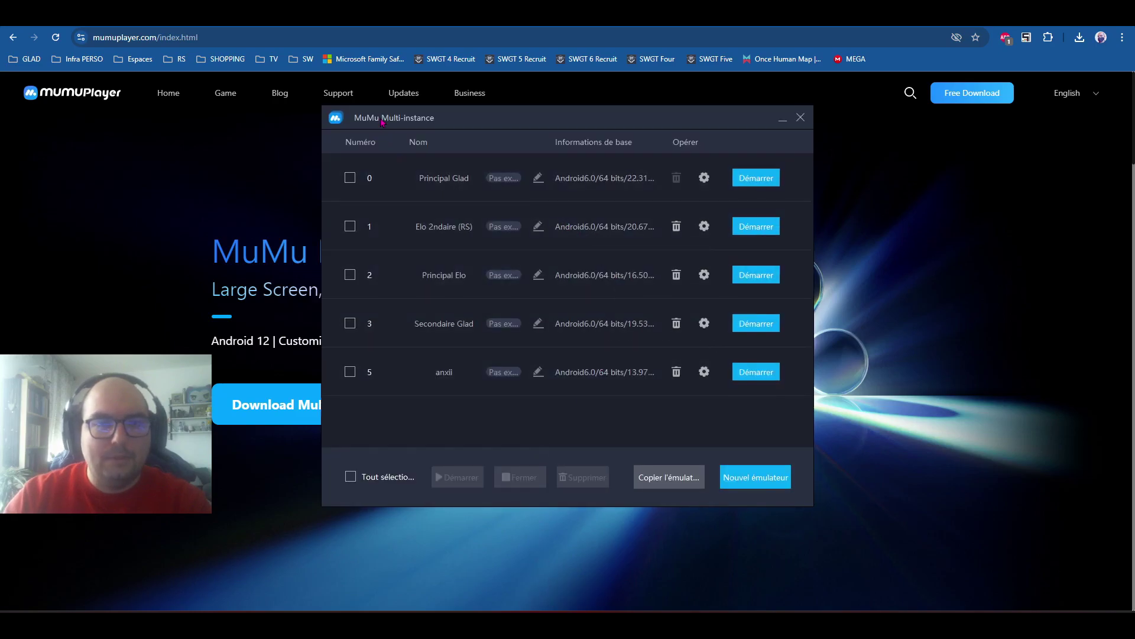
- Start emulator instance number 0 from MuMu Multi-instance and close the instance manager
left_click_drag(382, 123, 377, 141)
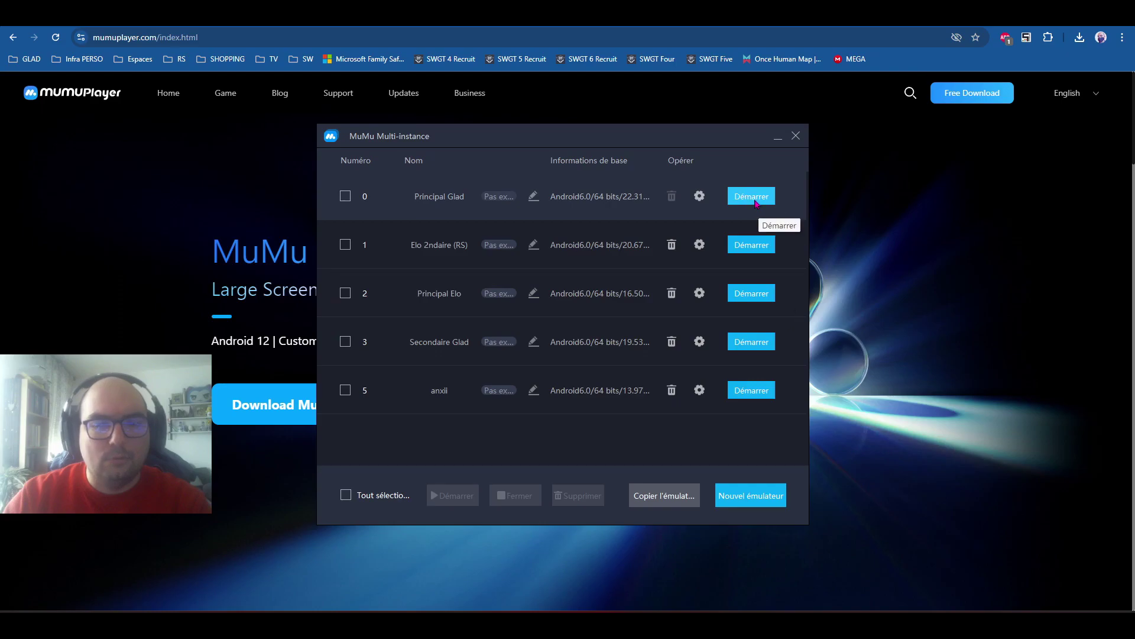
left_click(752, 197)
left_click(795, 136)
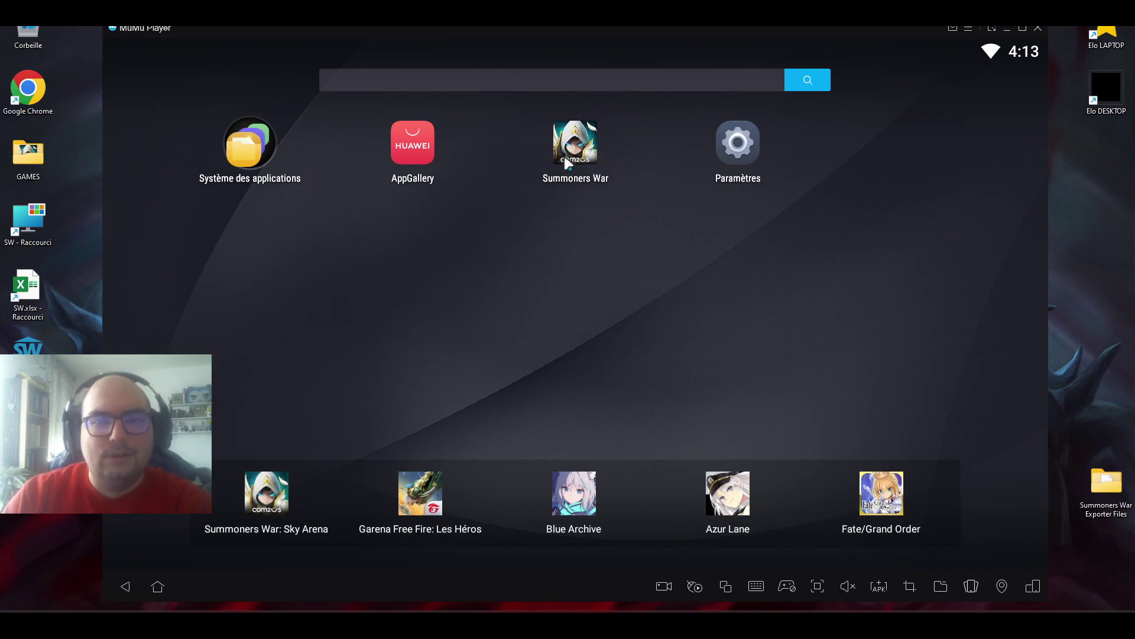
- Edit the connected Wi-Fi network in the emulator's settings and set its proxy to "Manuel" in the advanced options
left_click(737, 151)
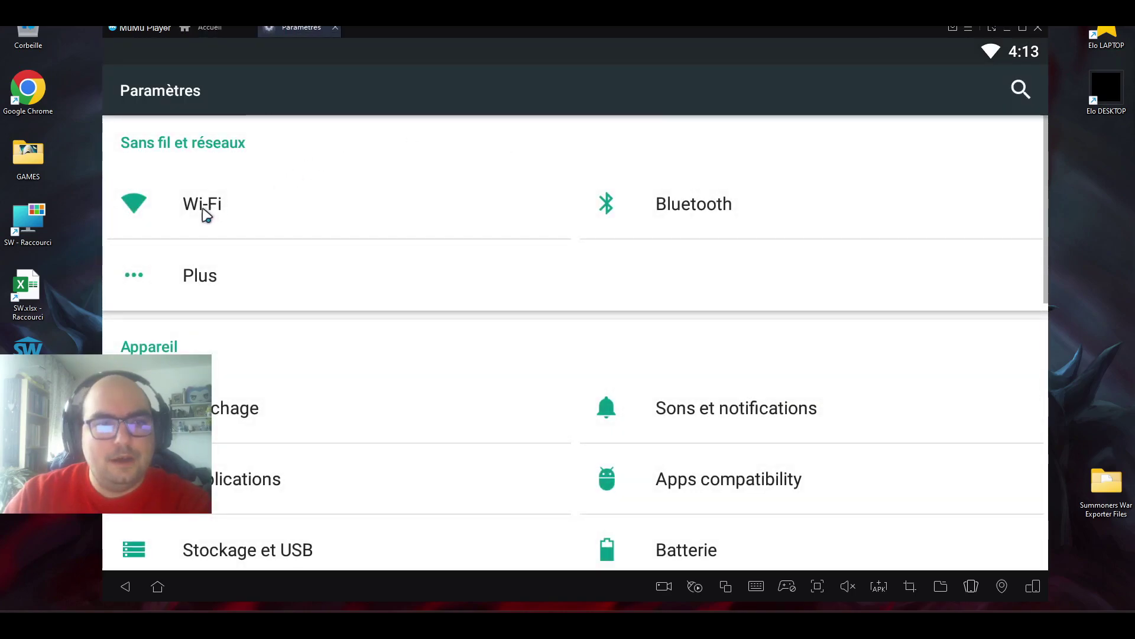
left_click(202, 207)
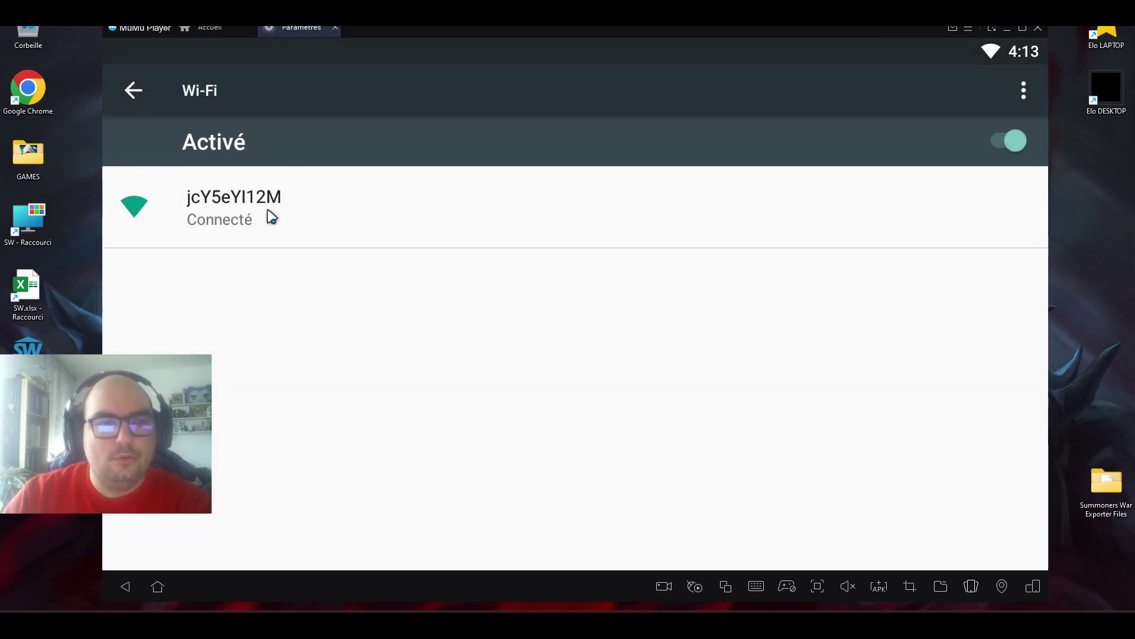
left_click(250, 219)
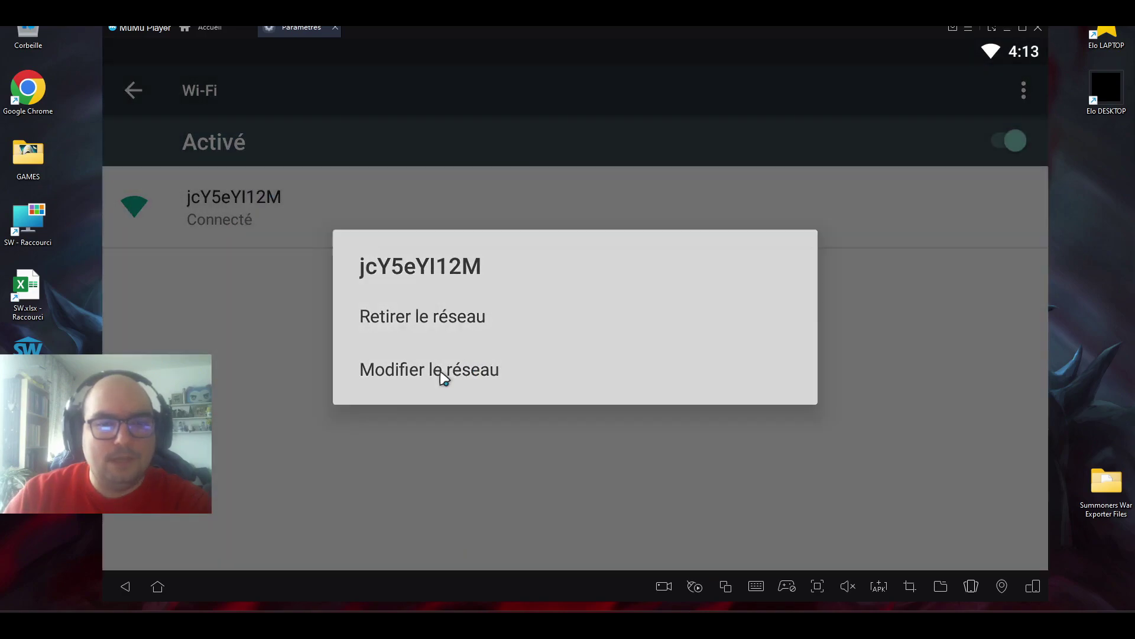
left_click(444, 378)
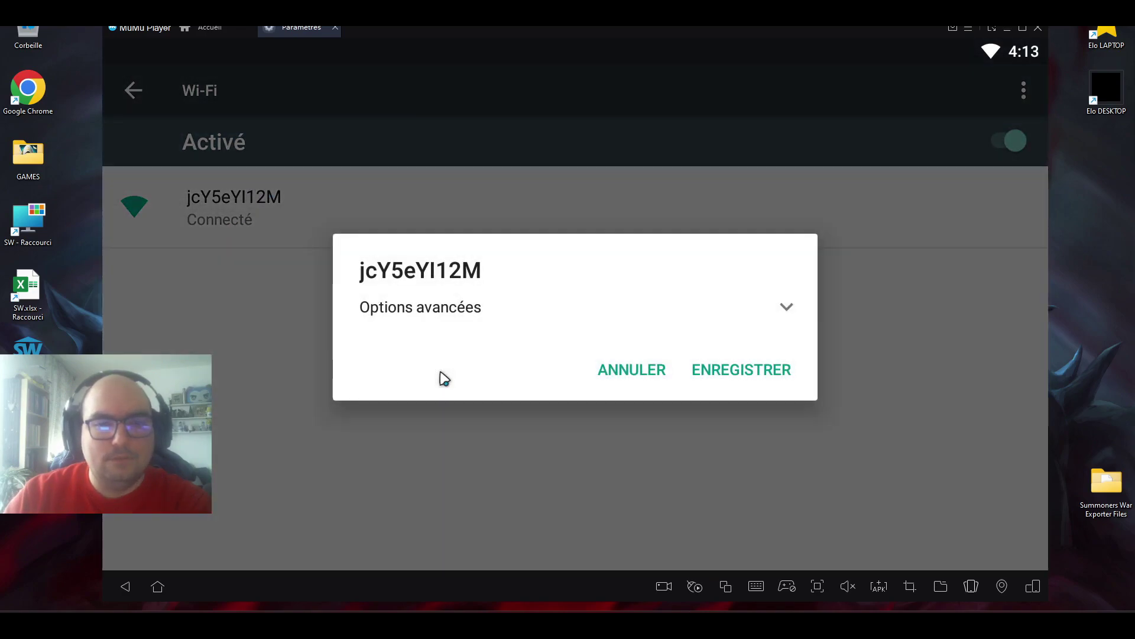
left_click(788, 308)
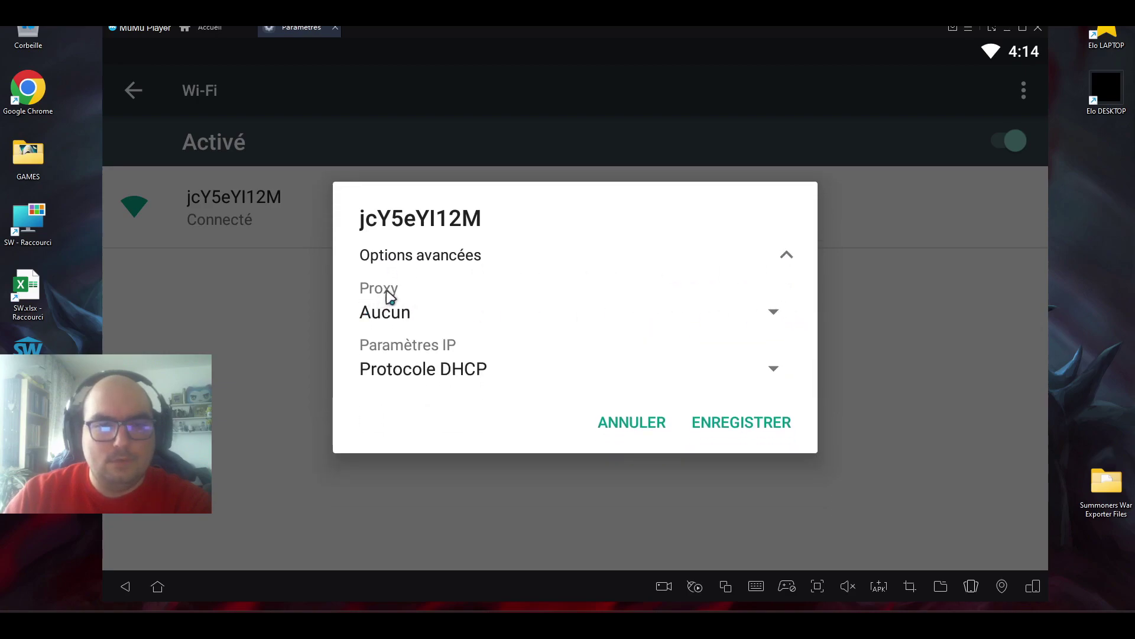
left_click(764, 314)
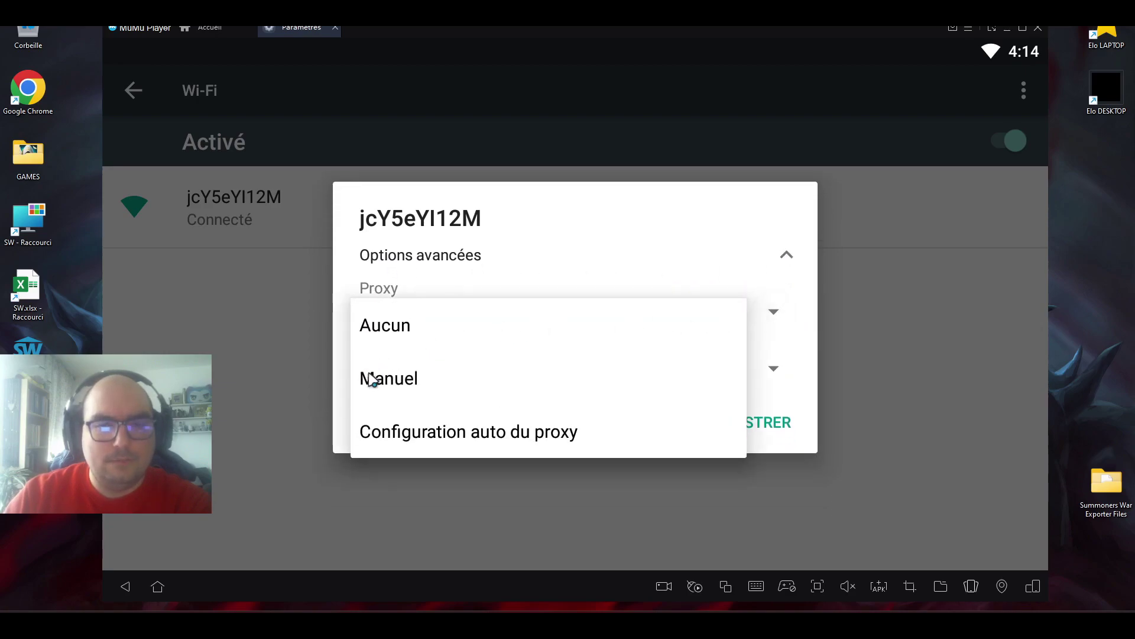
left_click(372, 379)
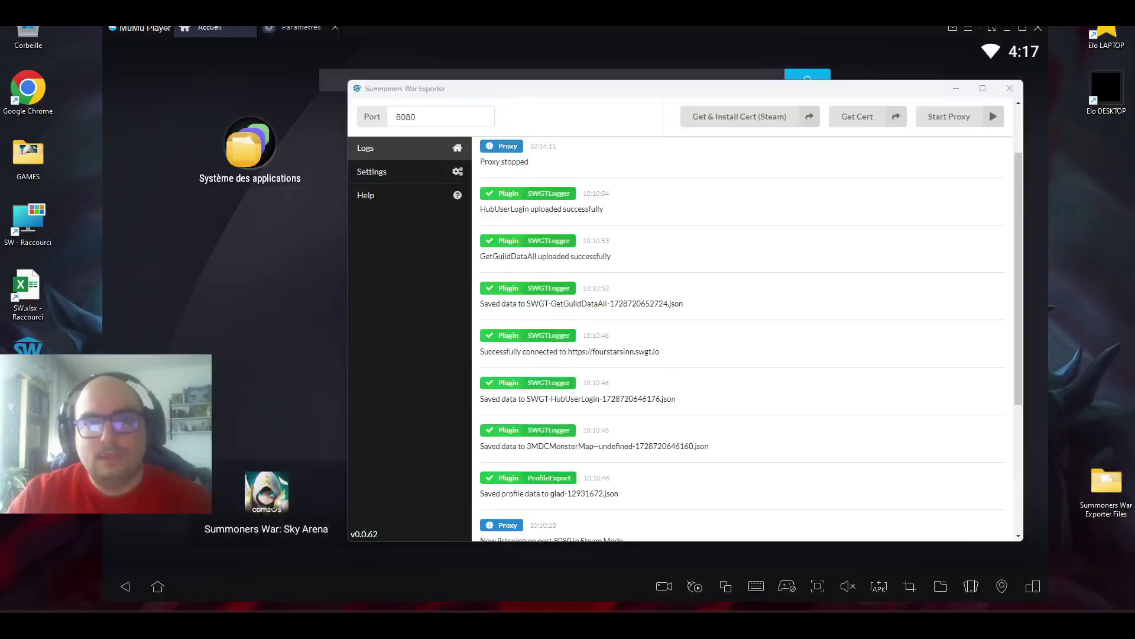
- Start the Summoners War Exporter proxy in Remote Mode and show its address and port over the emulator's Wi-Fi settings
left_click(957, 121)
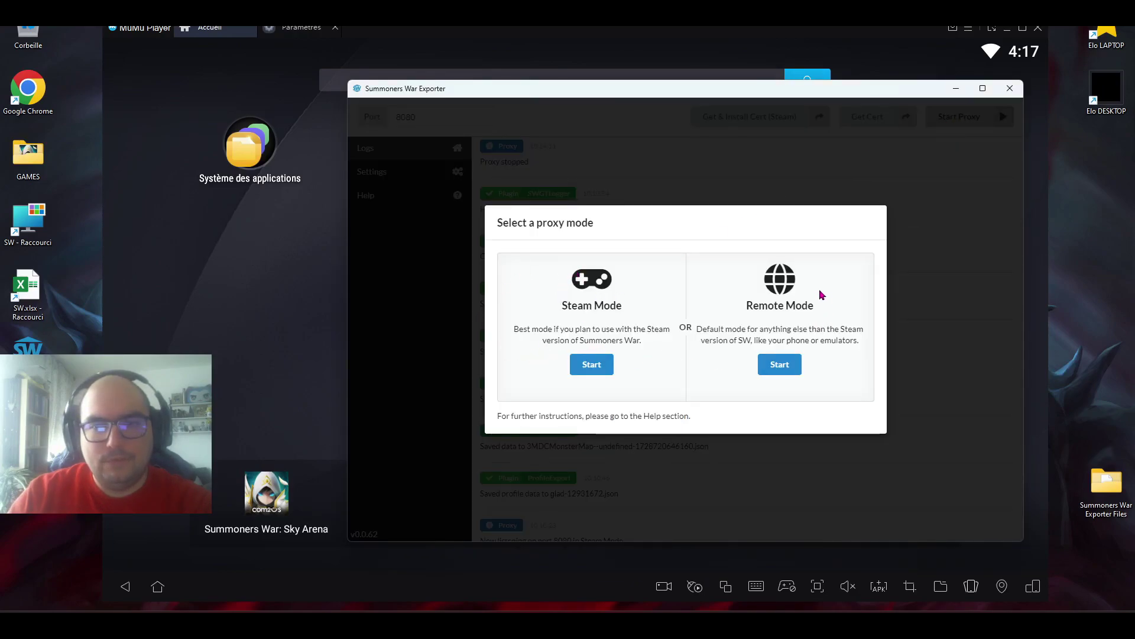
left_click(780, 365)
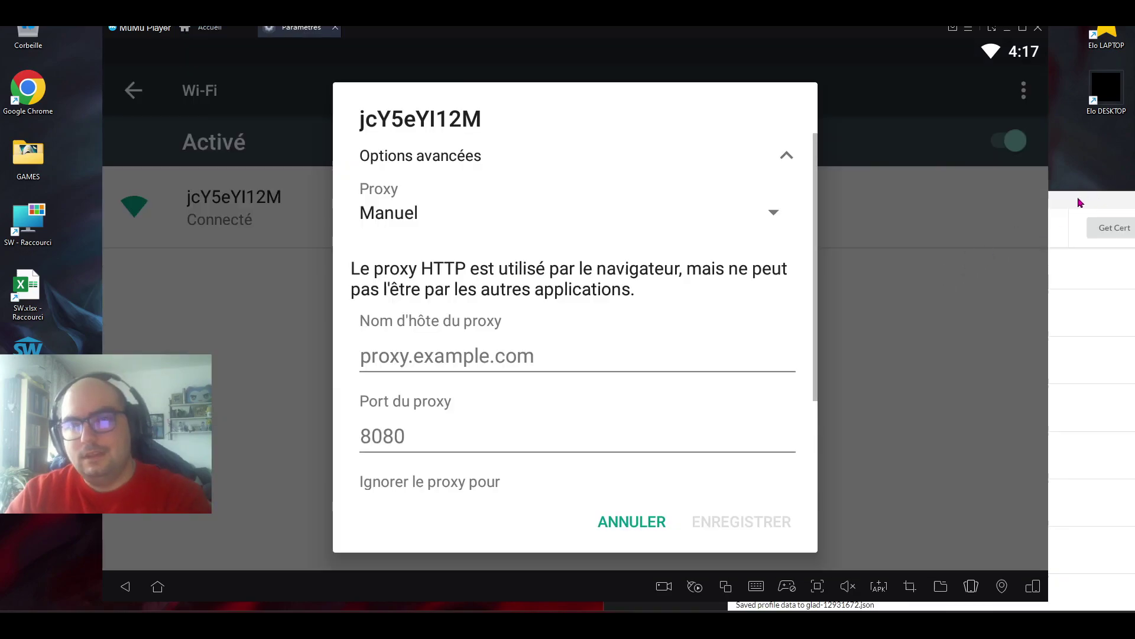
key("alt+Tab")
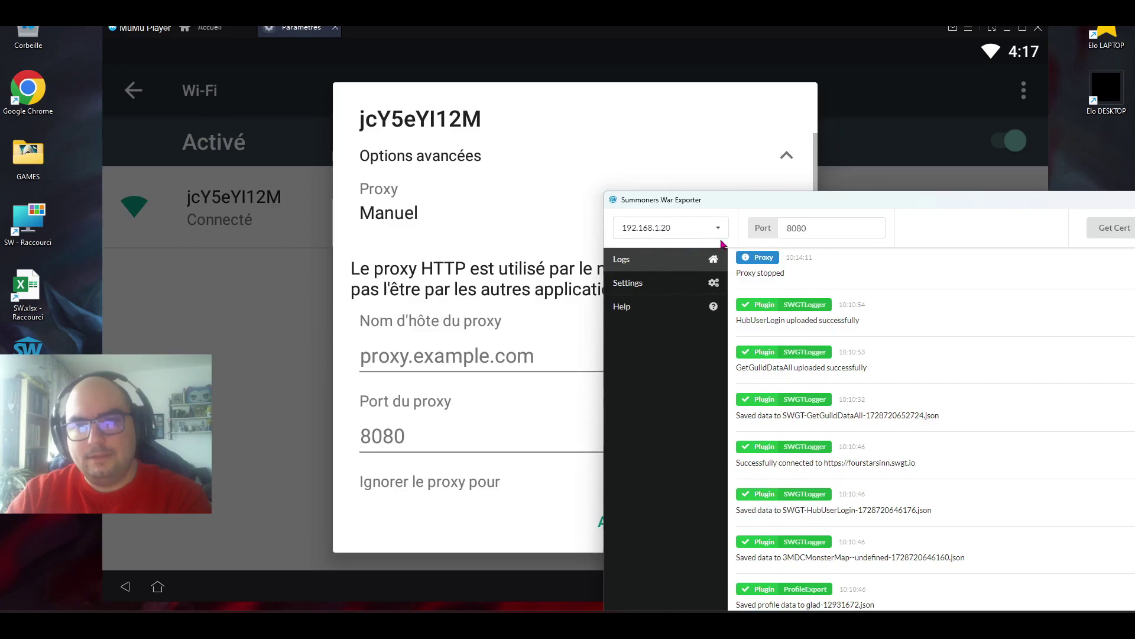
- Set the Wi-Fi proxy host name to 192.168.1.20 and the proxy port to 8080, and save the network
left_click(425, 367)
type("192.168.1.20")
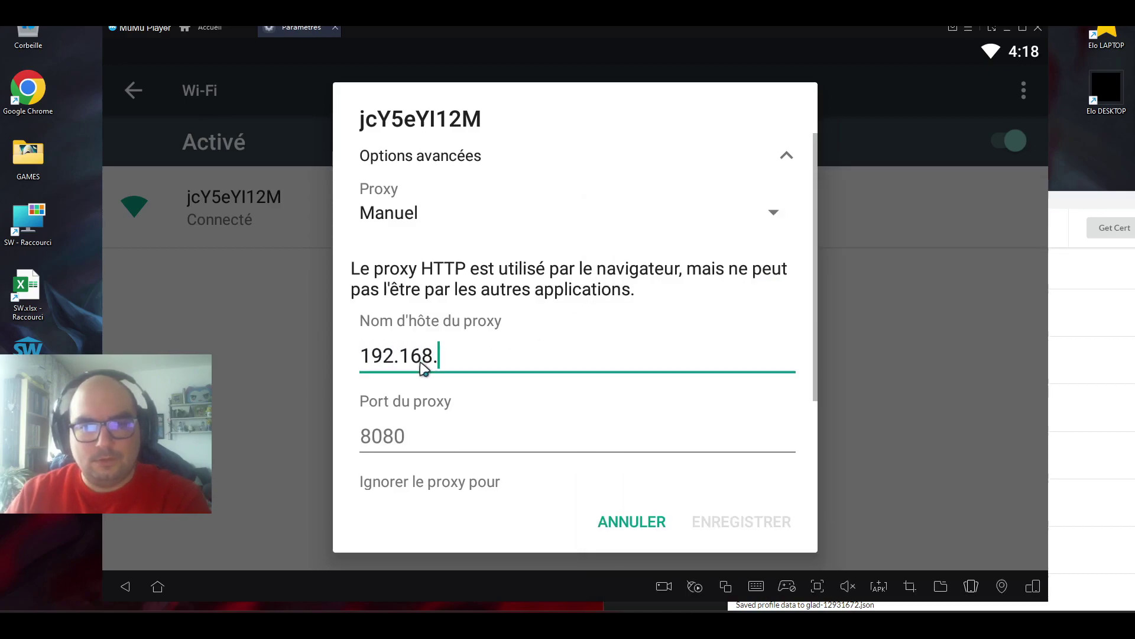
left_click(1111, 228)
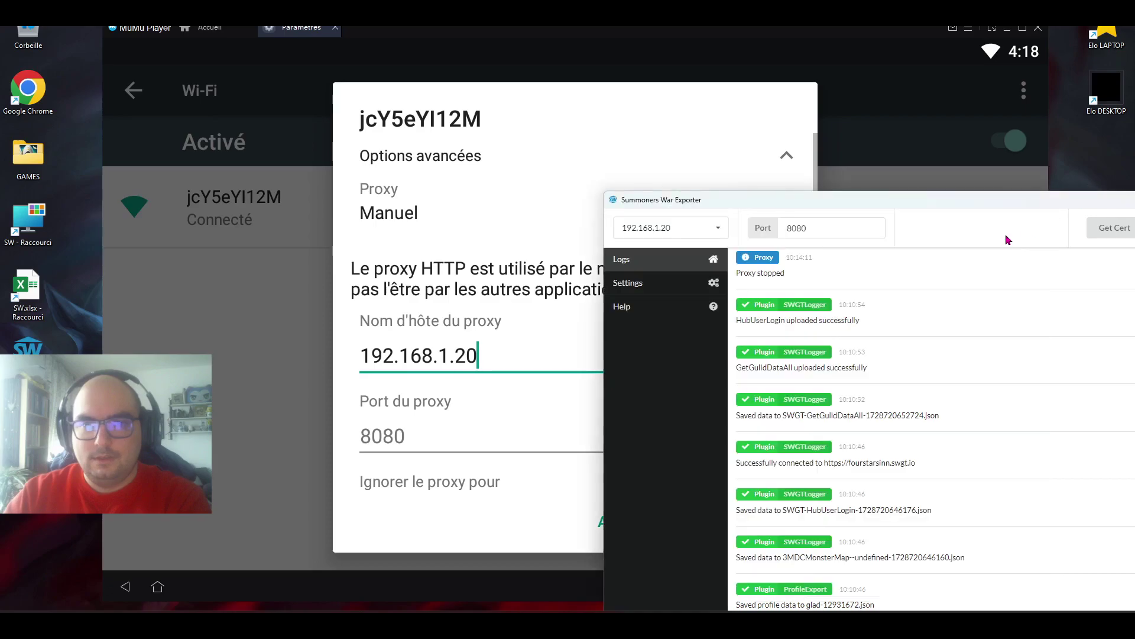
left_click(443, 439)
type("8080")
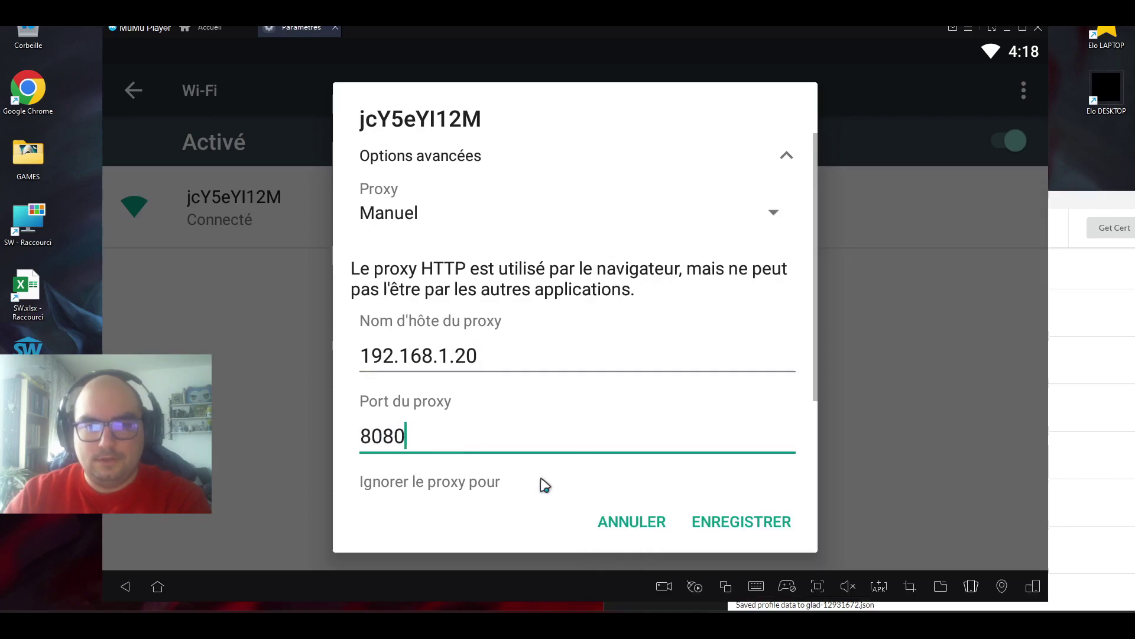
left_click(742, 521)
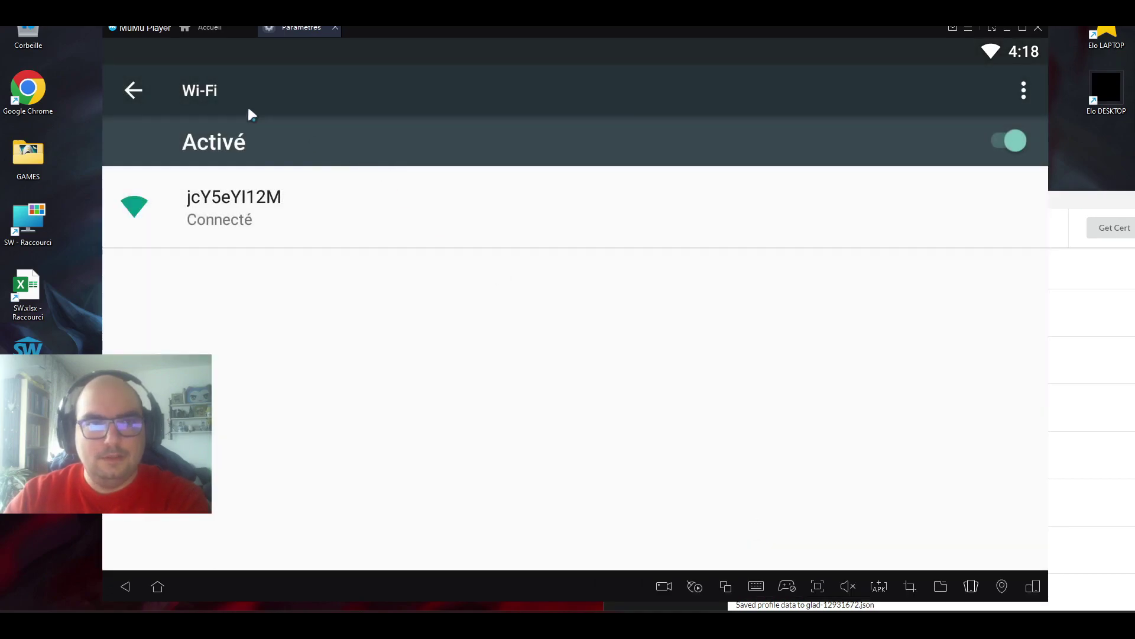
- Return the emulator to its home screen and move the Summoners War Exporter window over it
left_click(206, 29)
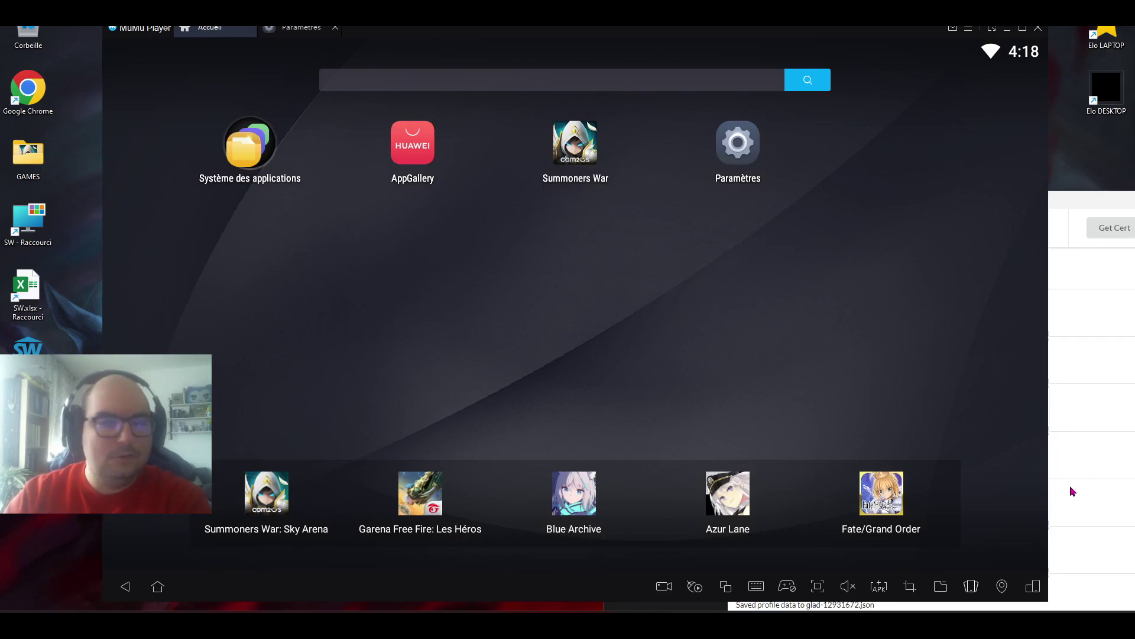
left_click_drag(1075, 202, 823, 157)
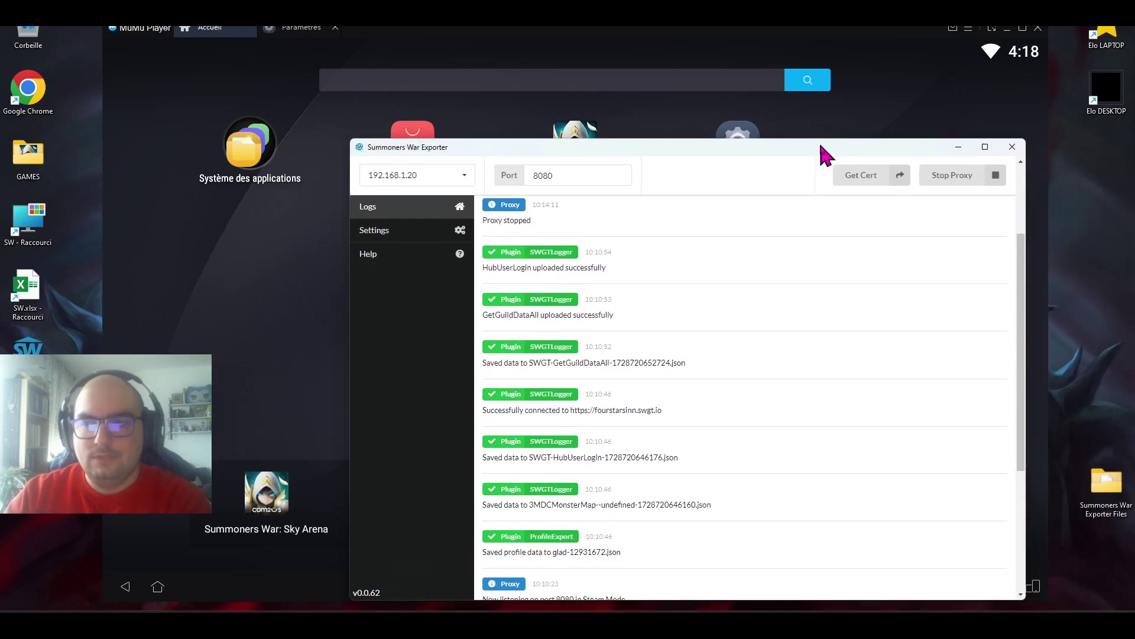
- Locate the exported profile JSON file in the desktop folder "Summoners War Exporter Files", and close the folder
double_click(1106, 488)
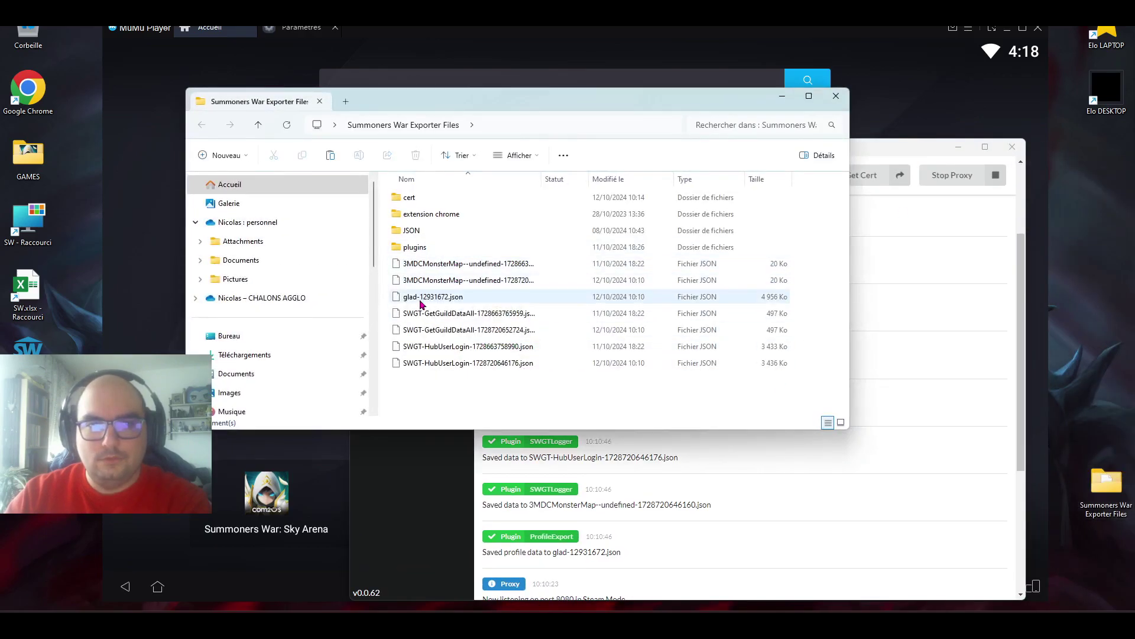
left_click(512, 300)
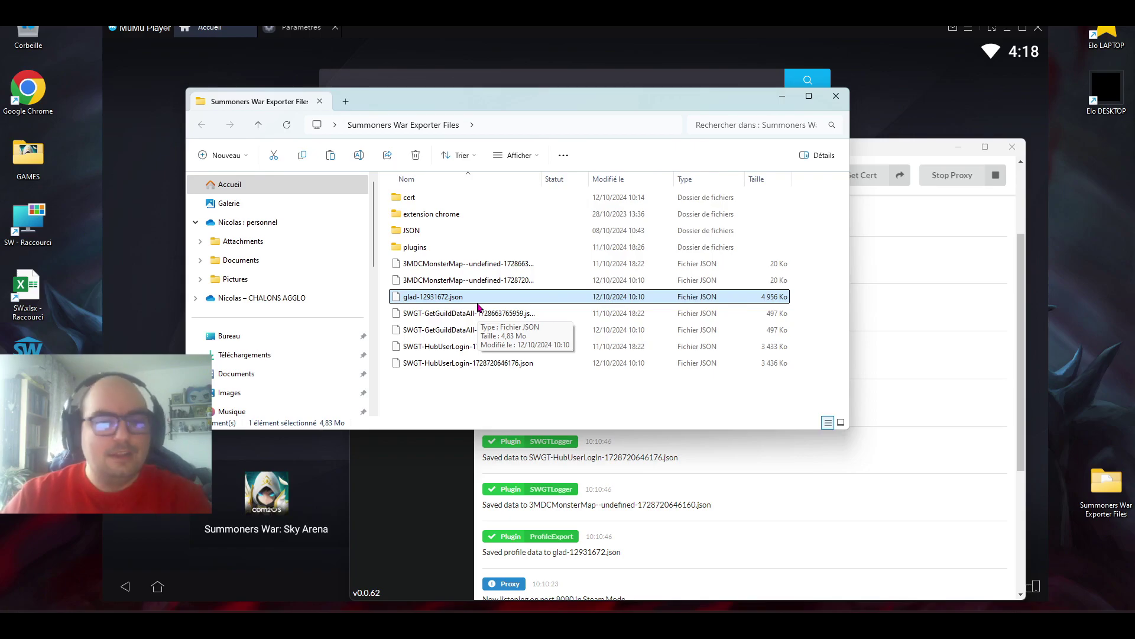
left_click(836, 96)
- Stop the exporter's proxy and show the SWGTLogger v2.0.5 plugin options in its settings
left_click_drag(900, 153, 837, 76)
left_click(887, 97)
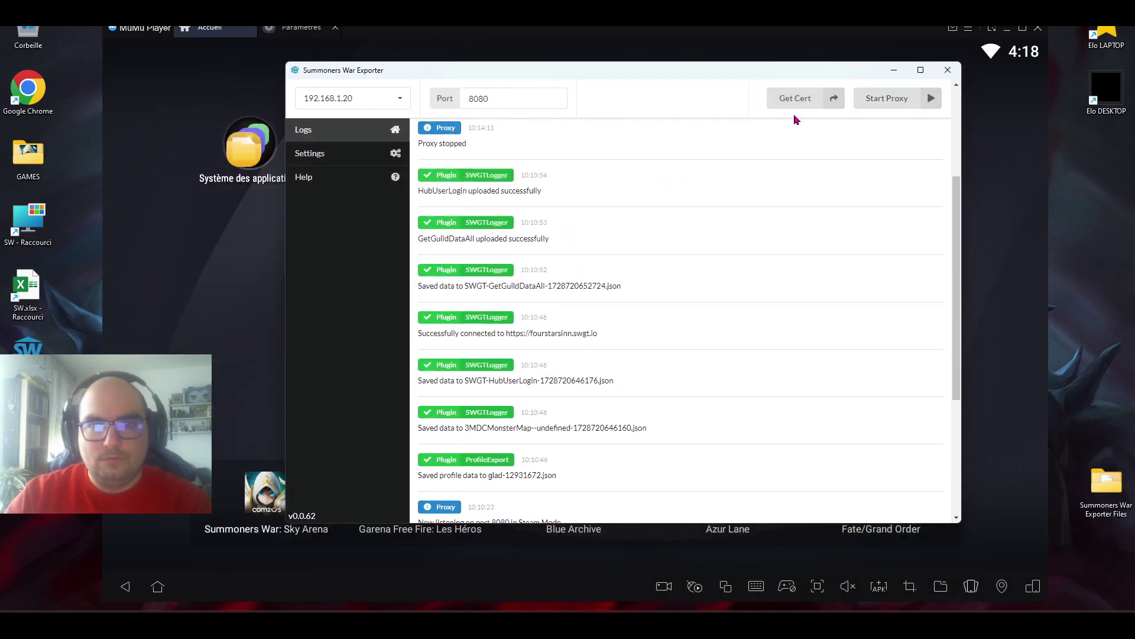
left_click(323, 156)
left_click_drag(956, 181, 977, 382)
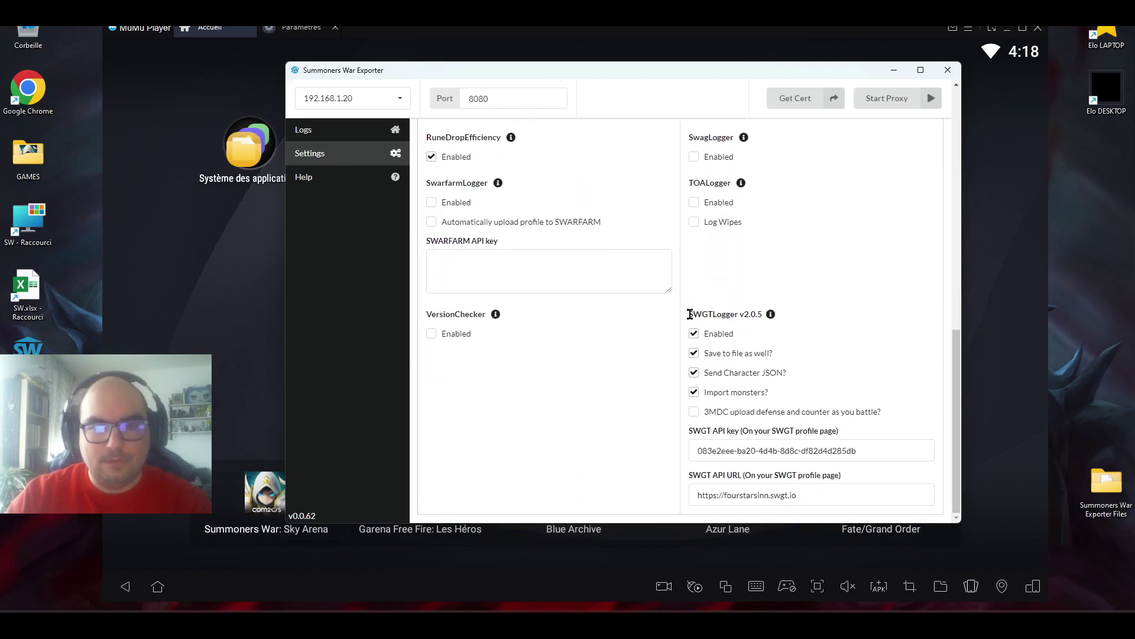
left_click_drag(690, 314, 769, 318)
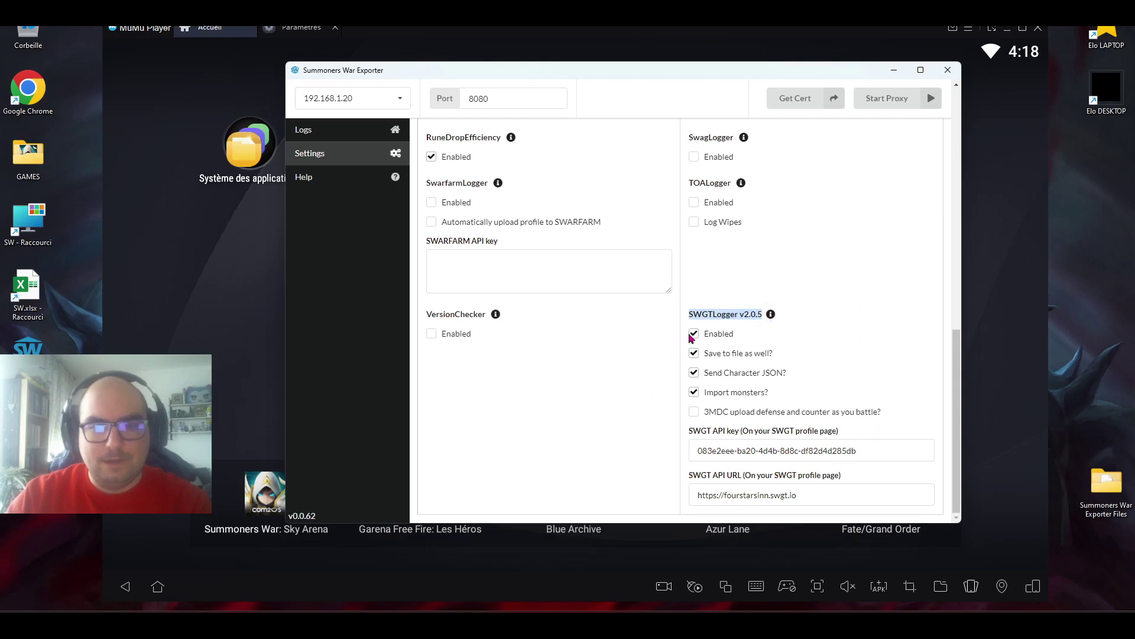
- Minimize the exporter and emulator, search Google in Chrome for "swgt logger", and open the Cerusa/swgt-swex-plugin releases page on GitHub
left_click(894, 71)
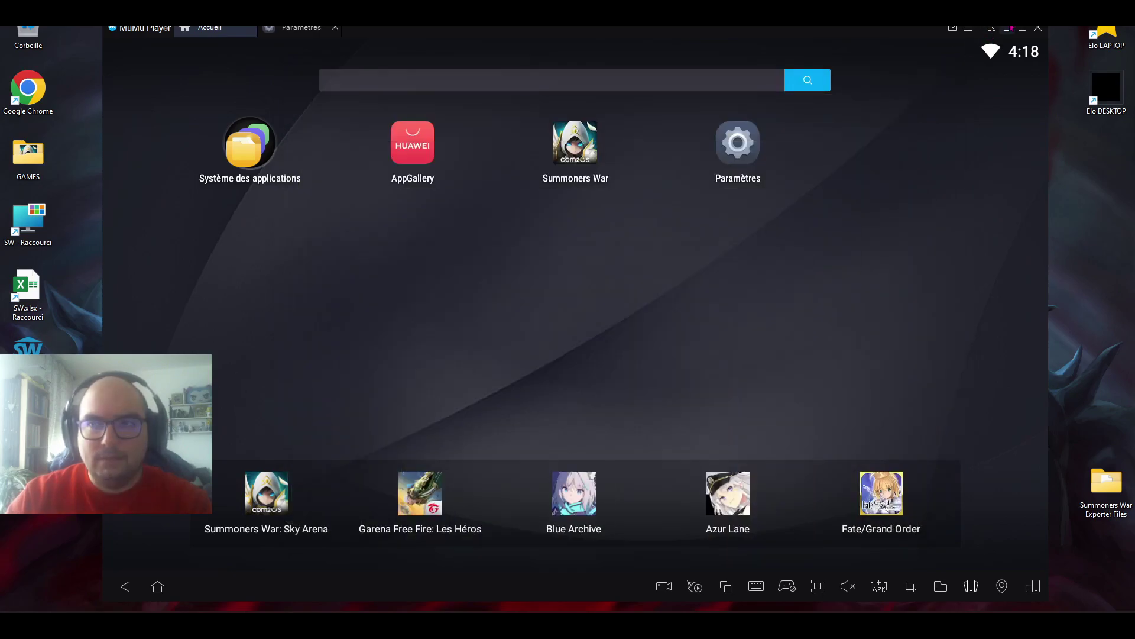
left_click(1007, 29)
double_click(28, 87)
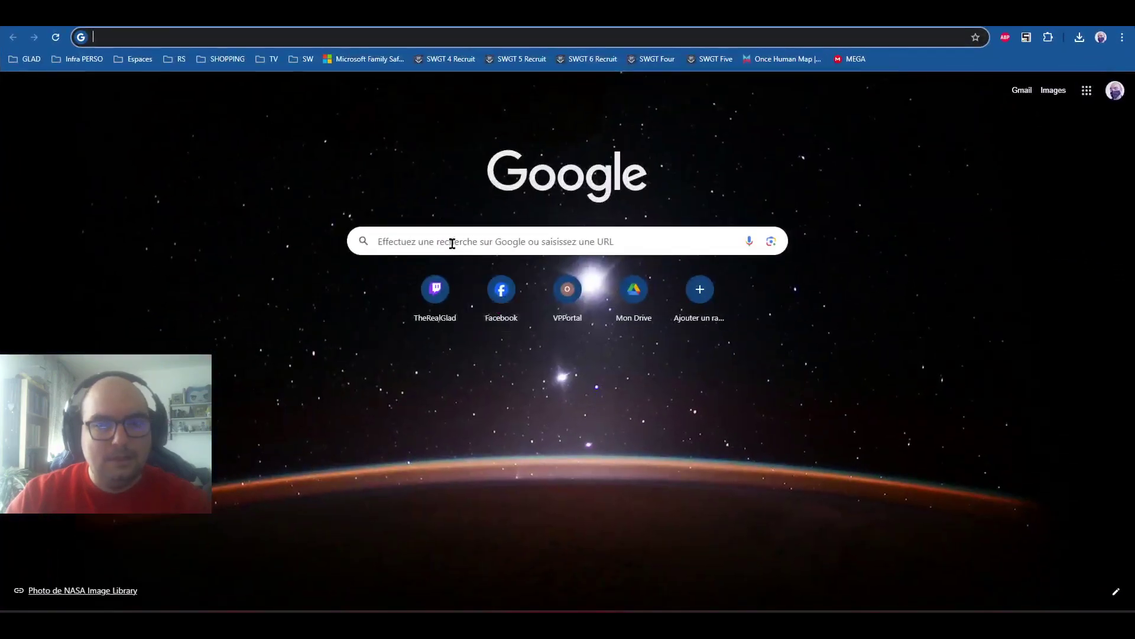
left_click(452, 243)
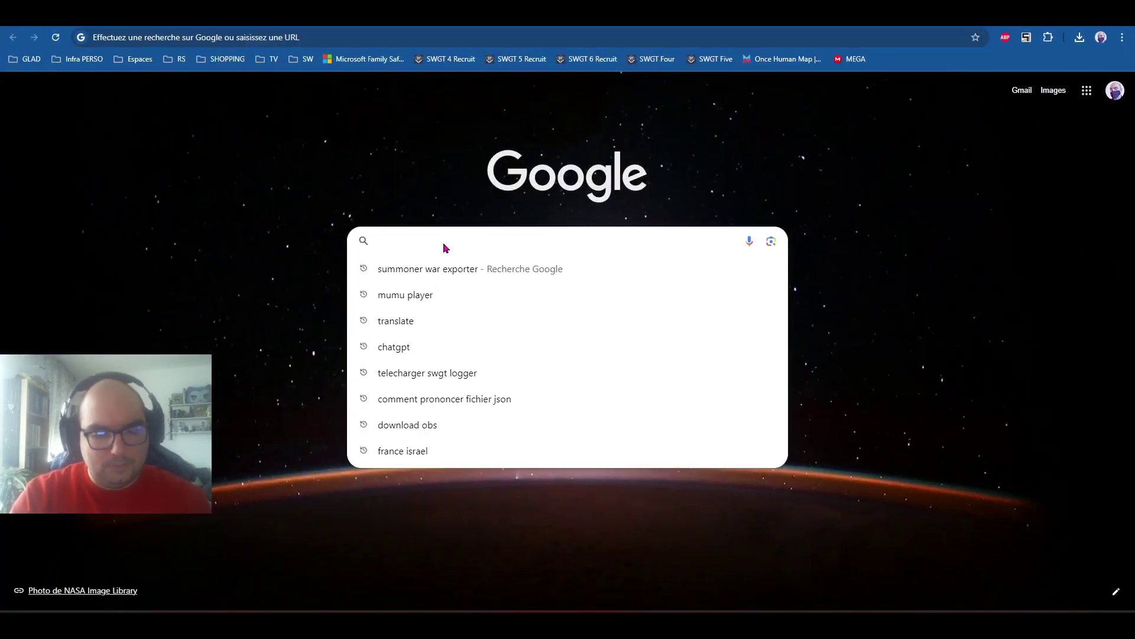
type("swgt logger")
key("Return")
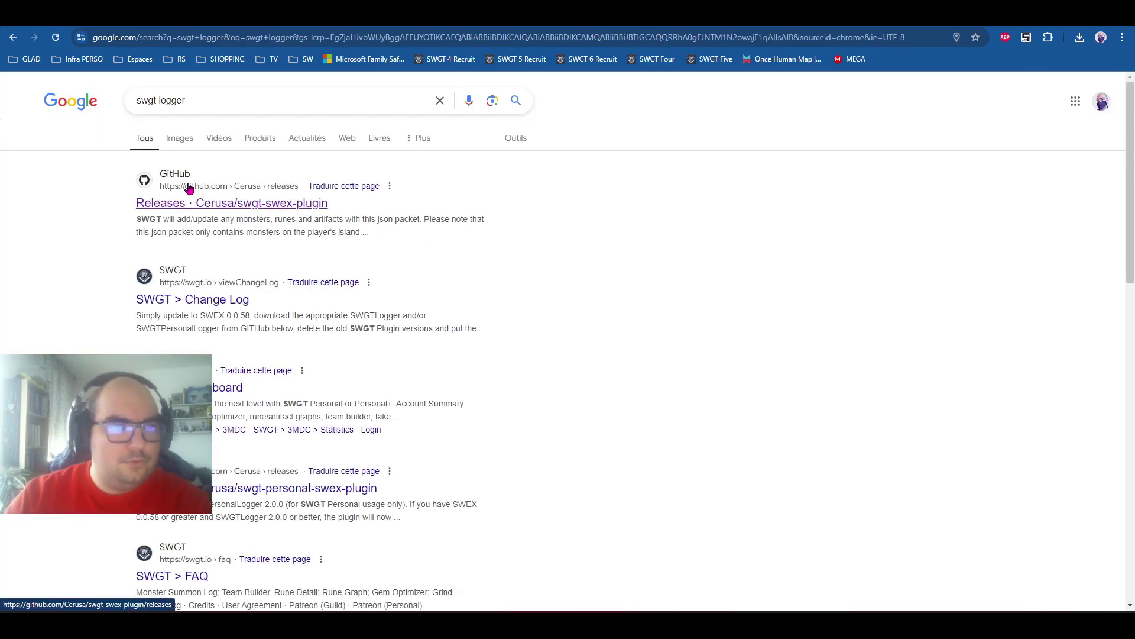
left_click(218, 202)
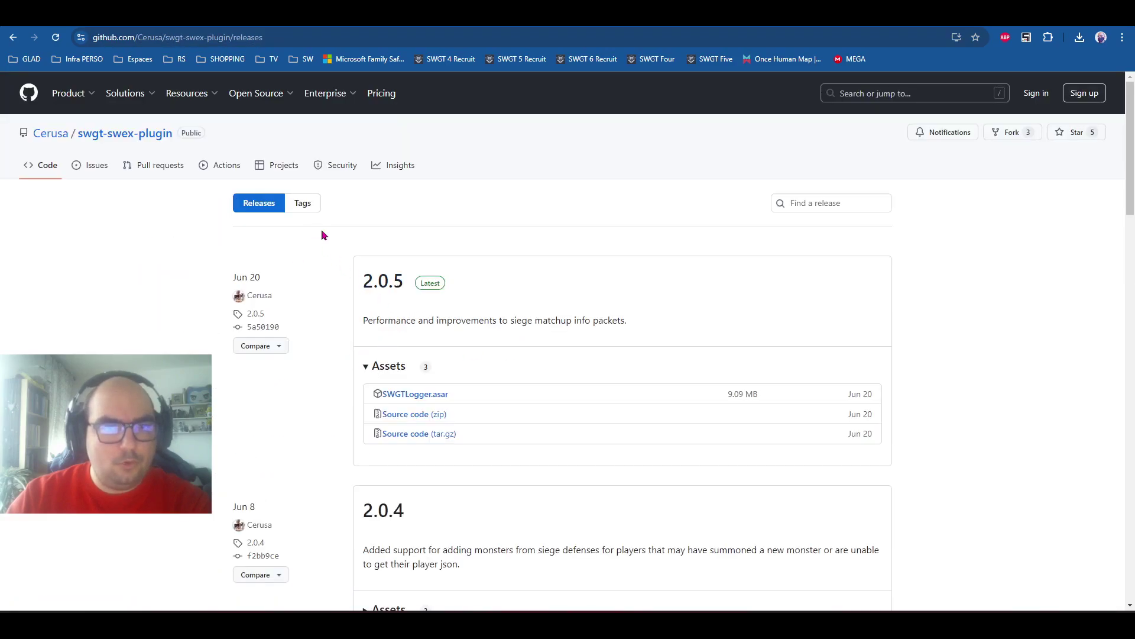
- Download SWGTLogger.asar from the latest release, 2.0.5, and copy the downloaded file from its folder
left_click_drag(393, 293, 451, 282)
left_click(452, 282)
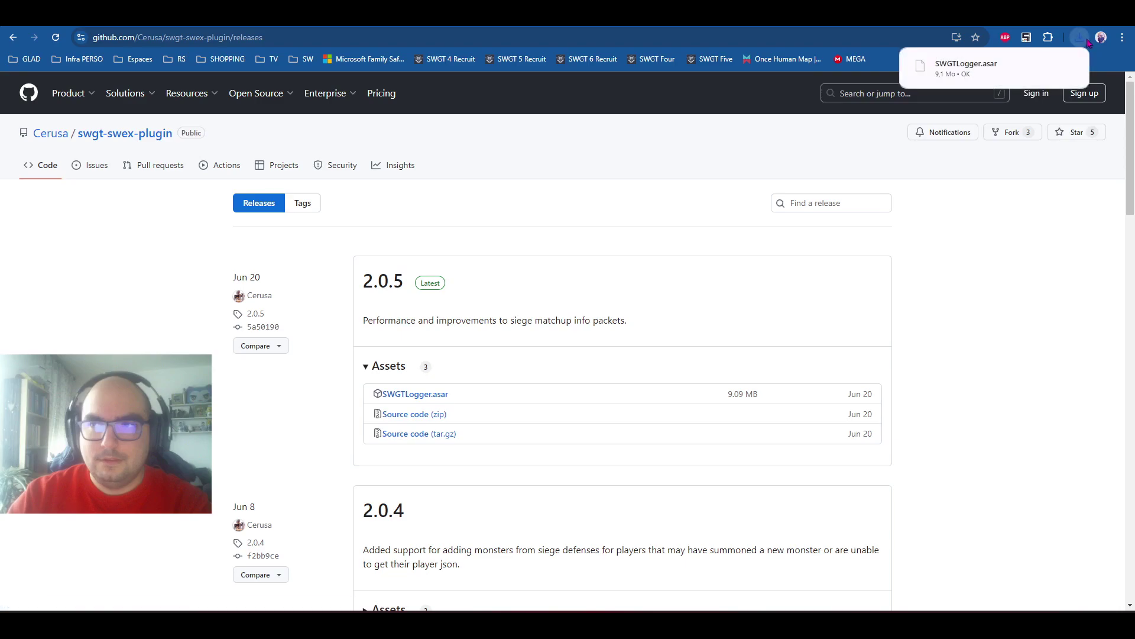
left_click(1047, 66)
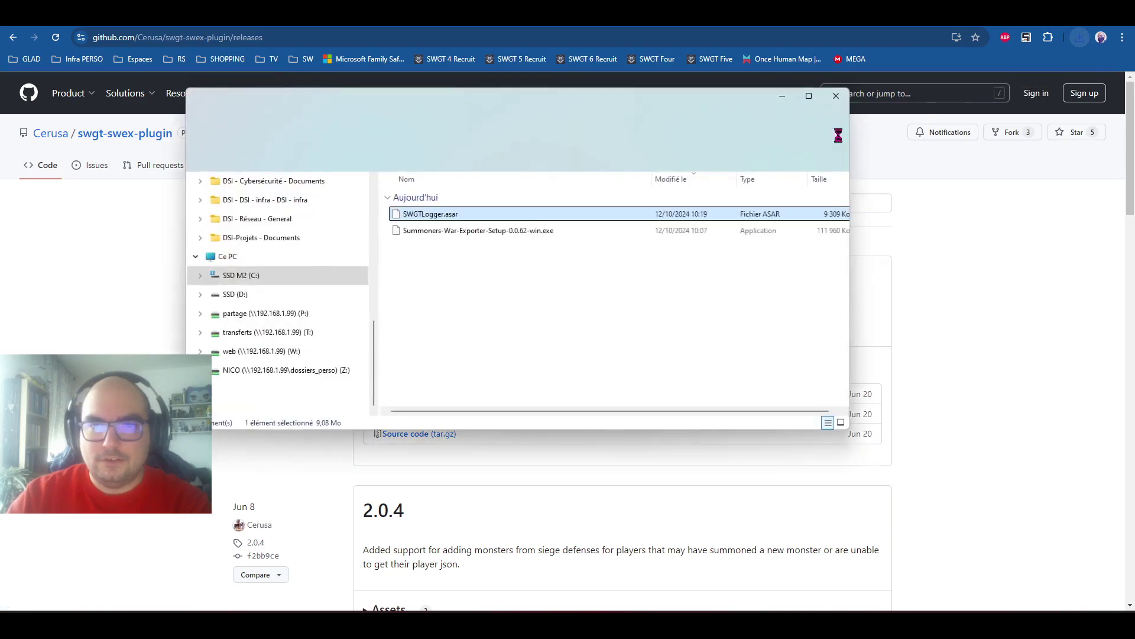
right_click(416, 220)
left_click(447, 420)
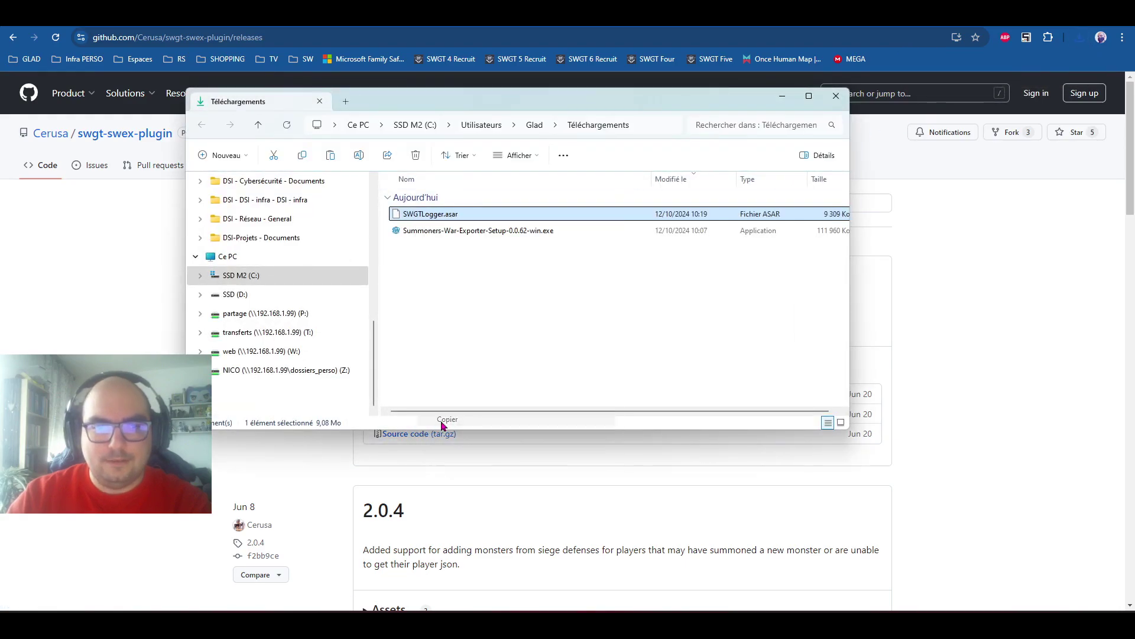
- Paste SWGTLogger.asar into the plugins folder of "Summoners War Exporter Files" on the desktop, replacing the existing file, and close the folder
scroll(298, 231, "up", 6)
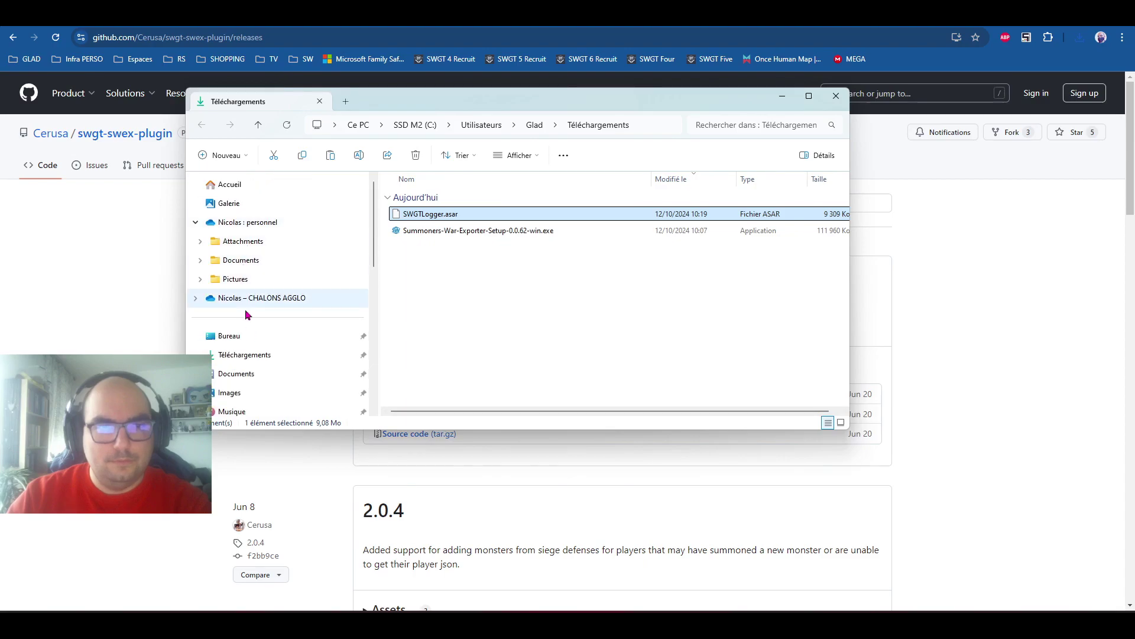
left_click(246, 335)
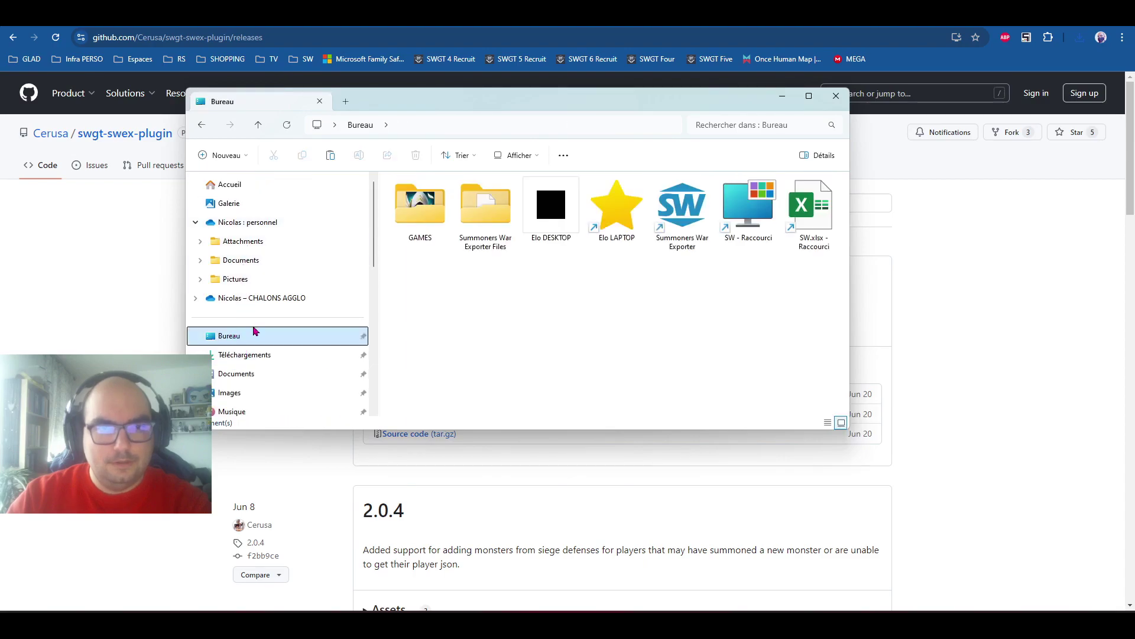
double_click(485, 207)
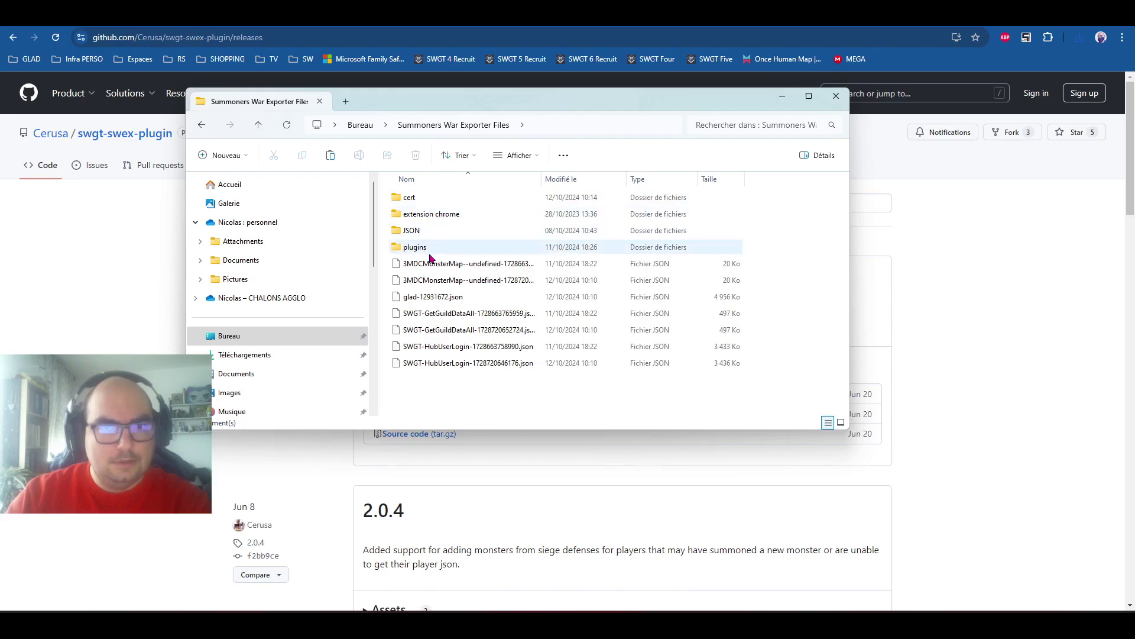
double_click(414, 245)
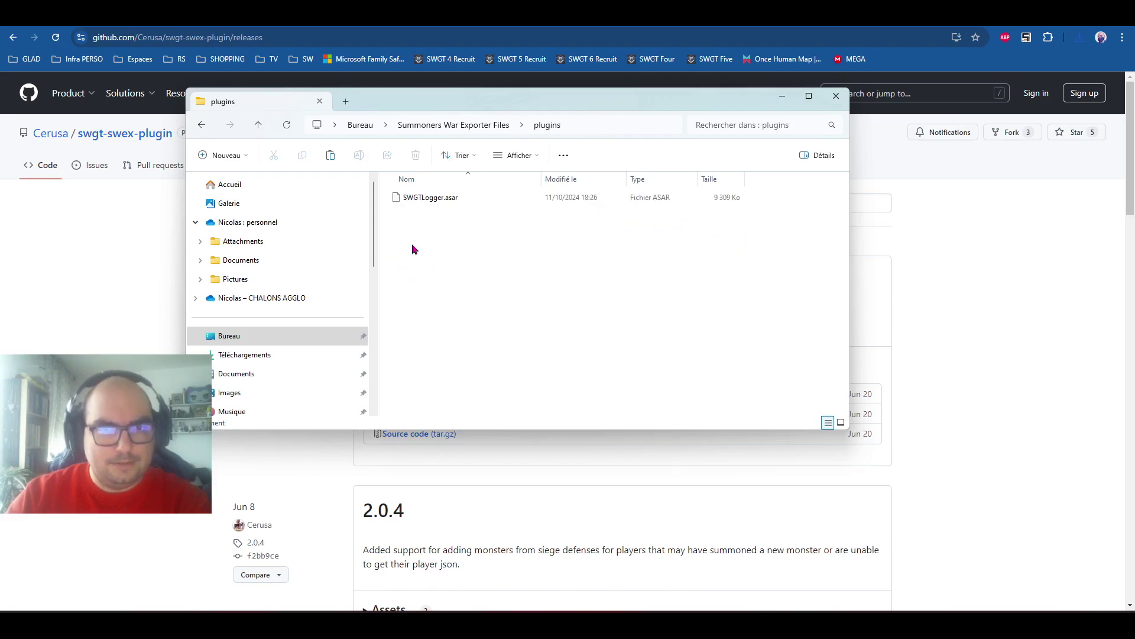
right_click(429, 217)
left_click(461, 297)
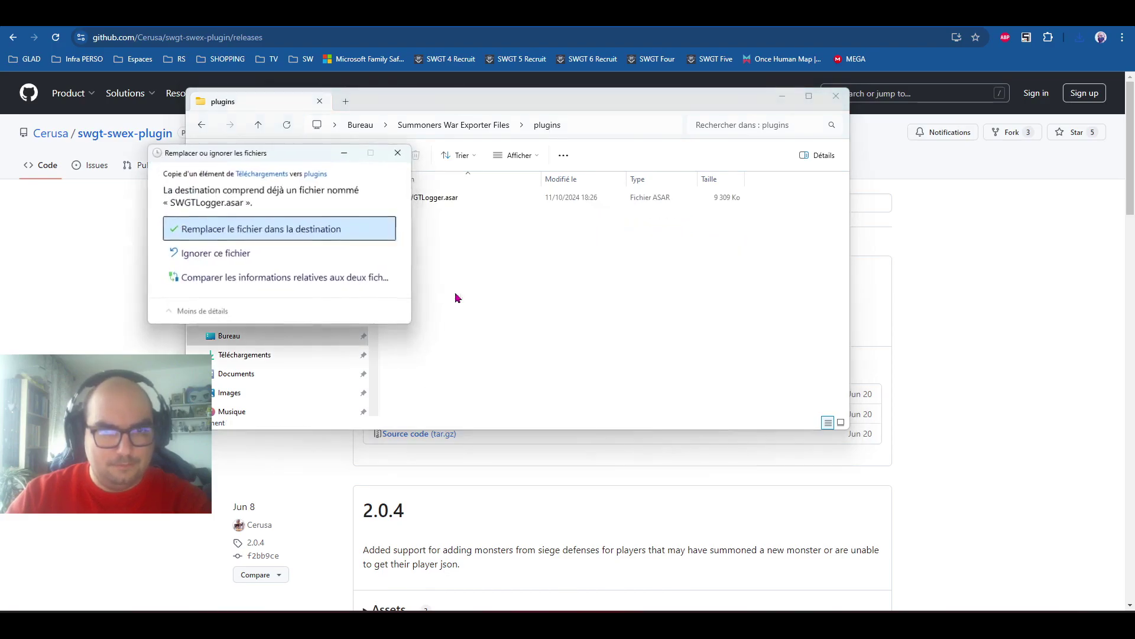
left_click(287, 226)
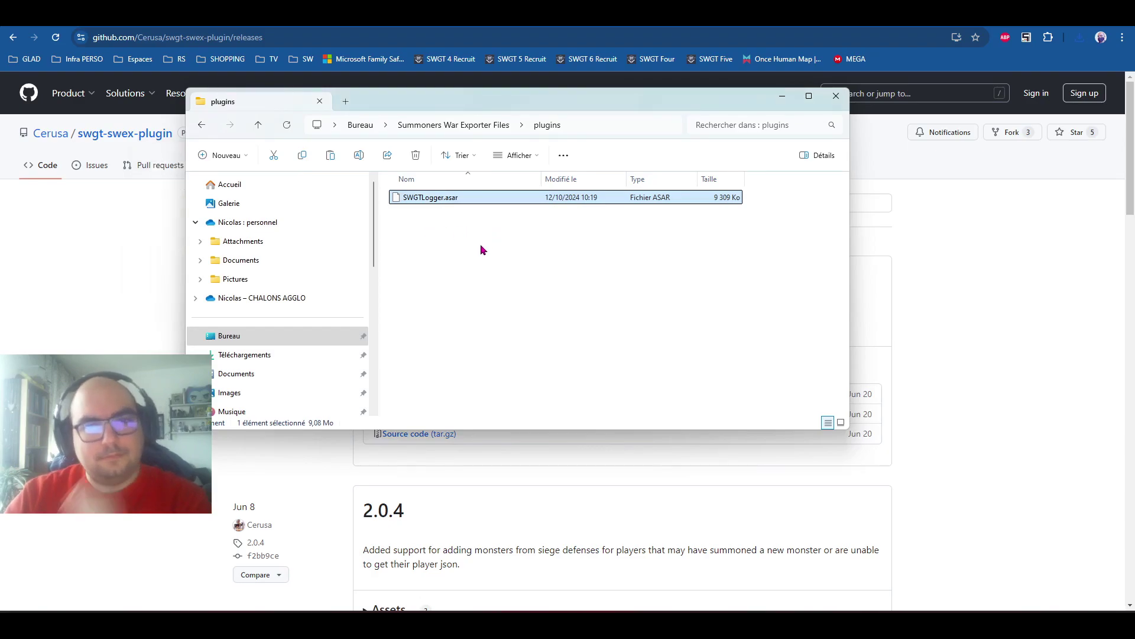
left_click(835, 96)
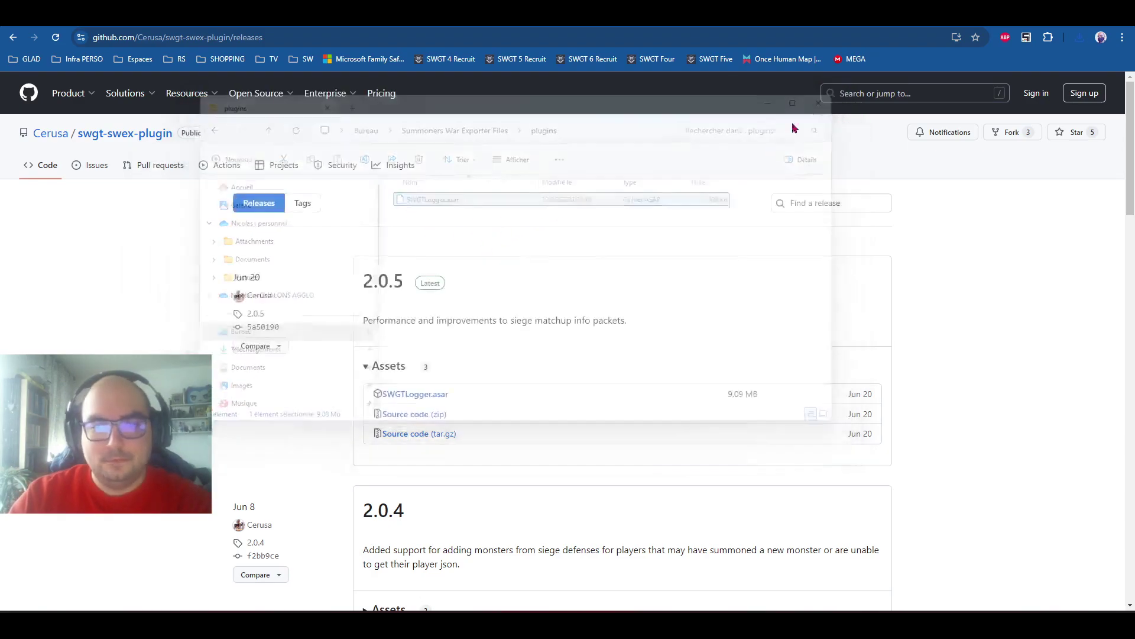
- Return to Summoners War Exporter and clear the SWGT API key and SWGT API URL fields of the SWGTLogger plugin
key("alt+Tab")
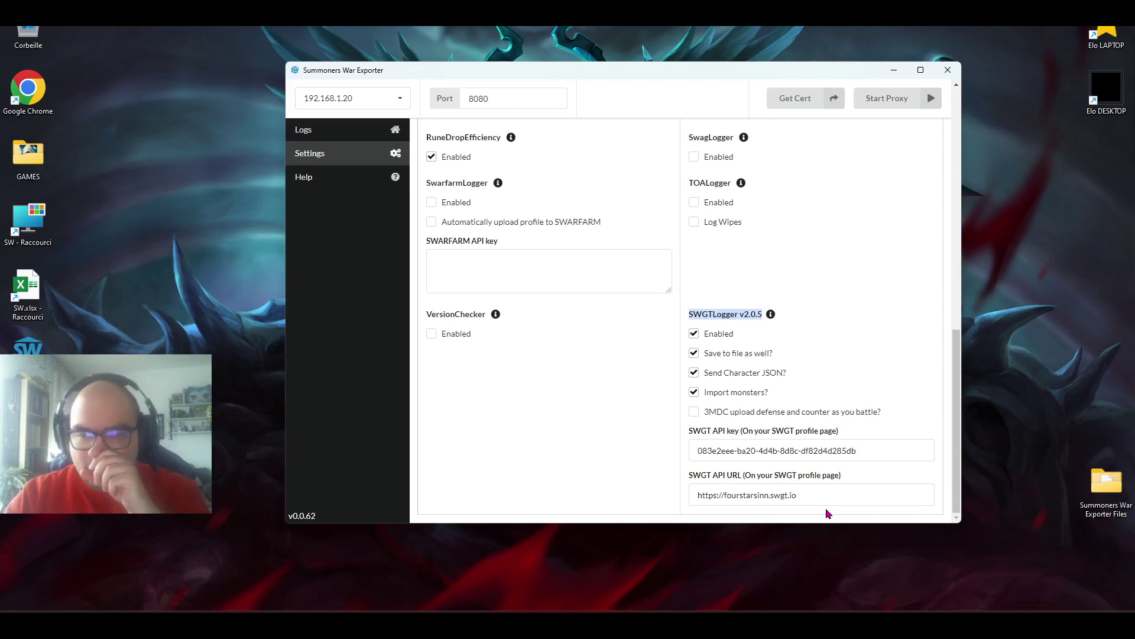
scroll(769, 461, "up", 1)
scroll(743, 458, "down", 1)
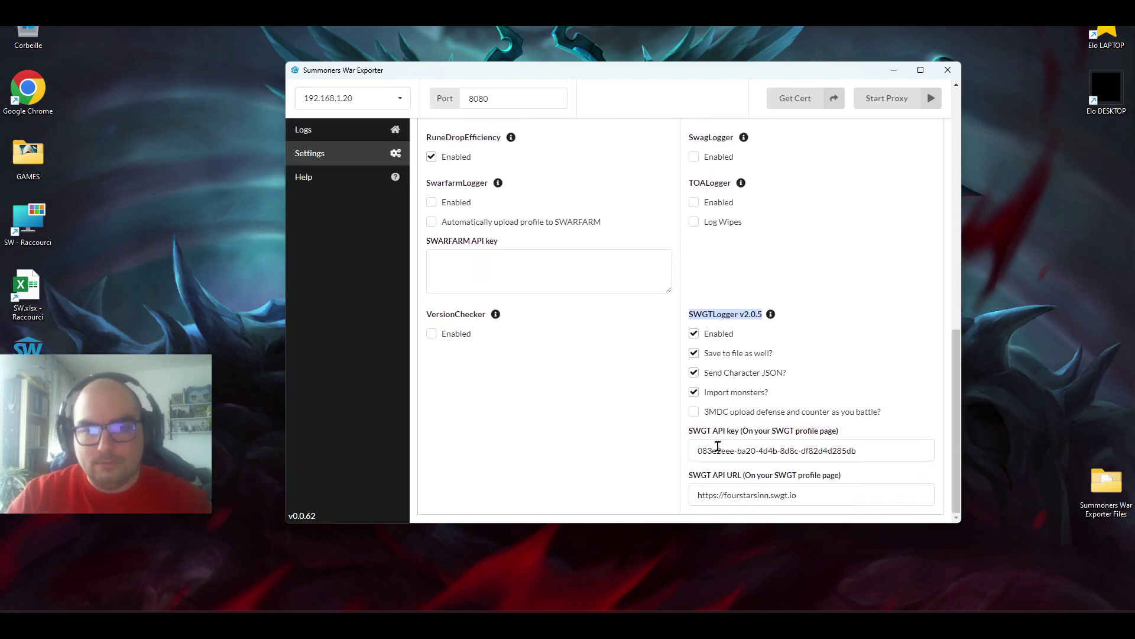
left_click_drag(693, 433, 743, 437)
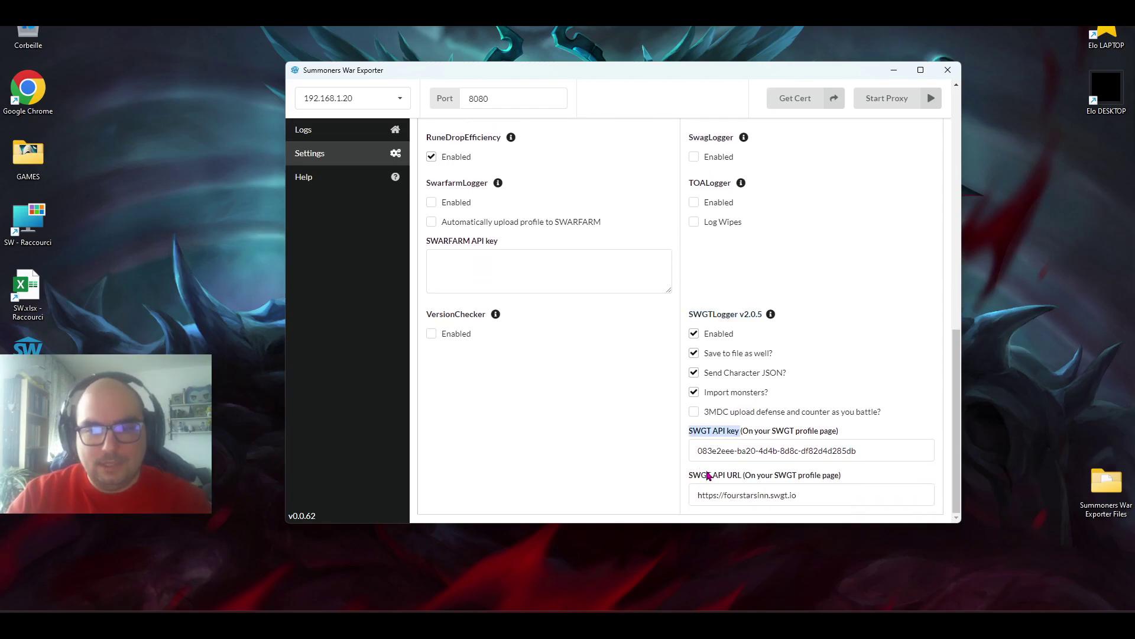
left_click_drag(707, 476, 752, 478)
triple_click(804, 495)
key("BackSpace")
triple_click(852, 451)
key("BackSpace")
left_click(873, 387)
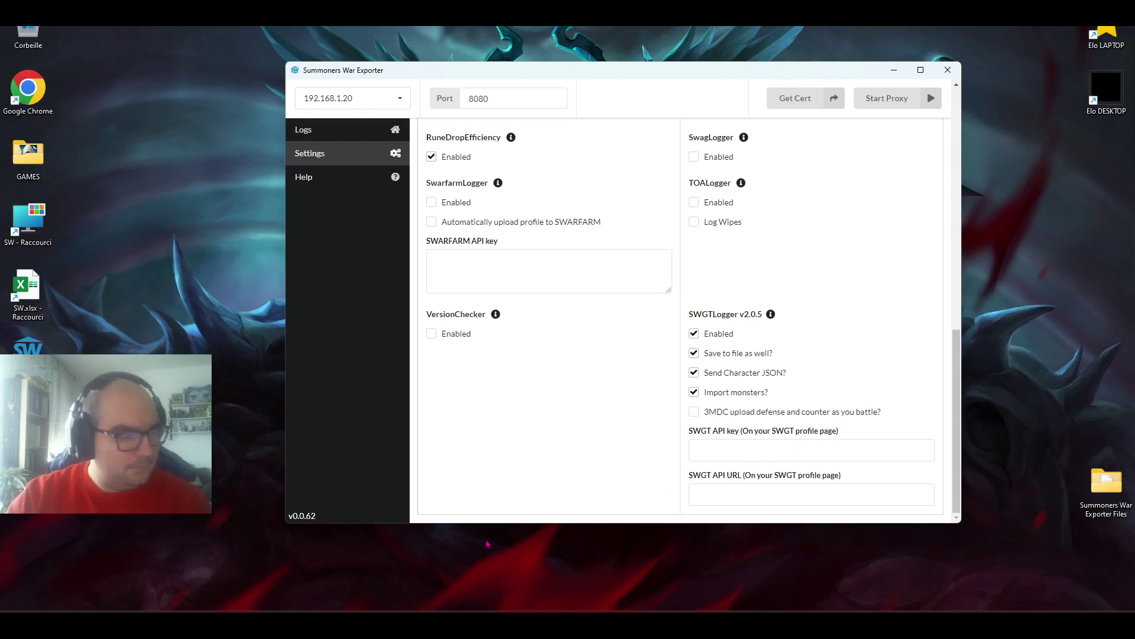
- Switch to Chrome, open the fourstarsinn.swgt.io site, and go to the API key and URL on the user's profile page
left_click(361, 586)
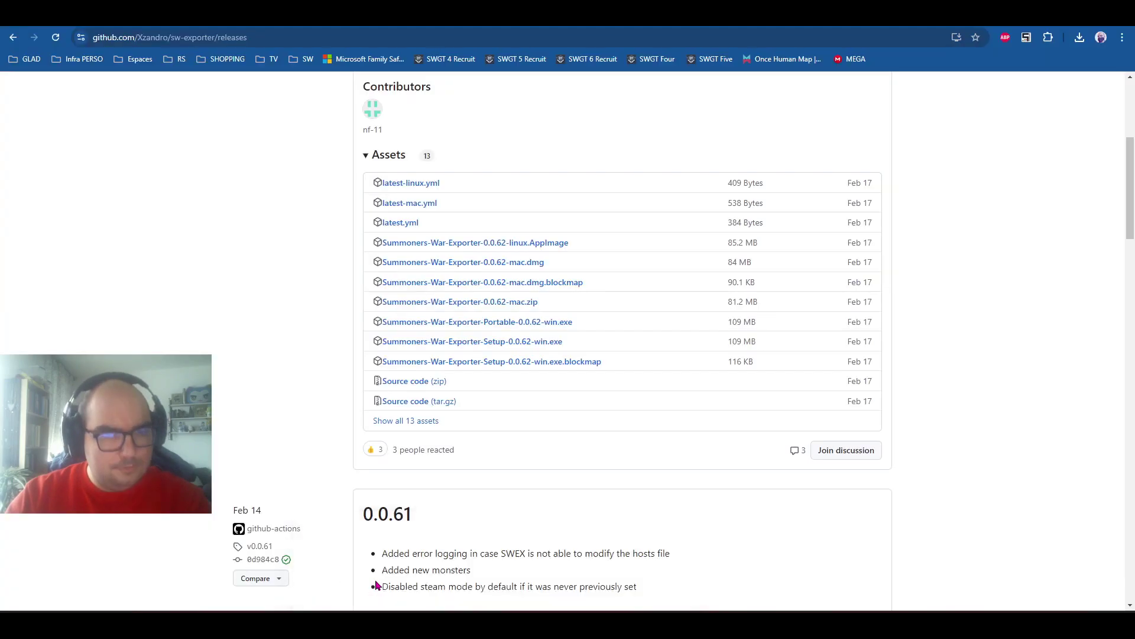
left_click(649, 61)
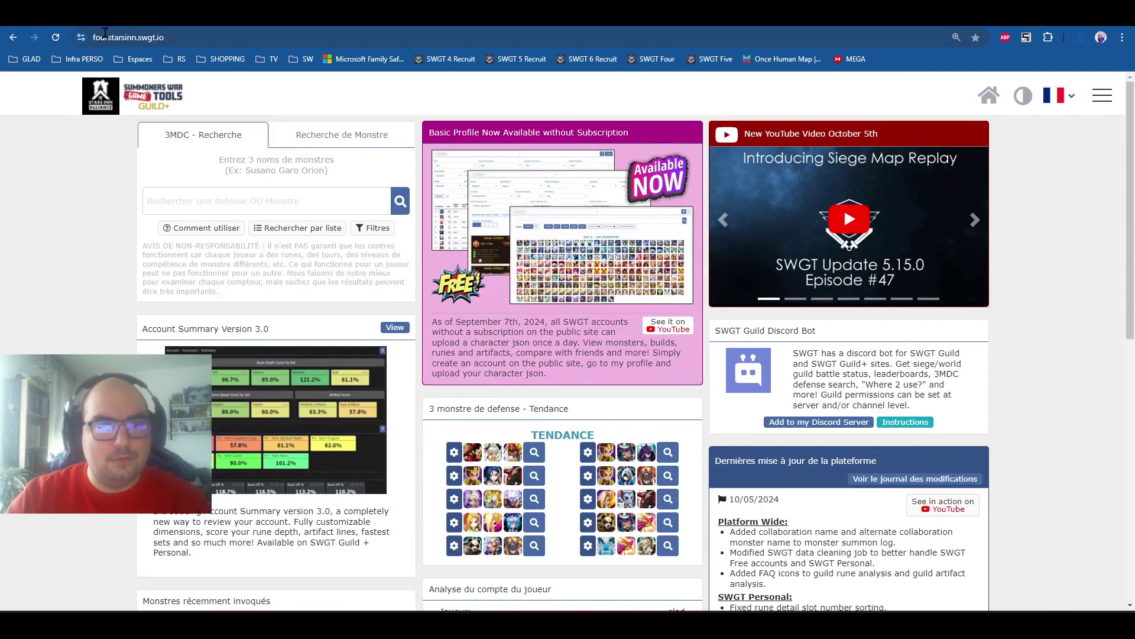
left_click(1104, 95)
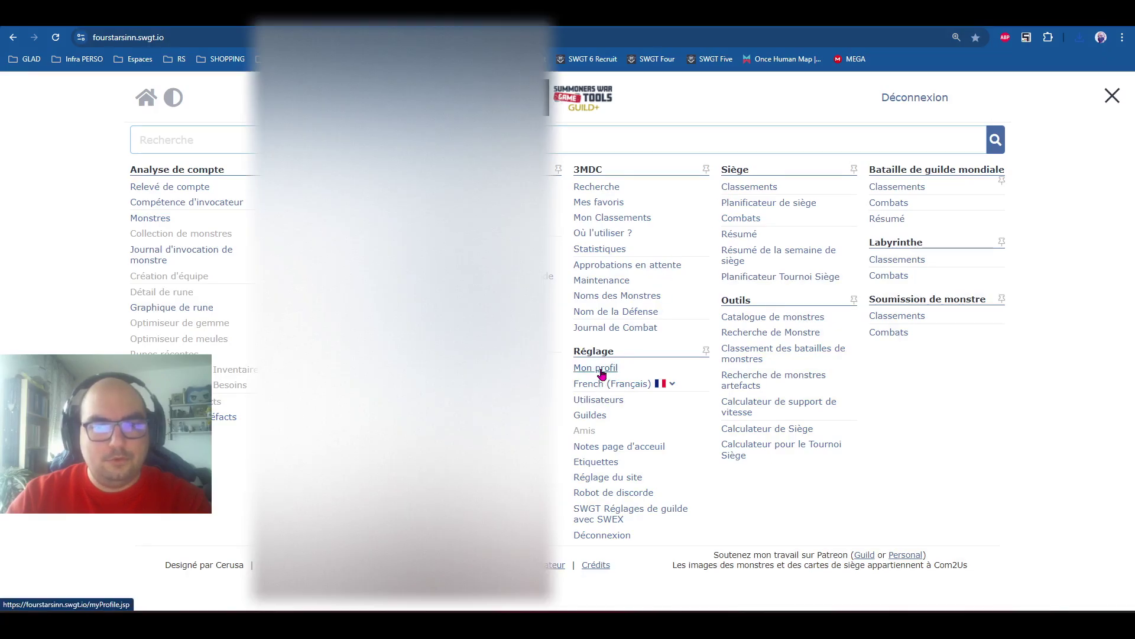
left_click(599, 373)
scroll(598, 373, "down", 4)
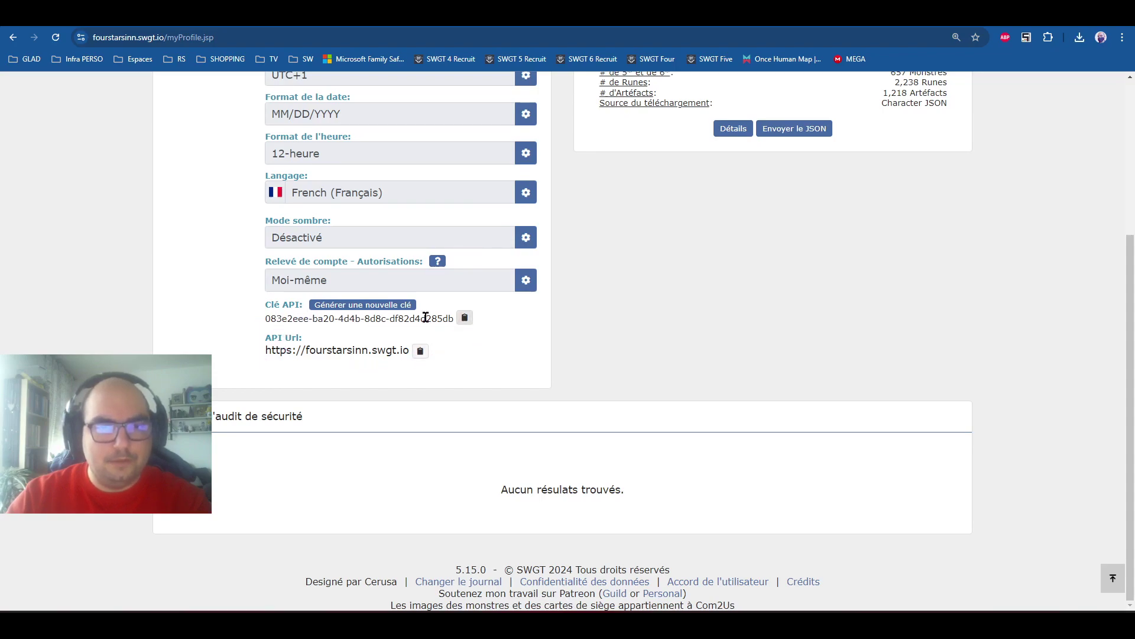
- Copy the API key from the SWGT profile page and paste it into the exporter's SWGT API key field
left_click(466, 319)
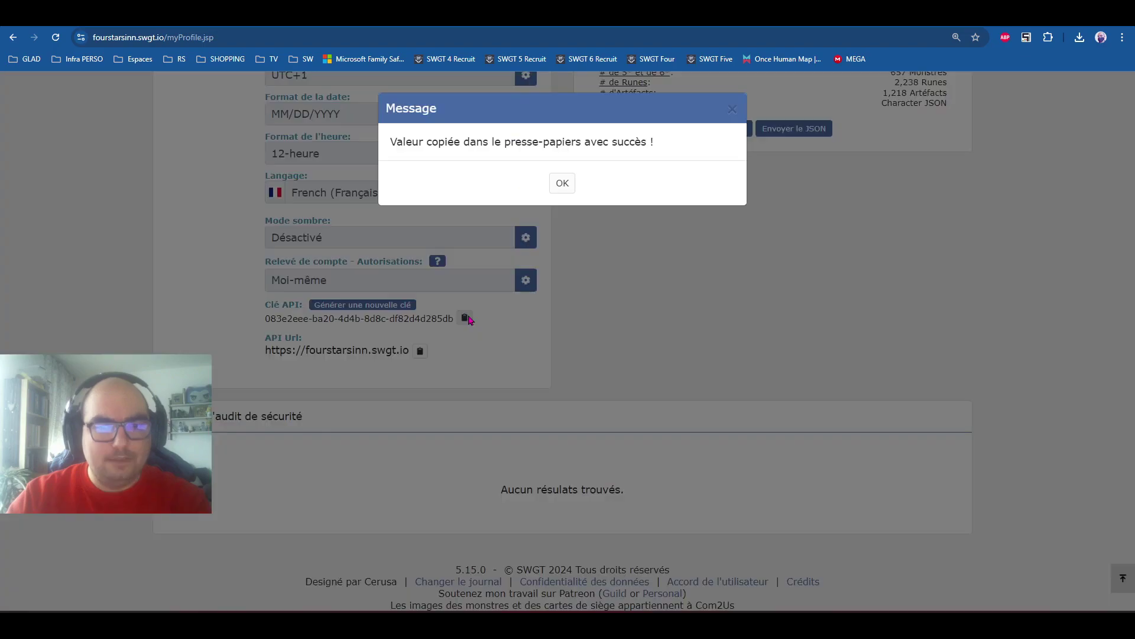
left_click(566, 186)
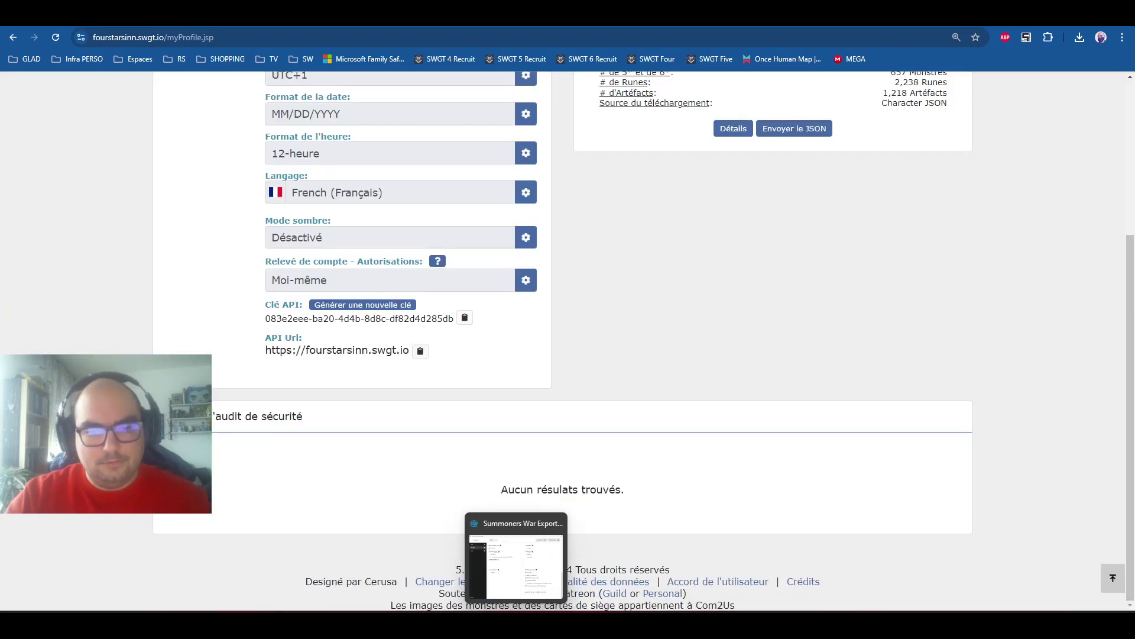
left_click(514, 538)
left_click(744, 450)
key("ctrl+v")
left_click(188, 334)
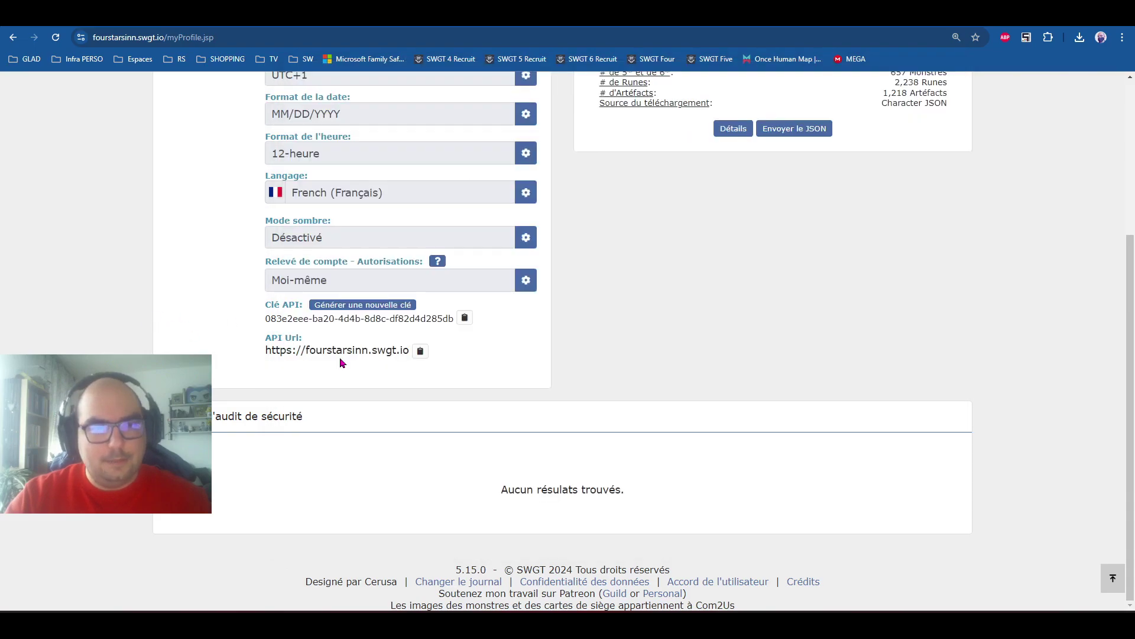
left_click(420, 351)
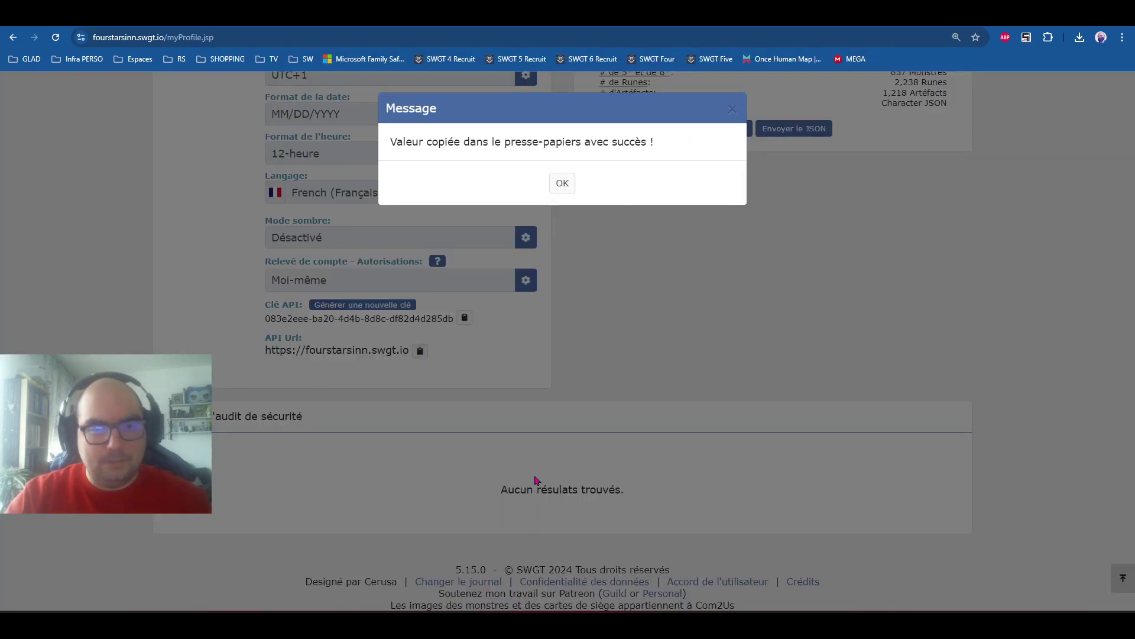
left_click(561, 183)
key("alt+Tab")
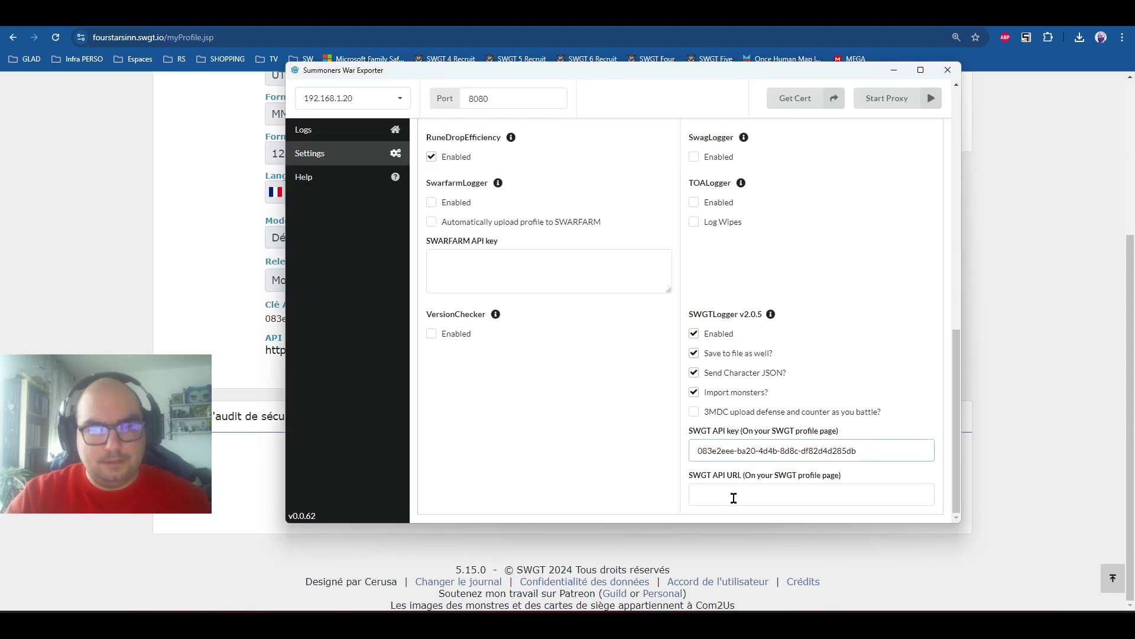
left_click(734, 498)
key("ctrl+v")
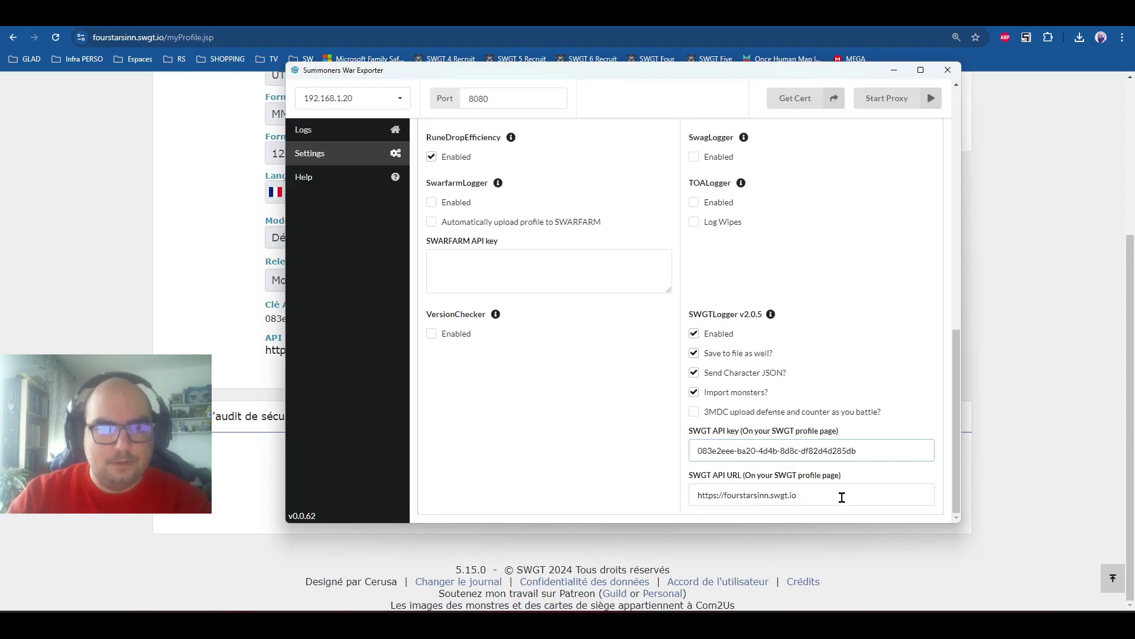
left_click(312, 131)
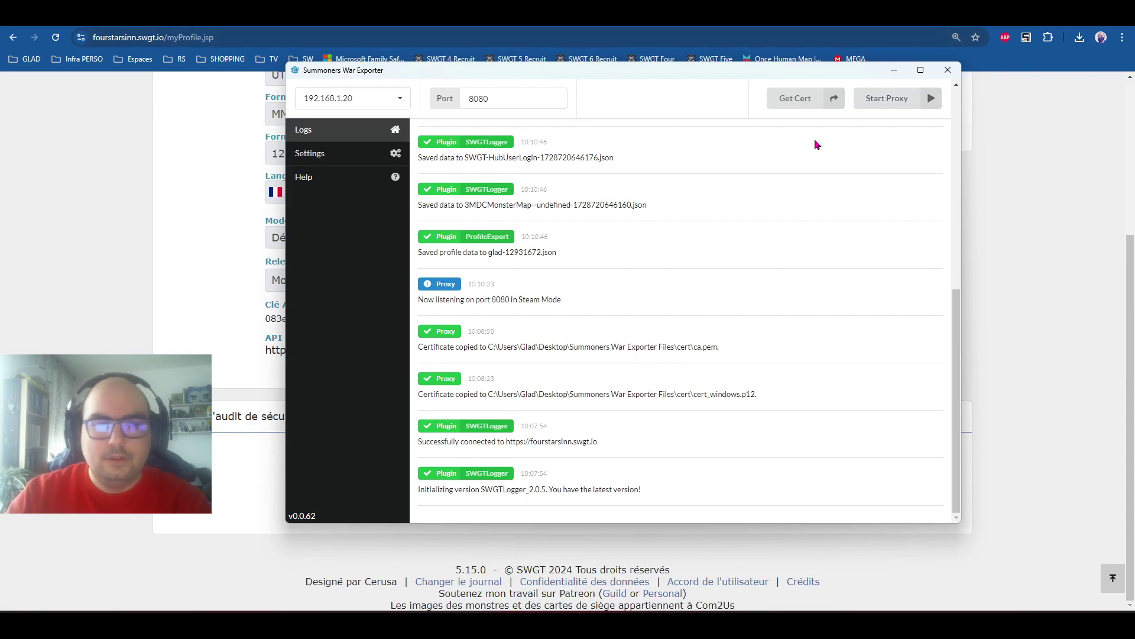
- Switch to Chrome, go to the SWGT home page, and check the last update date in the player account analysis
left_click(138, 291)
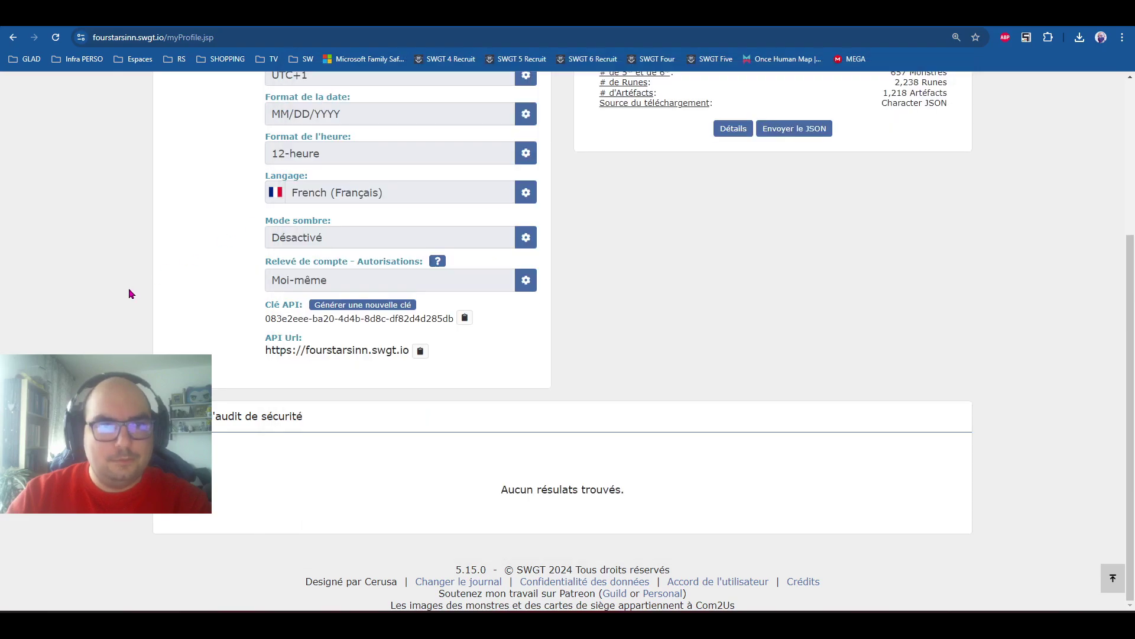
scroll(138, 291, "up", 10)
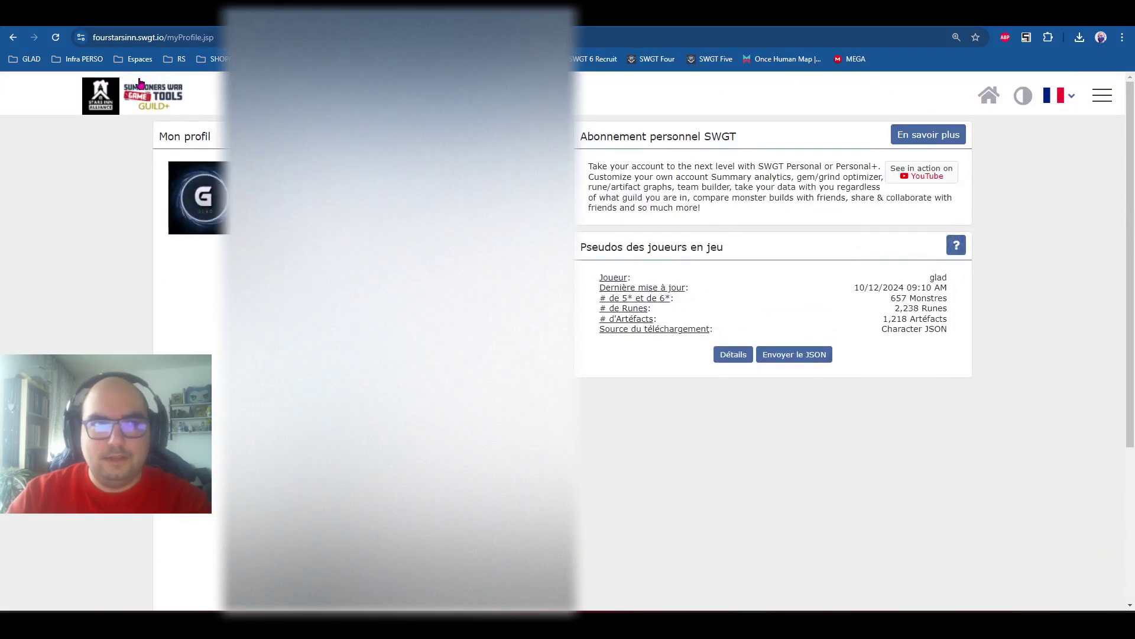
left_click(88, 94)
scroll(423, 299, "down", 3)
scroll(423, 298, "down", 4)
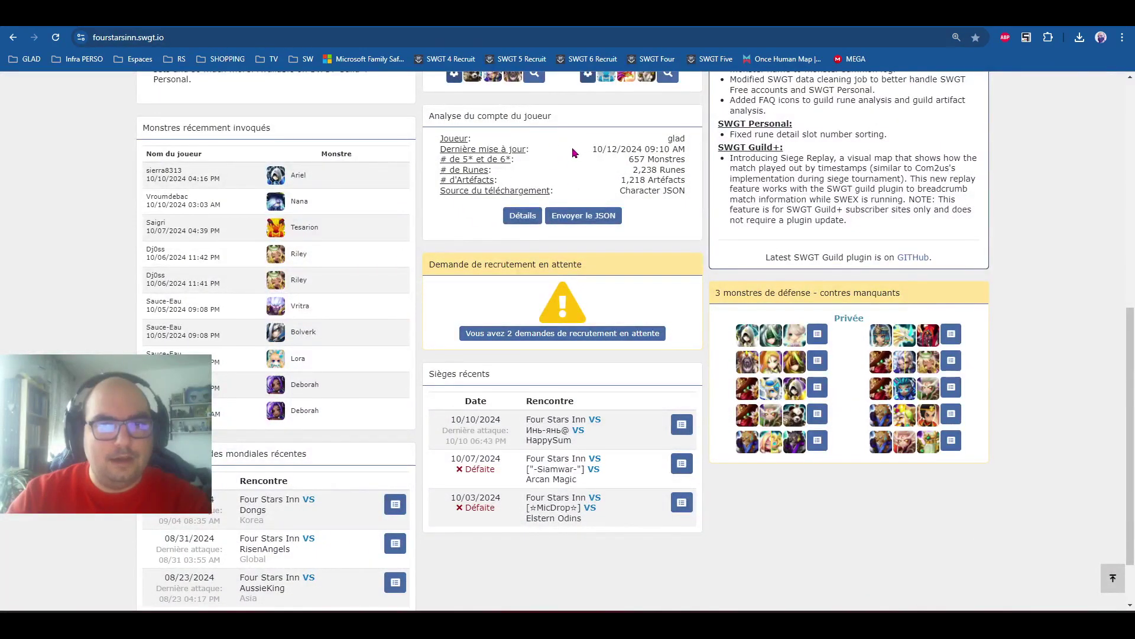
triple_click(683, 149)
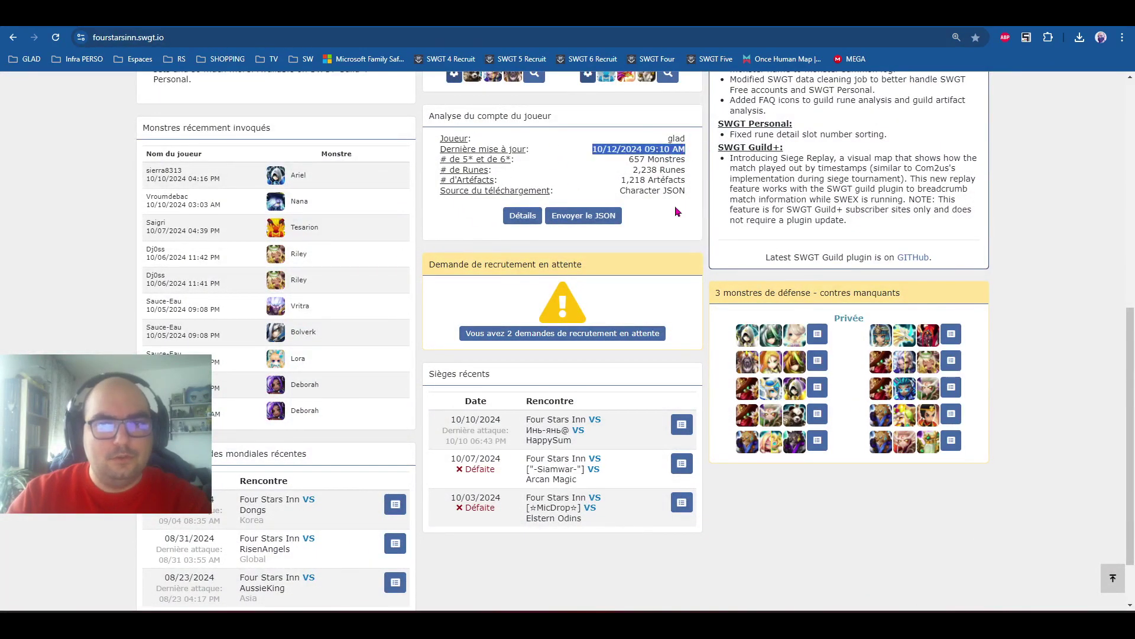
left_click(584, 216)
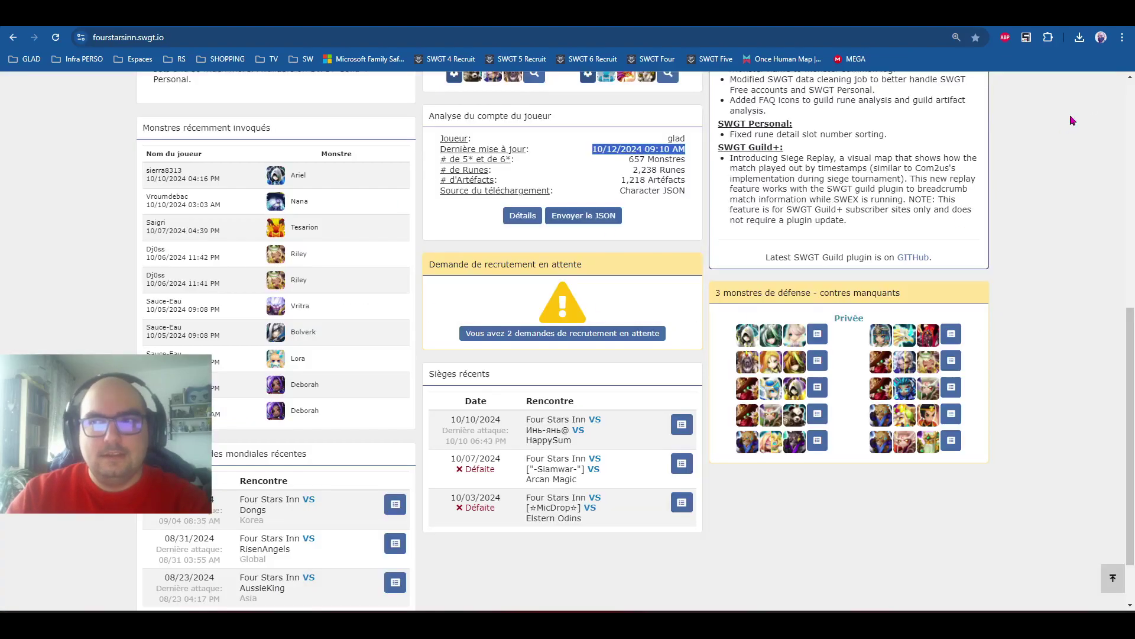
- Open the guild's siege battle list on SWGT and show the details of the 09/23/2024 battle
left_click(1097, 109)
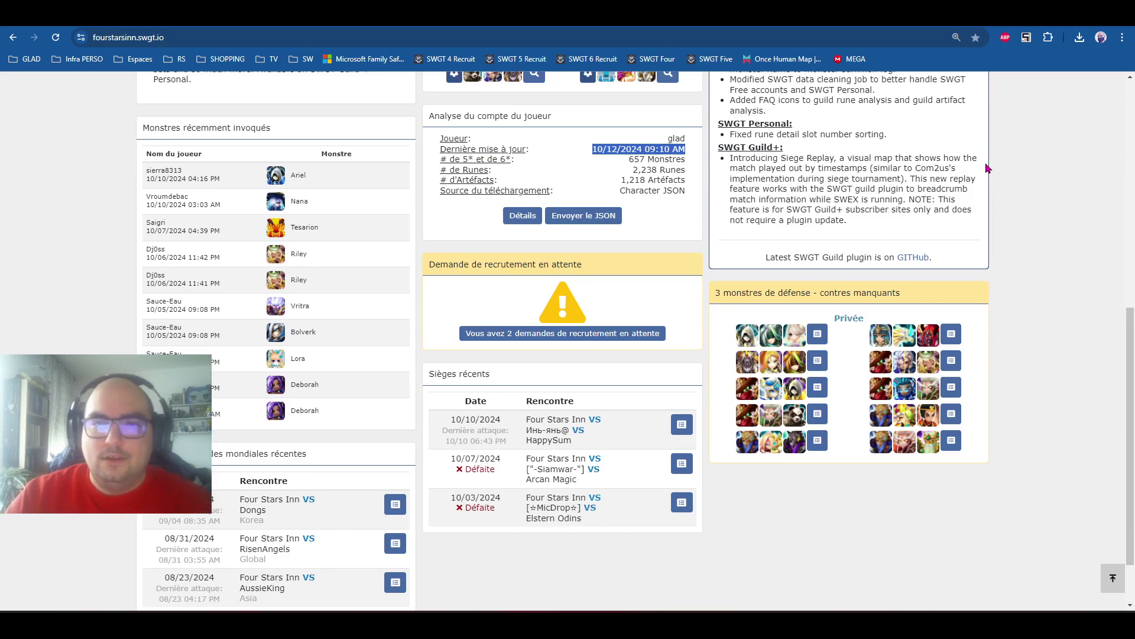
scroll(604, 278, "up", 5)
scroll(598, 280, "up", 2)
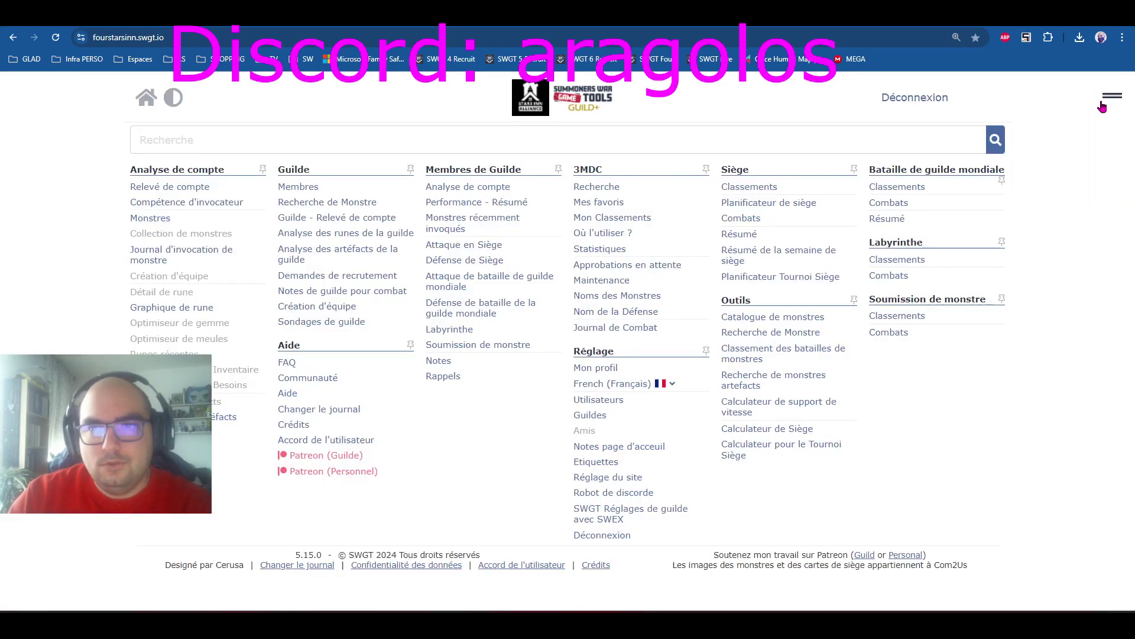
left_click(1098, 100)
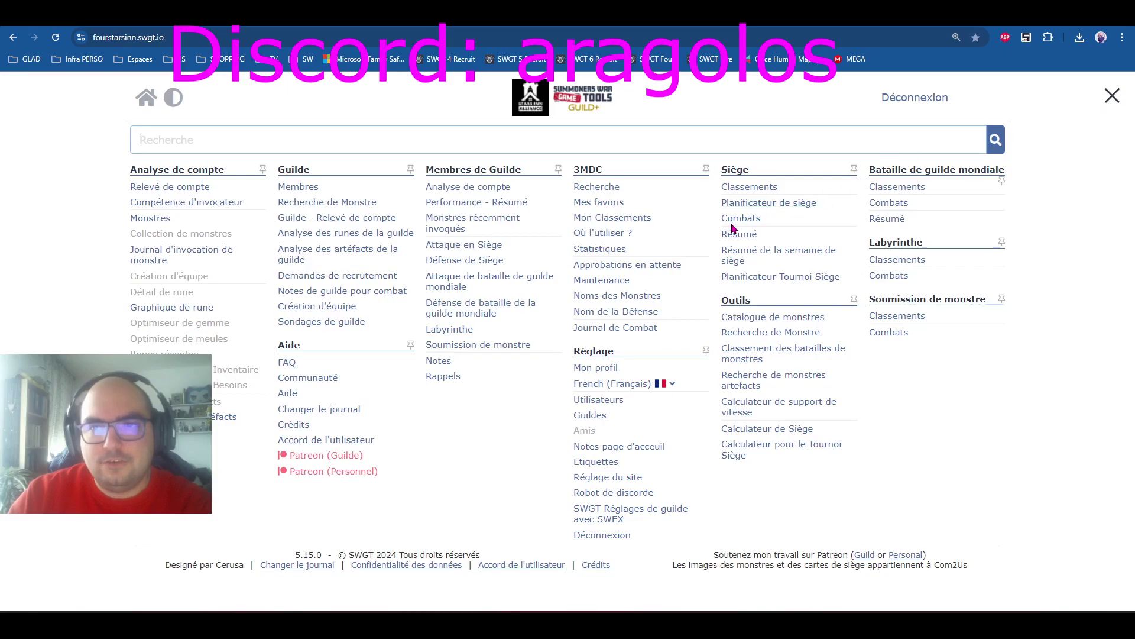
left_click(1113, 96)
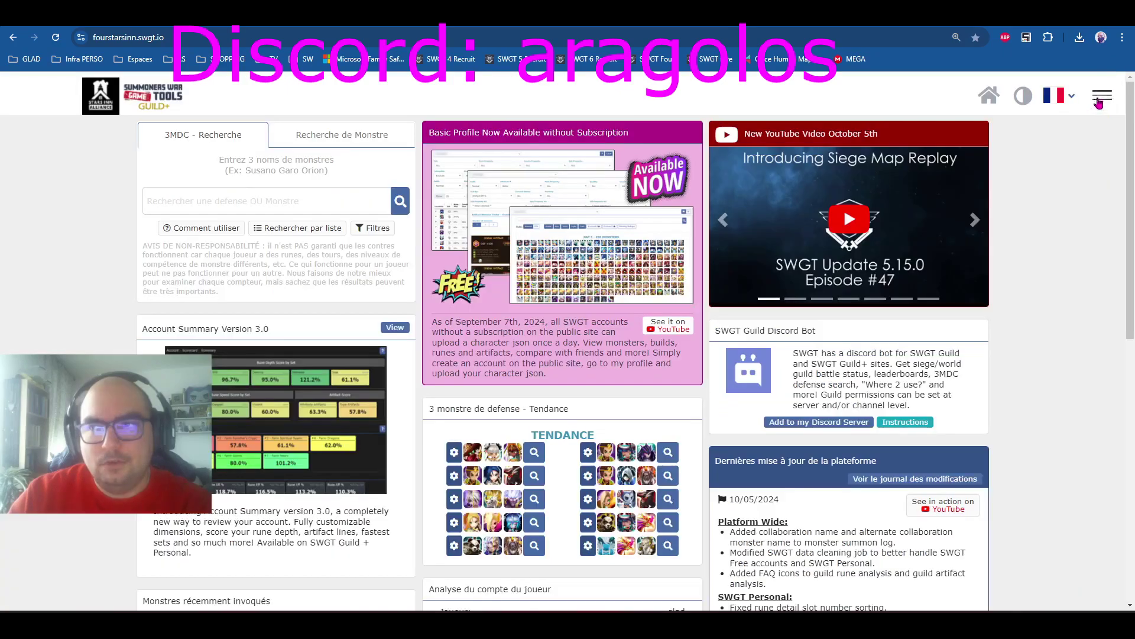
left_click(1106, 97)
left_click(740, 219)
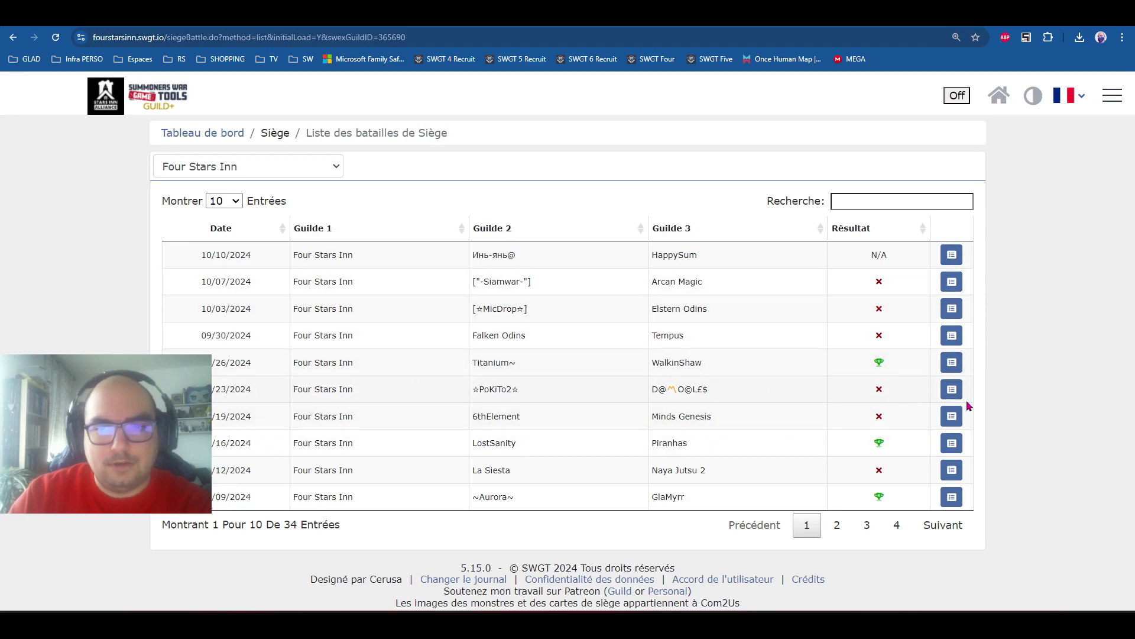
left_click(951, 389)
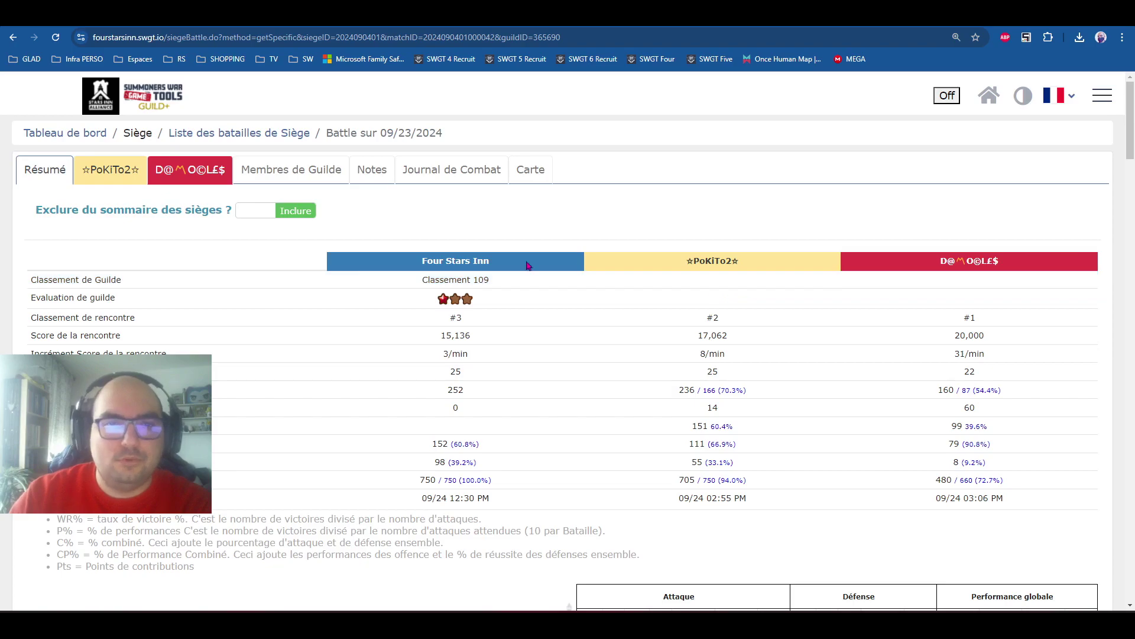
- Look through the 09/23/2024 battle's summary, member performance tables and siege defense placements
scroll(506, 272, "down", 20)
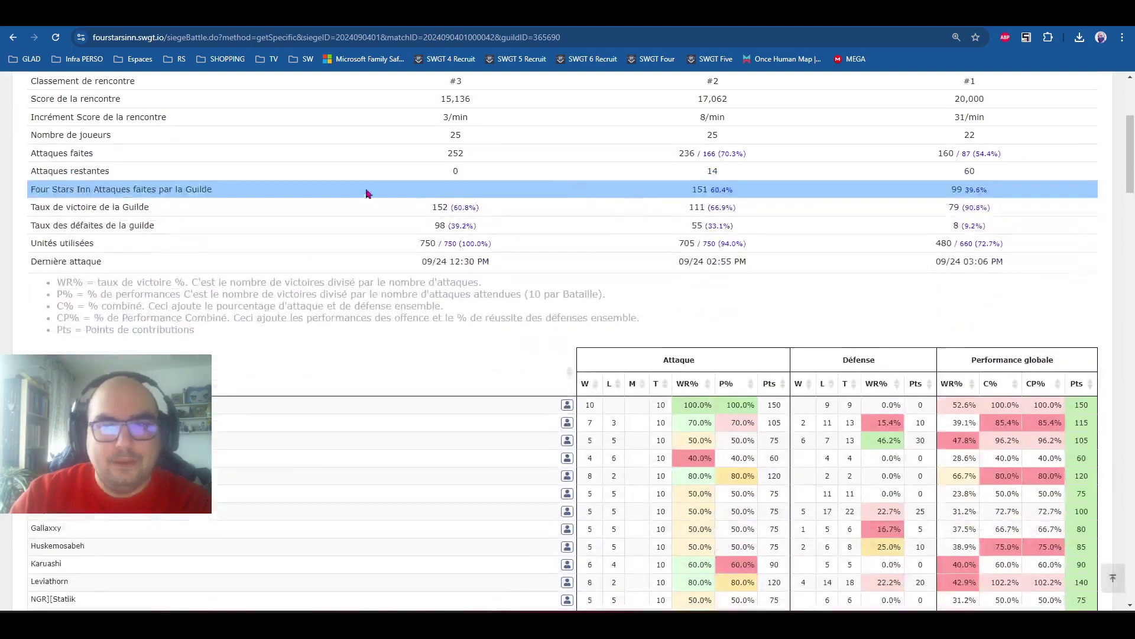
scroll(416, 256, "down", 10)
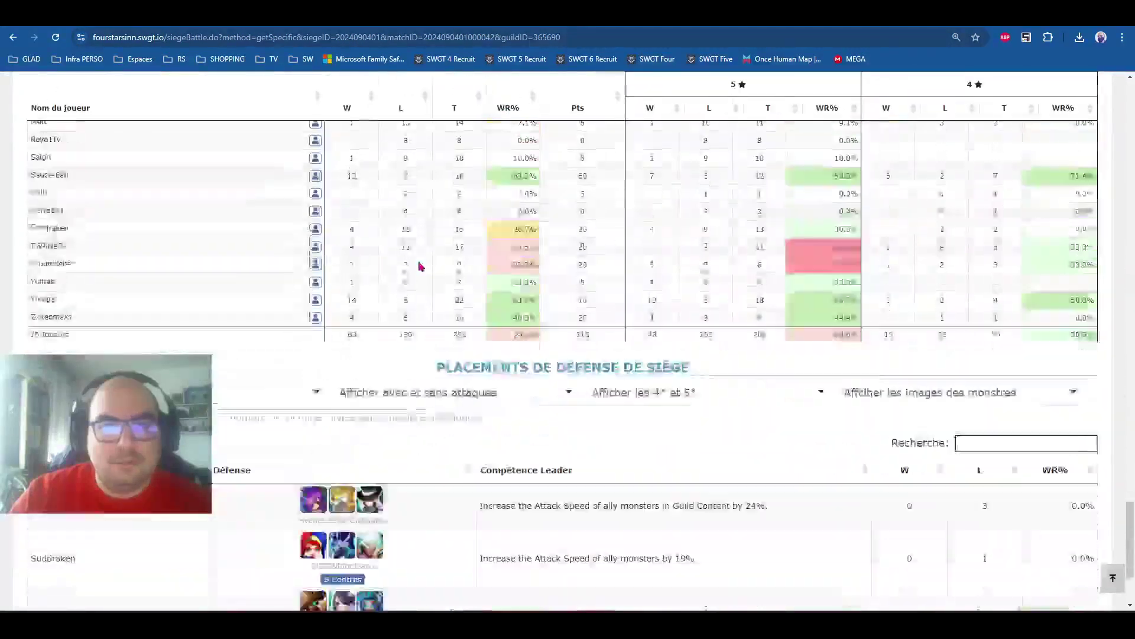
scroll(420, 271, "up", 10)
scroll(419, 271, "up", 20)
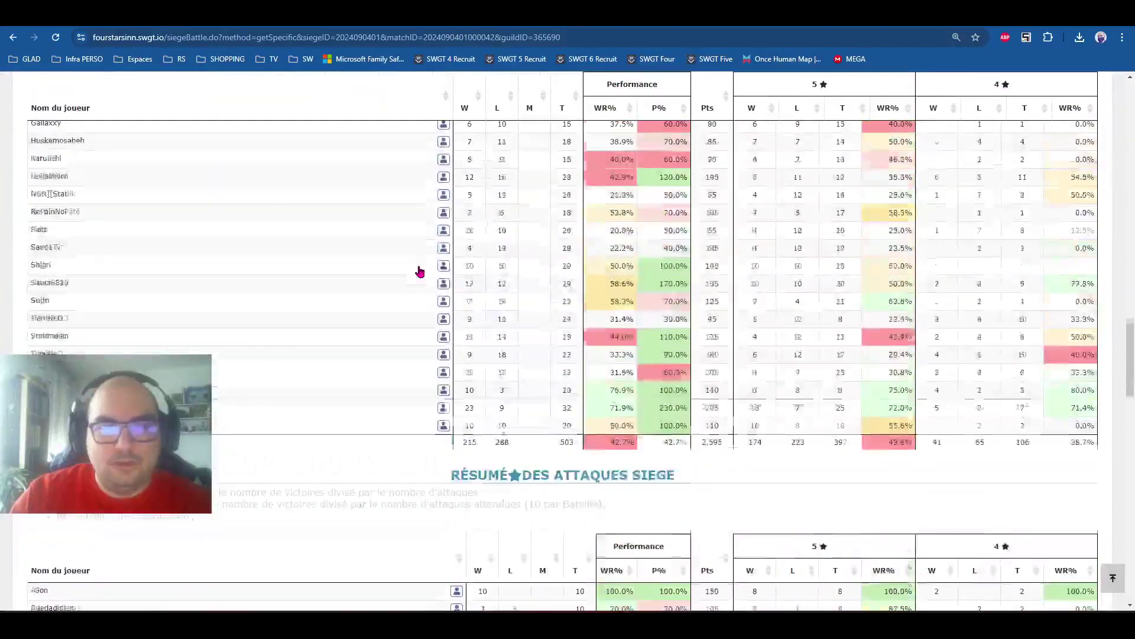
scroll(420, 272, "up", 4)
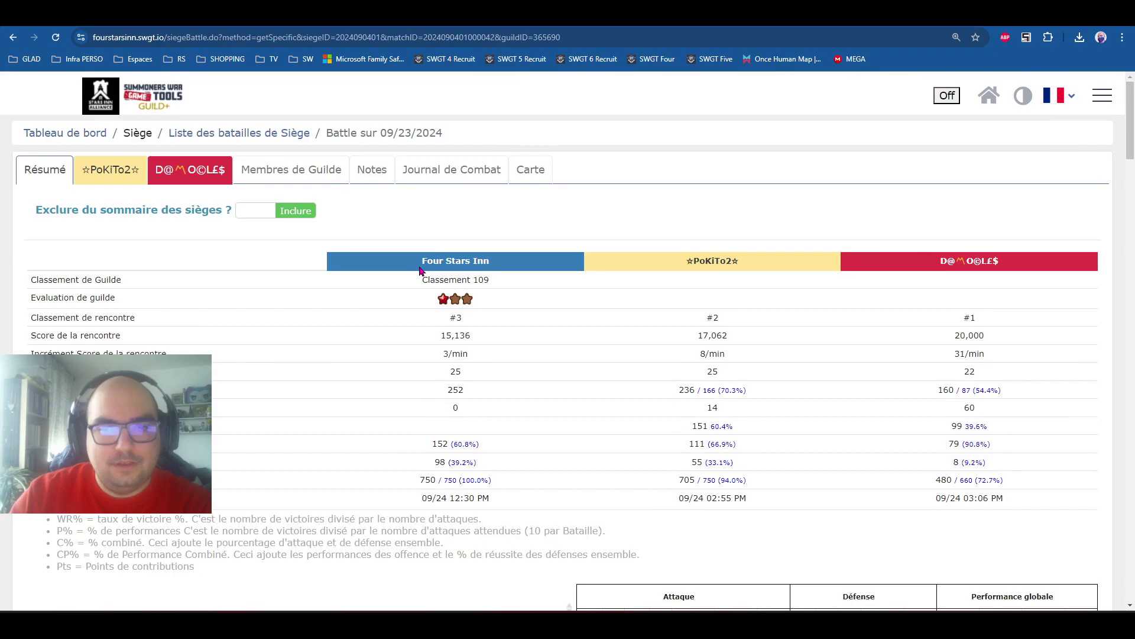
- Turn on the SWGT Dashboard view for the 09/23/2024 battle and reduce the page zoom to 90% to fit it
left_click(946, 96)
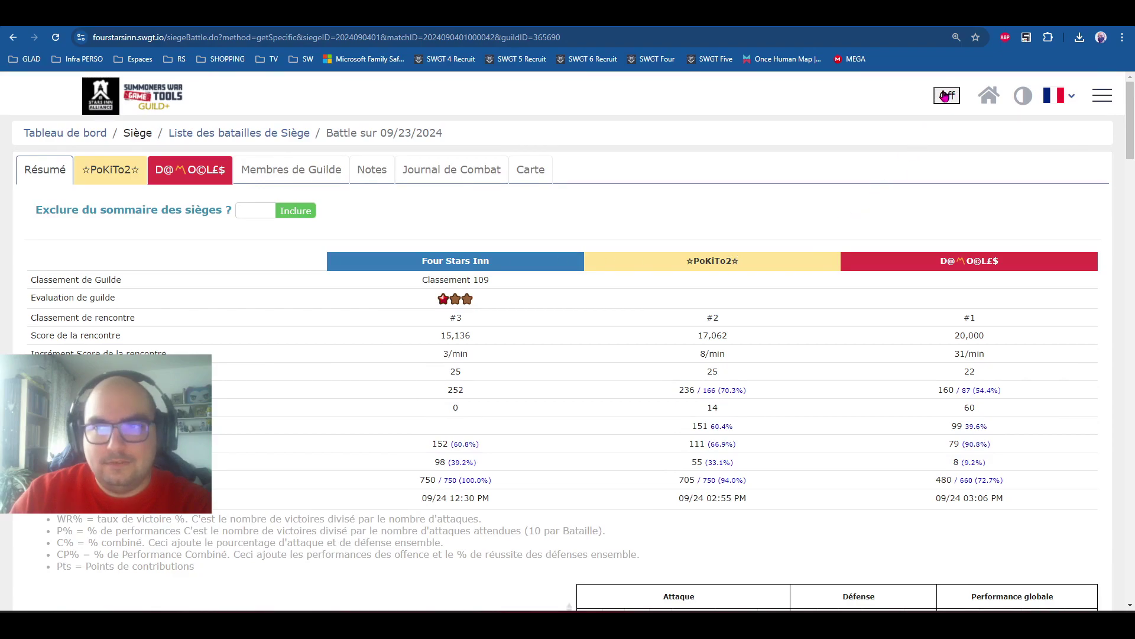
left_click(946, 95)
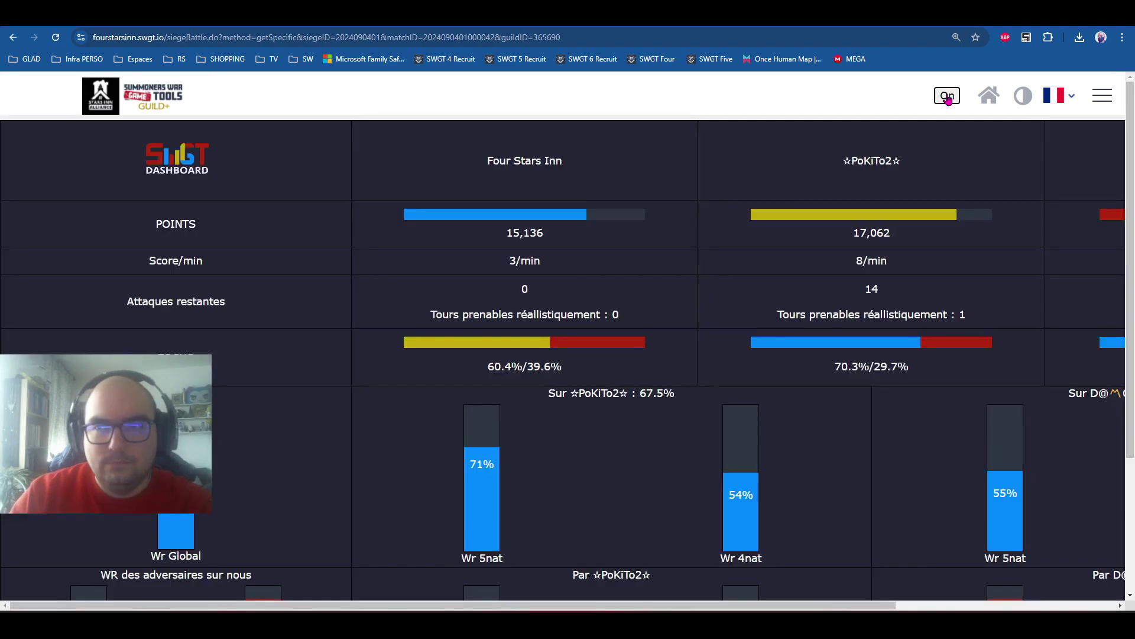
scroll(704, 414, "down", 3)
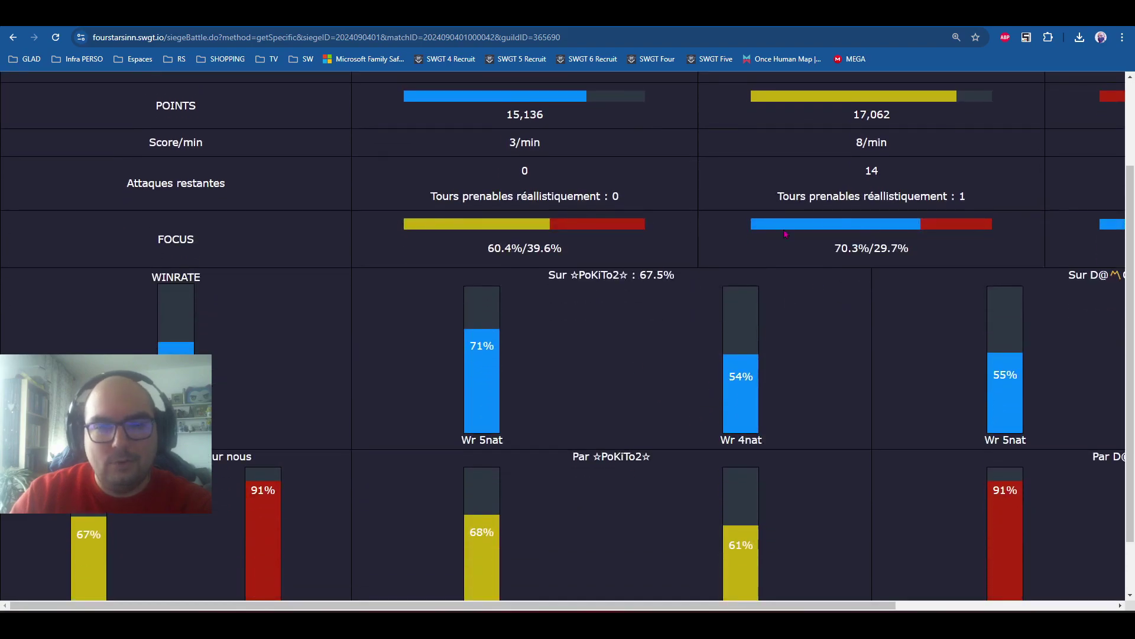
scroll(626, 326, "down", 3, "ctrl")
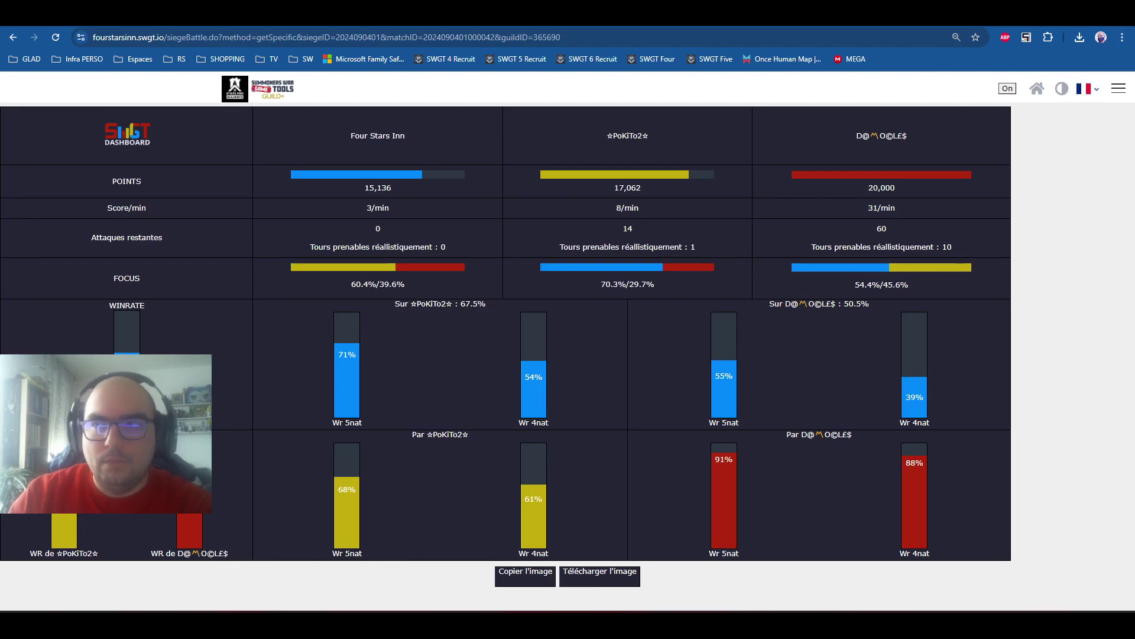
- Open the Chrome Web Store and search it for the SWGTDashboard extension
left_click(1123, 38)
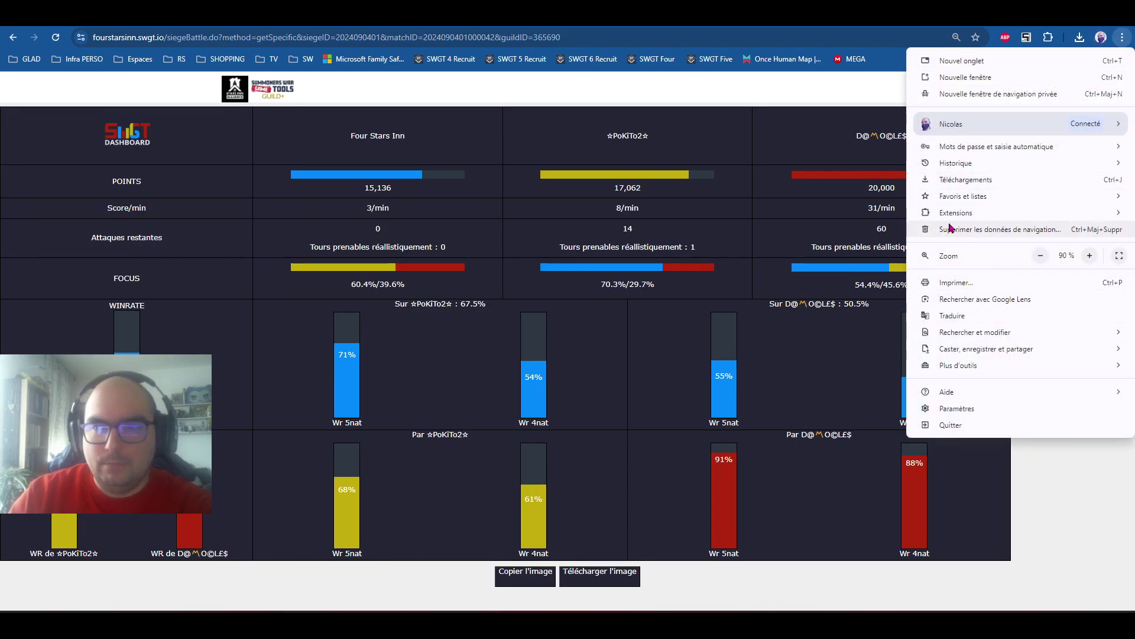
mouse_move(945, 214)
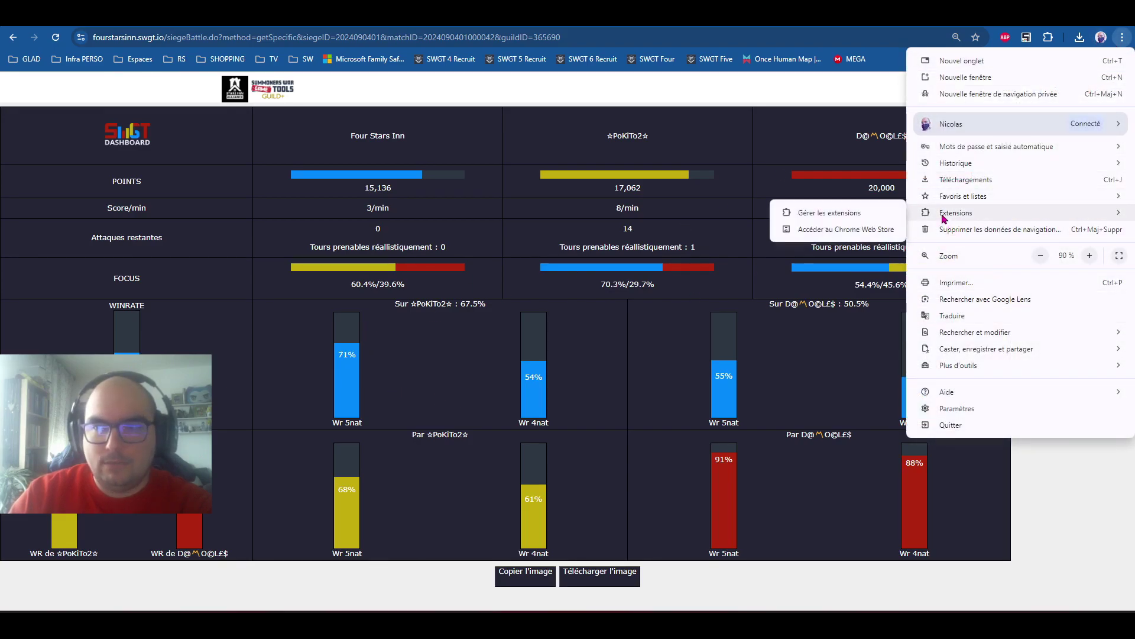
left_click(821, 229)
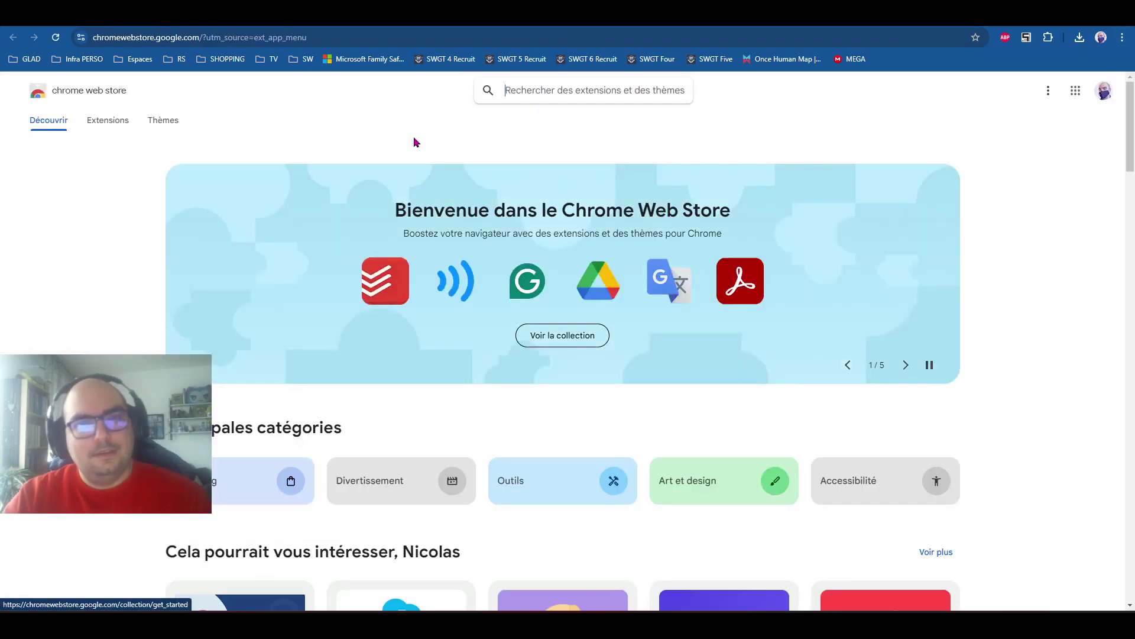
left_click(525, 85)
type("swgt")
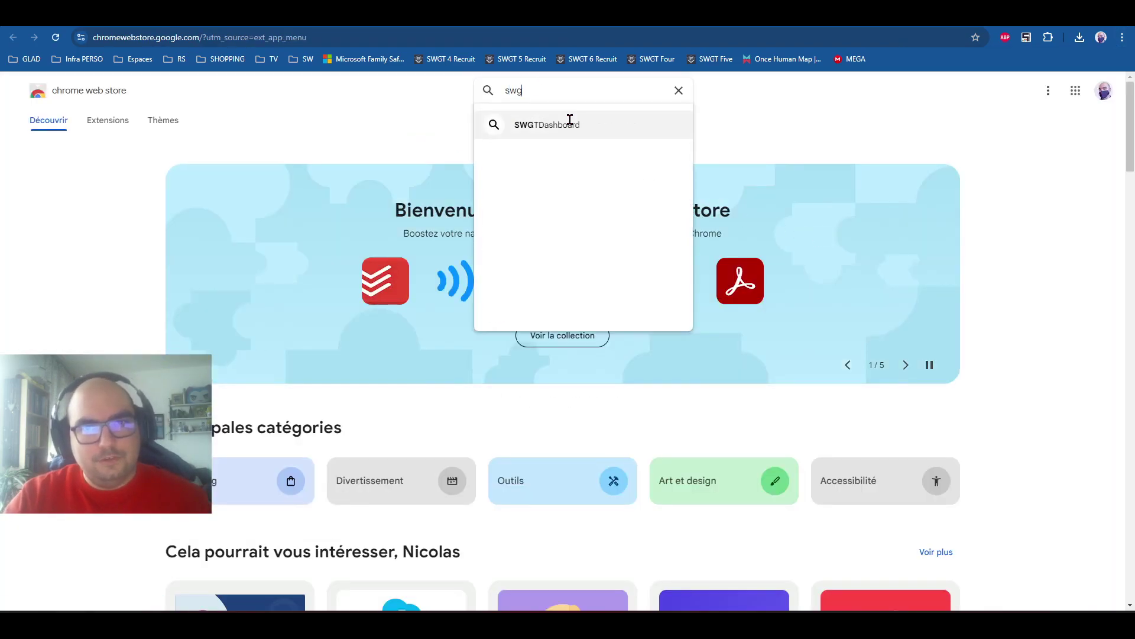
left_click(537, 123)
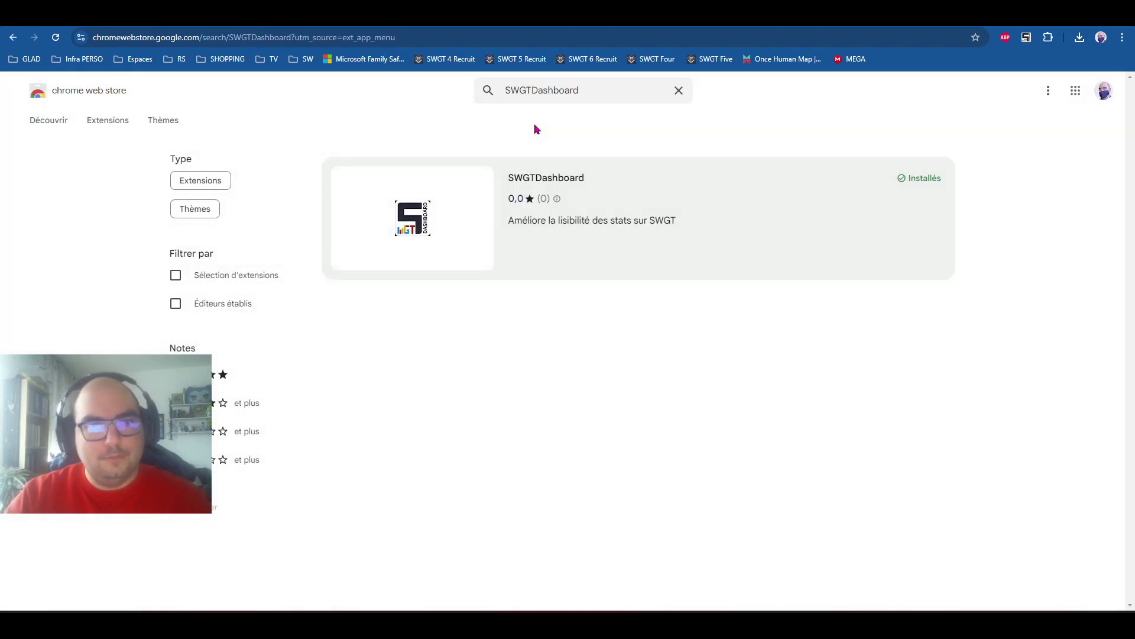
- Open the SWGTDashboard extension's store page and look over its presentation
scroll(651, 216, "down", 2)
left_click(668, 180)
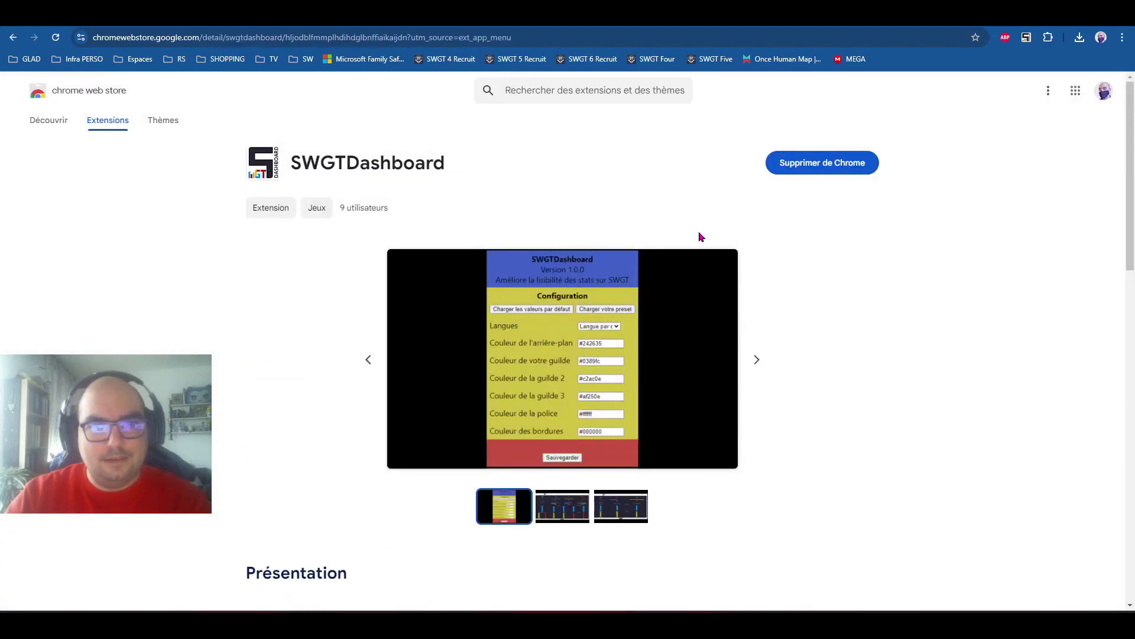
scroll(401, 191, "down", 4)
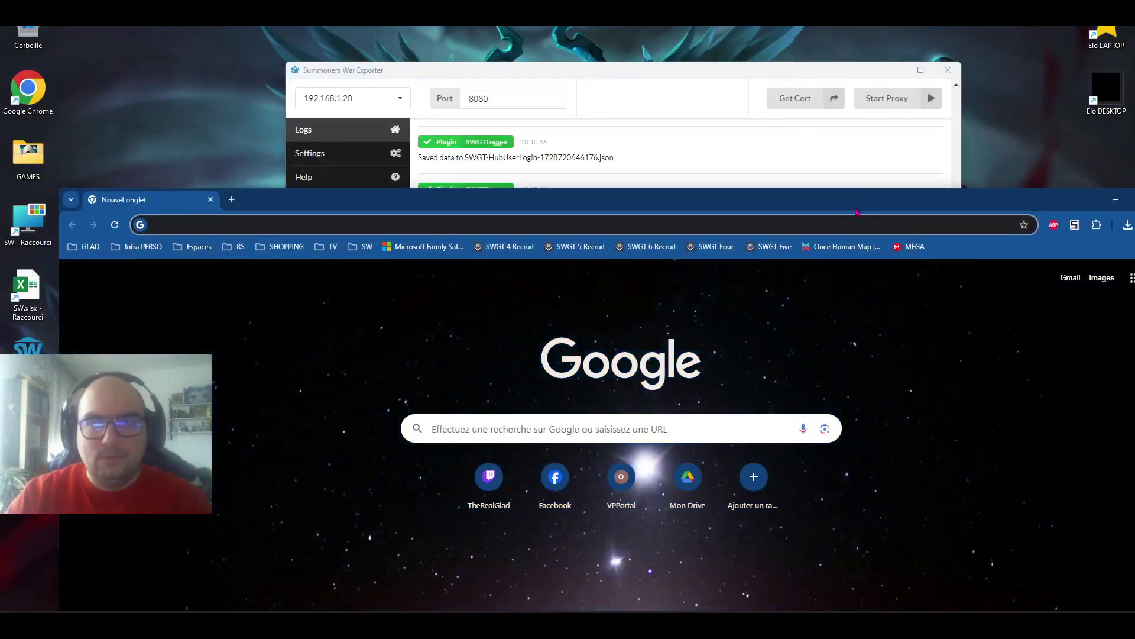
- Open the SWGT Four site in a maximized new Chrome window and view the SWGTDashboard extension's color and language configuration
double_click(869, 191)
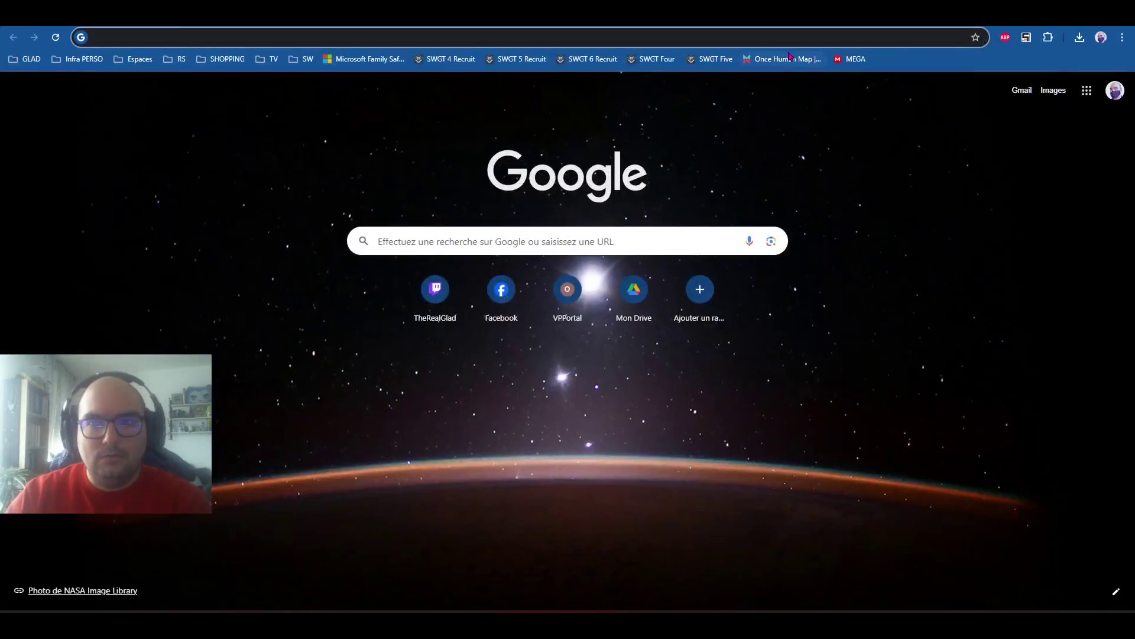
left_click(654, 59)
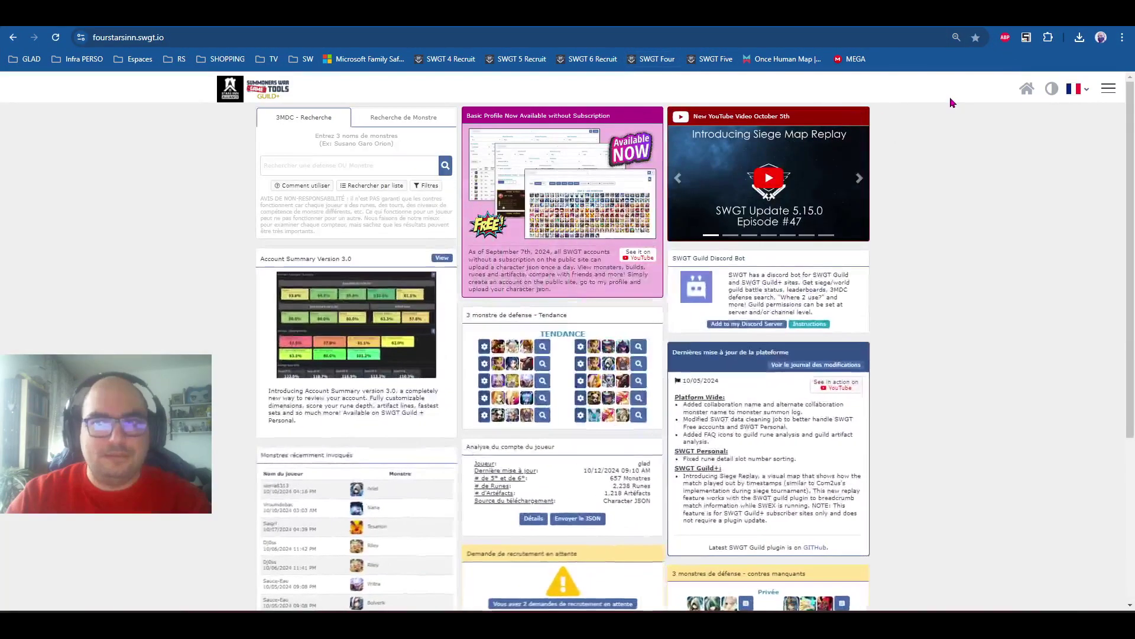
left_click(1027, 37)
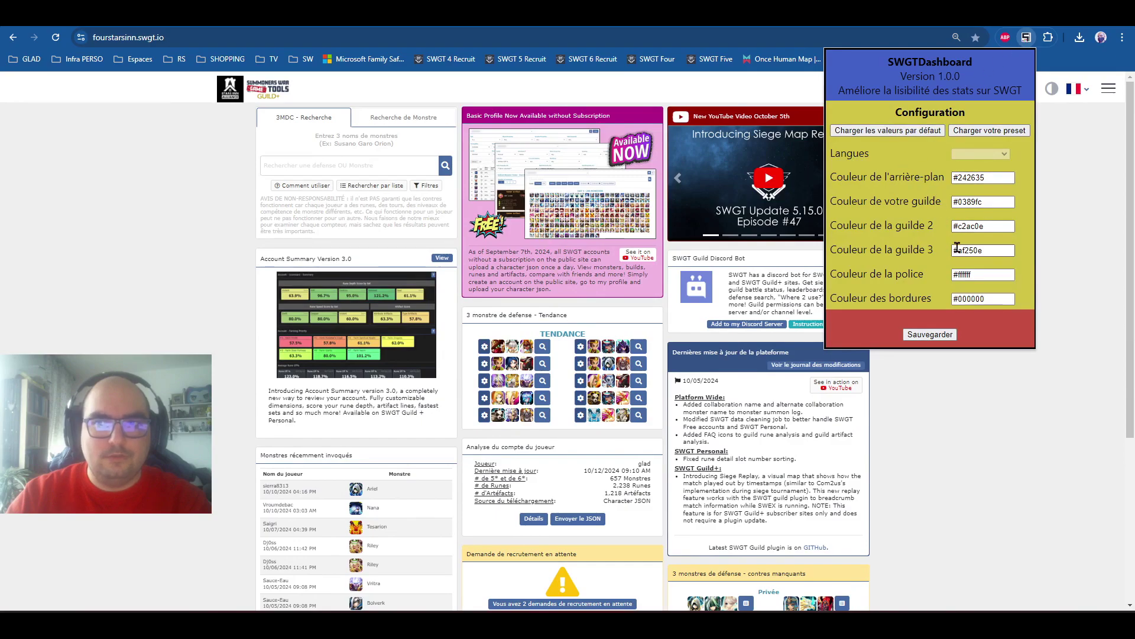
left_click(1086, 191)
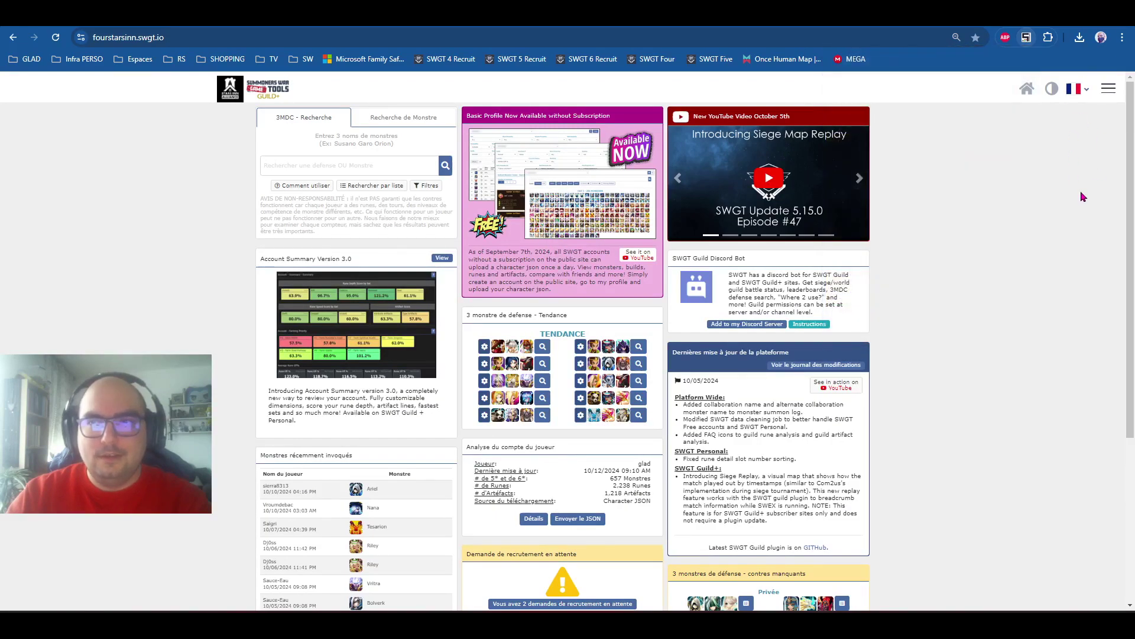
- Open the 09/26/2024 siege battle against Titanium~ and WalkinShaw and turn on its SWGT Dashboard view
left_click(1109, 89)
left_click(690, 177)
left_click(844, 283)
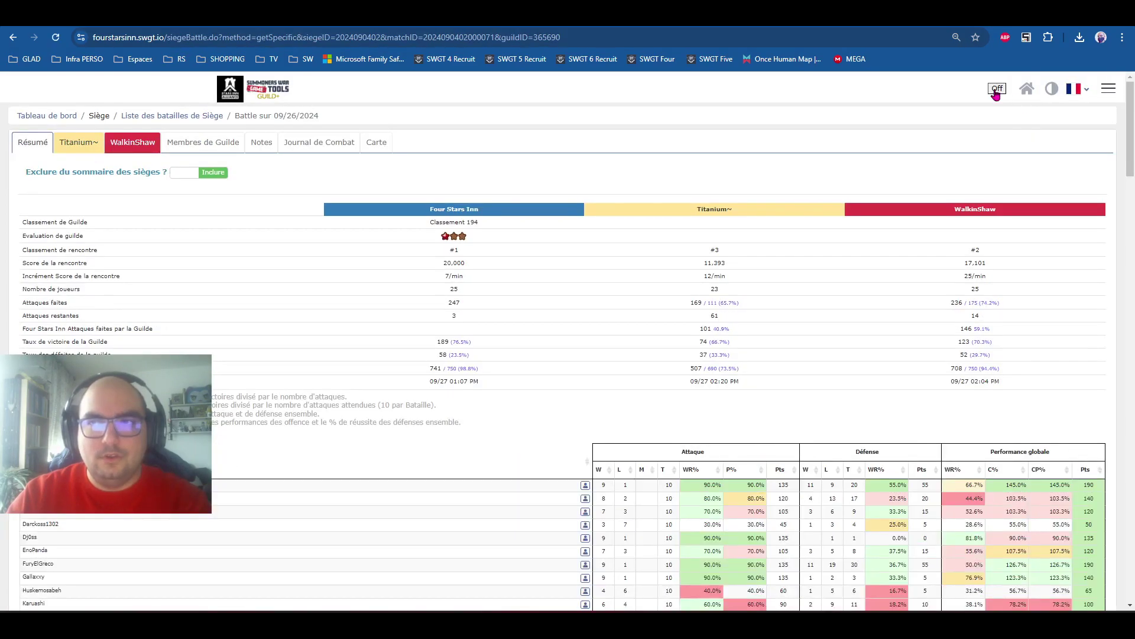
left_click(1007, 88)
left_click(1012, 91)
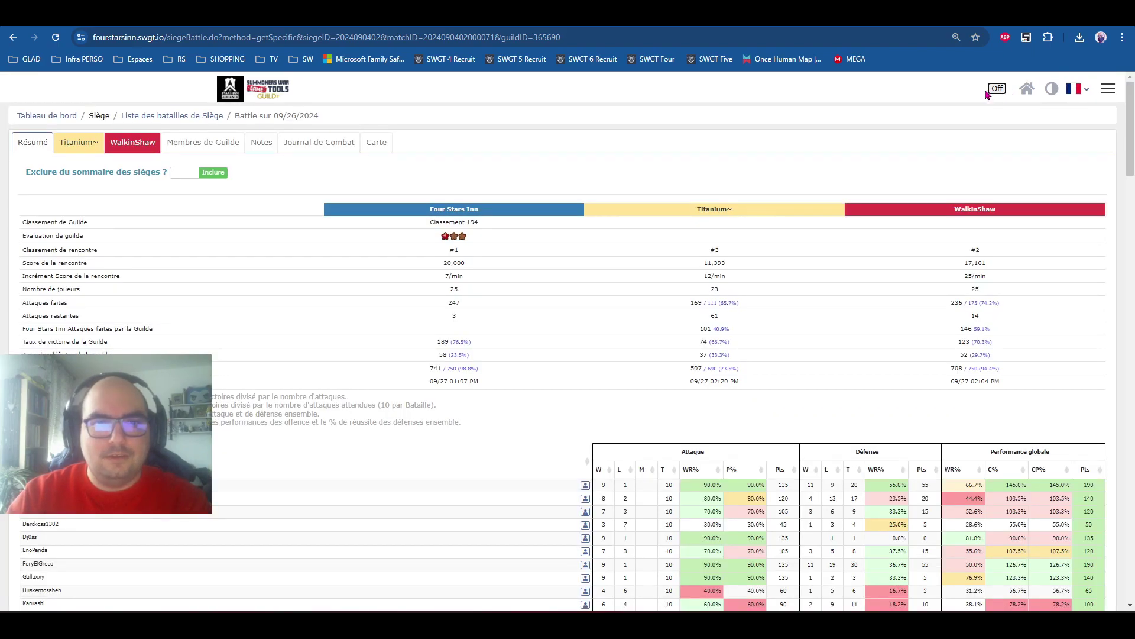
left_click(995, 90)
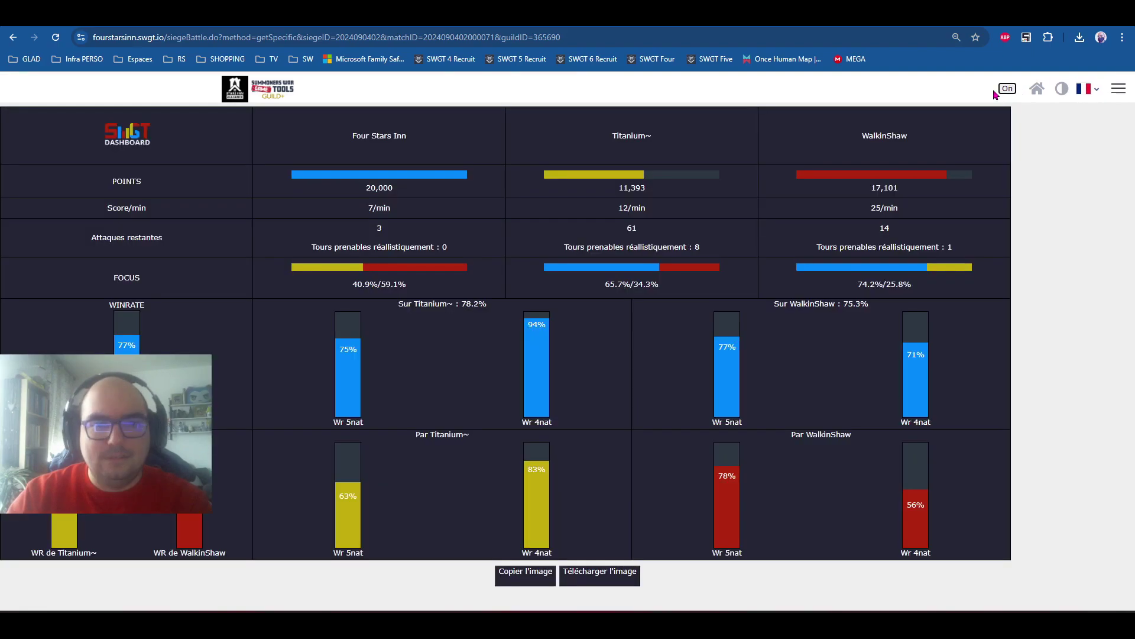
- Copy the 09/26/2024 battle's dashboard as an image to the clipboard
left_click(520, 577)
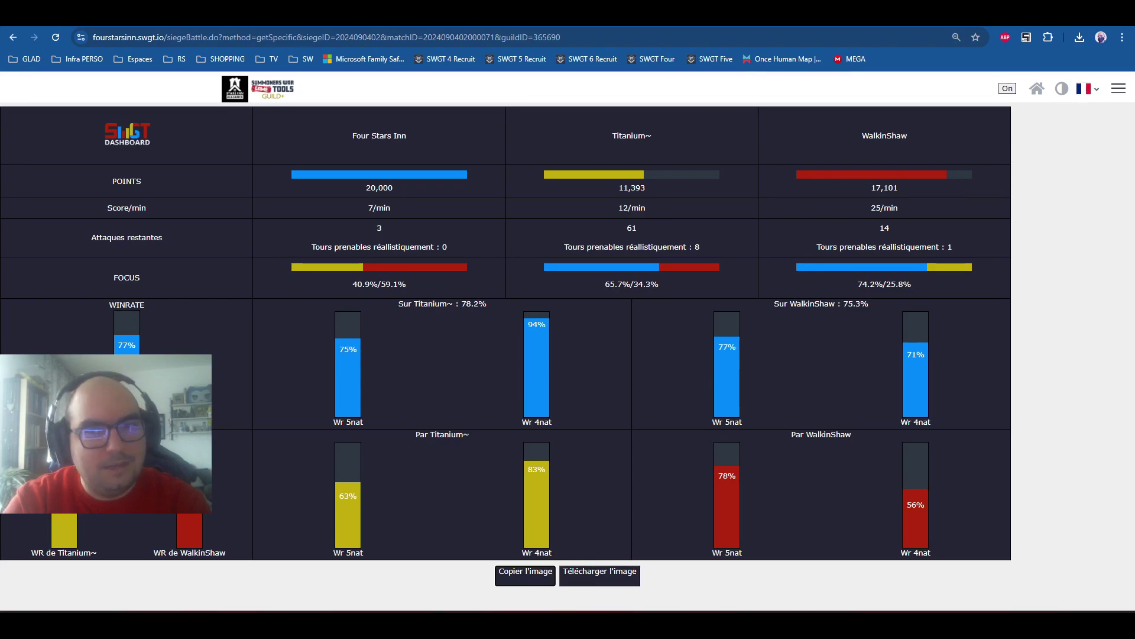
left_click(525, 574)
right_click(525, 575)
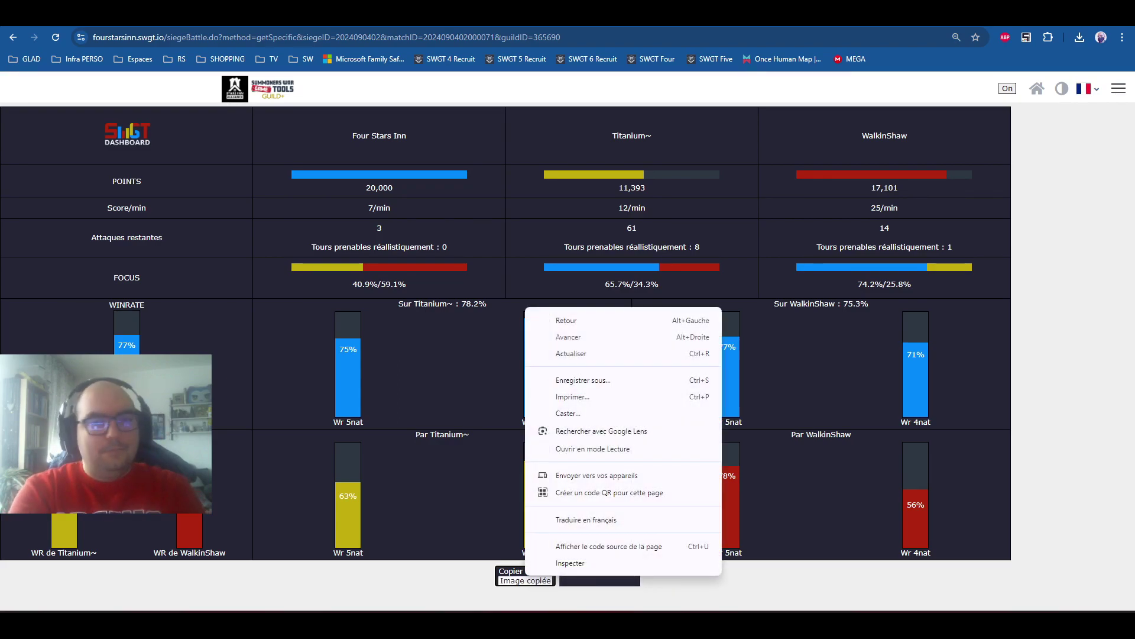
left_click(1101, 235)
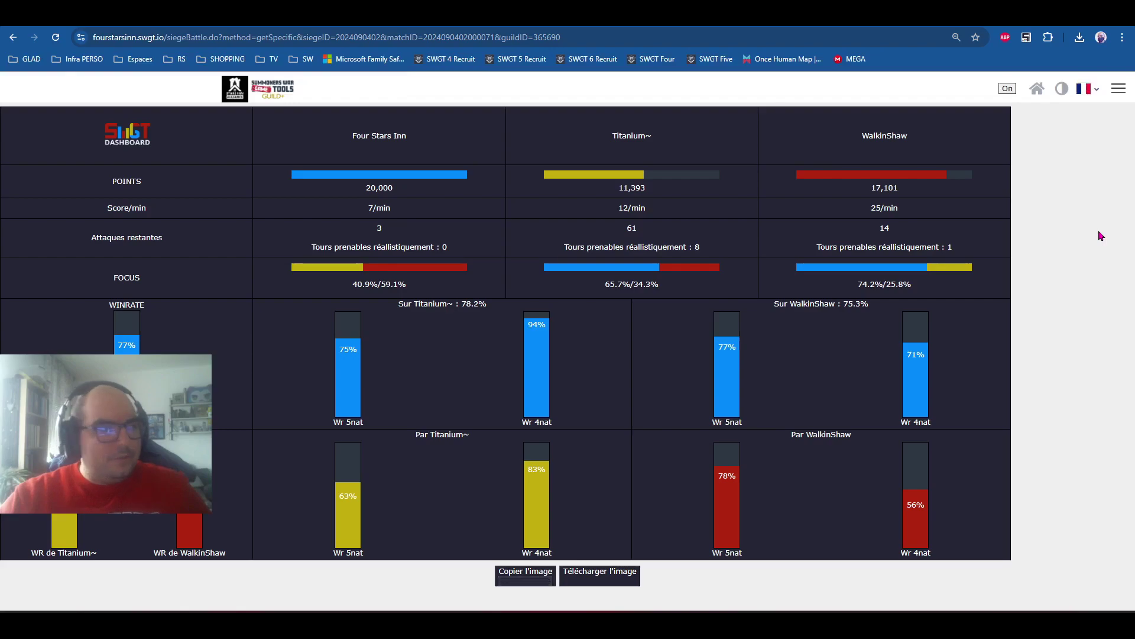